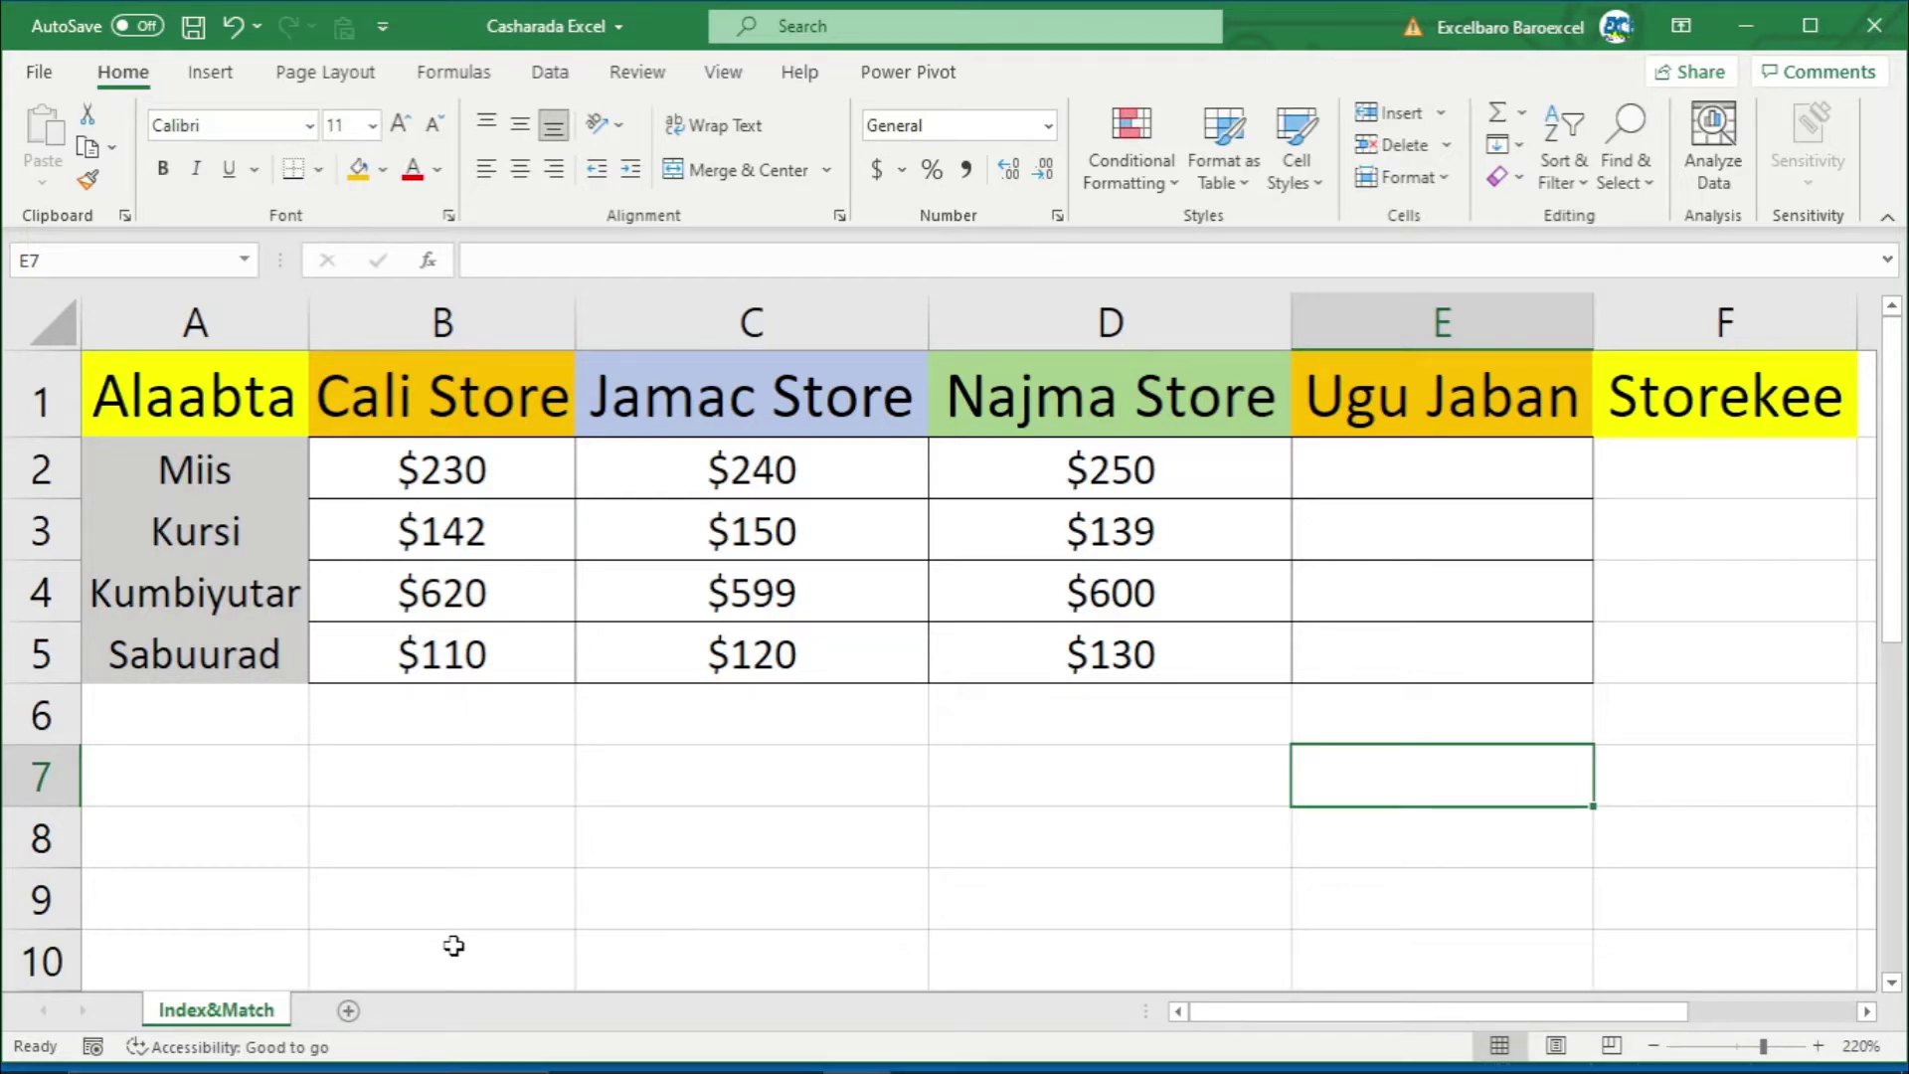
# Step: Examine the item names, the three store headers and the prices listed under each store
pyautogui.moveTo(214, 472); pyautogui.dragTo(240, 646)
pyautogui.click(1020, 489)
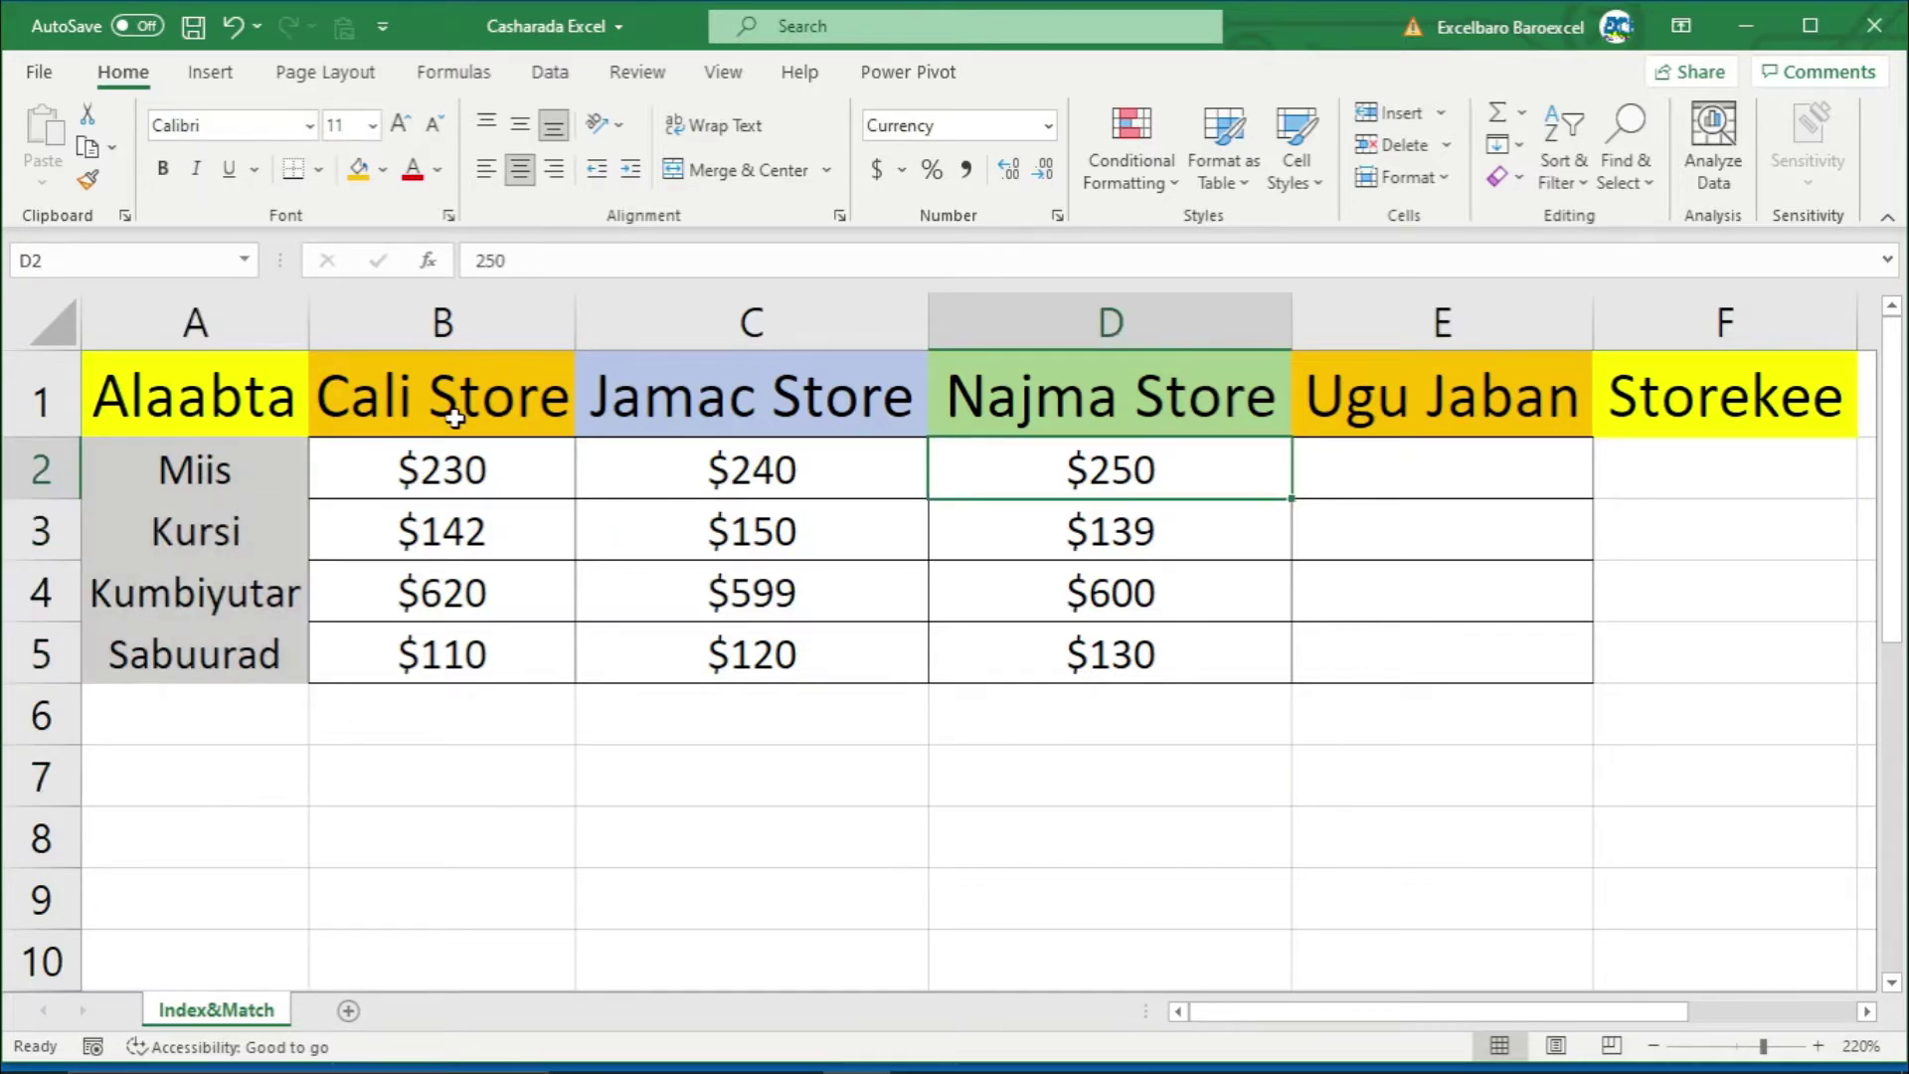
pyautogui.moveTo(454, 418); pyautogui.dragTo(1010, 439)
pyautogui.click(477, 469)
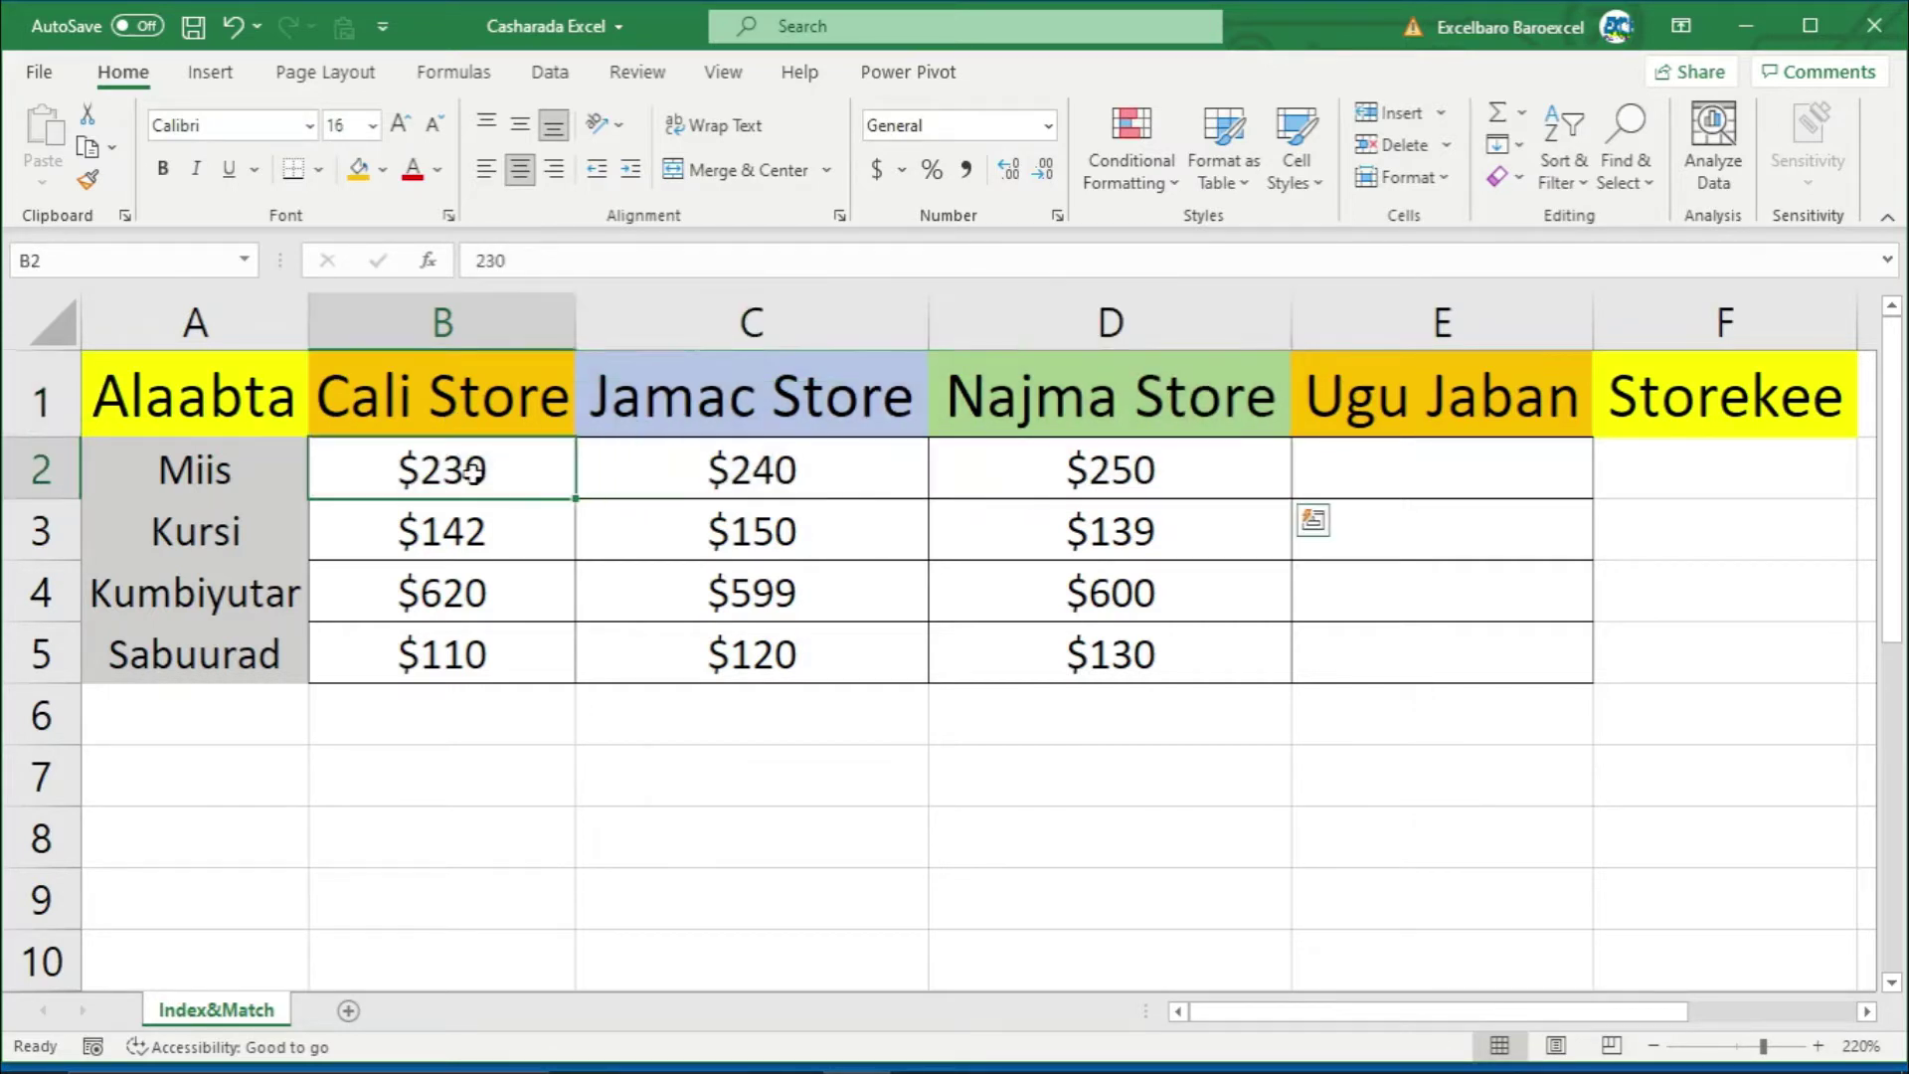
pyautogui.moveTo(475, 470); pyautogui.dragTo(1099, 656)
pyautogui.click(1100, 755)
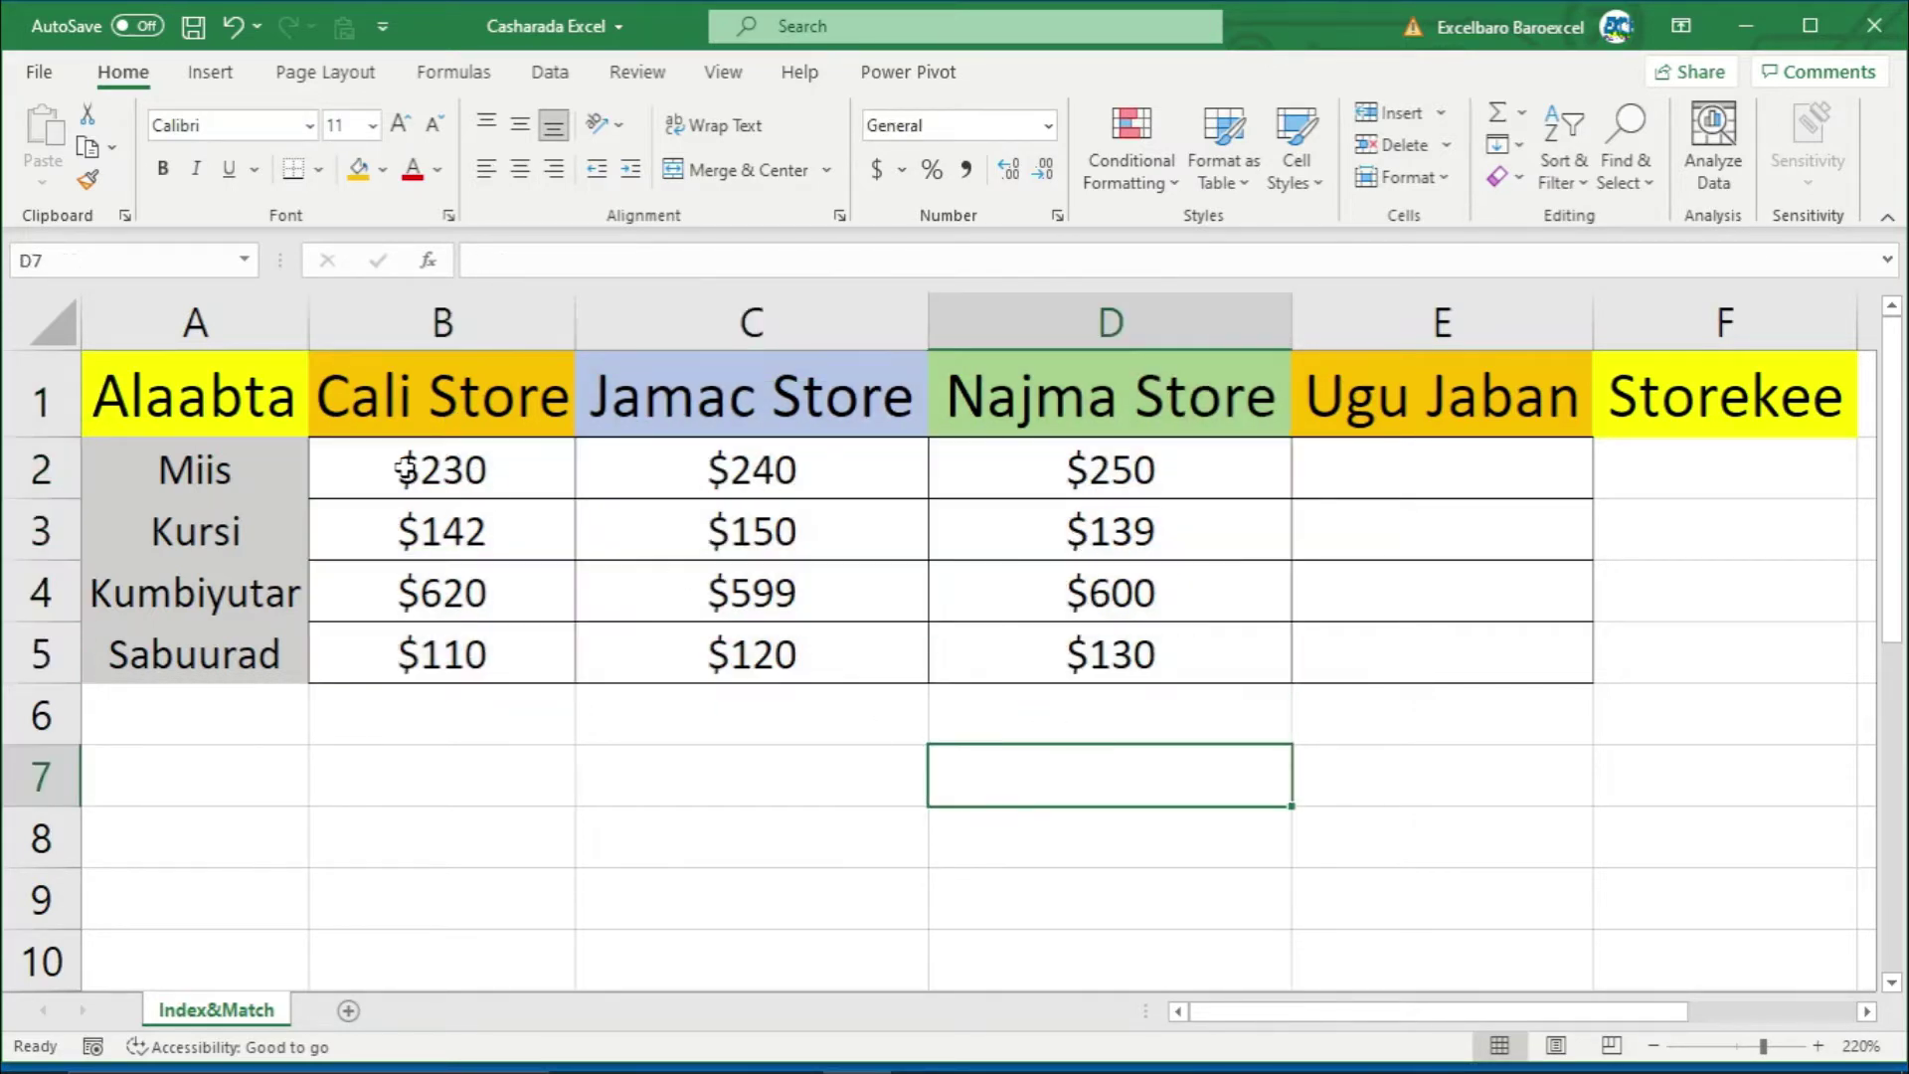
pyautogui.moveTo(451, 473); pyautogui.dragTo(437, 655)
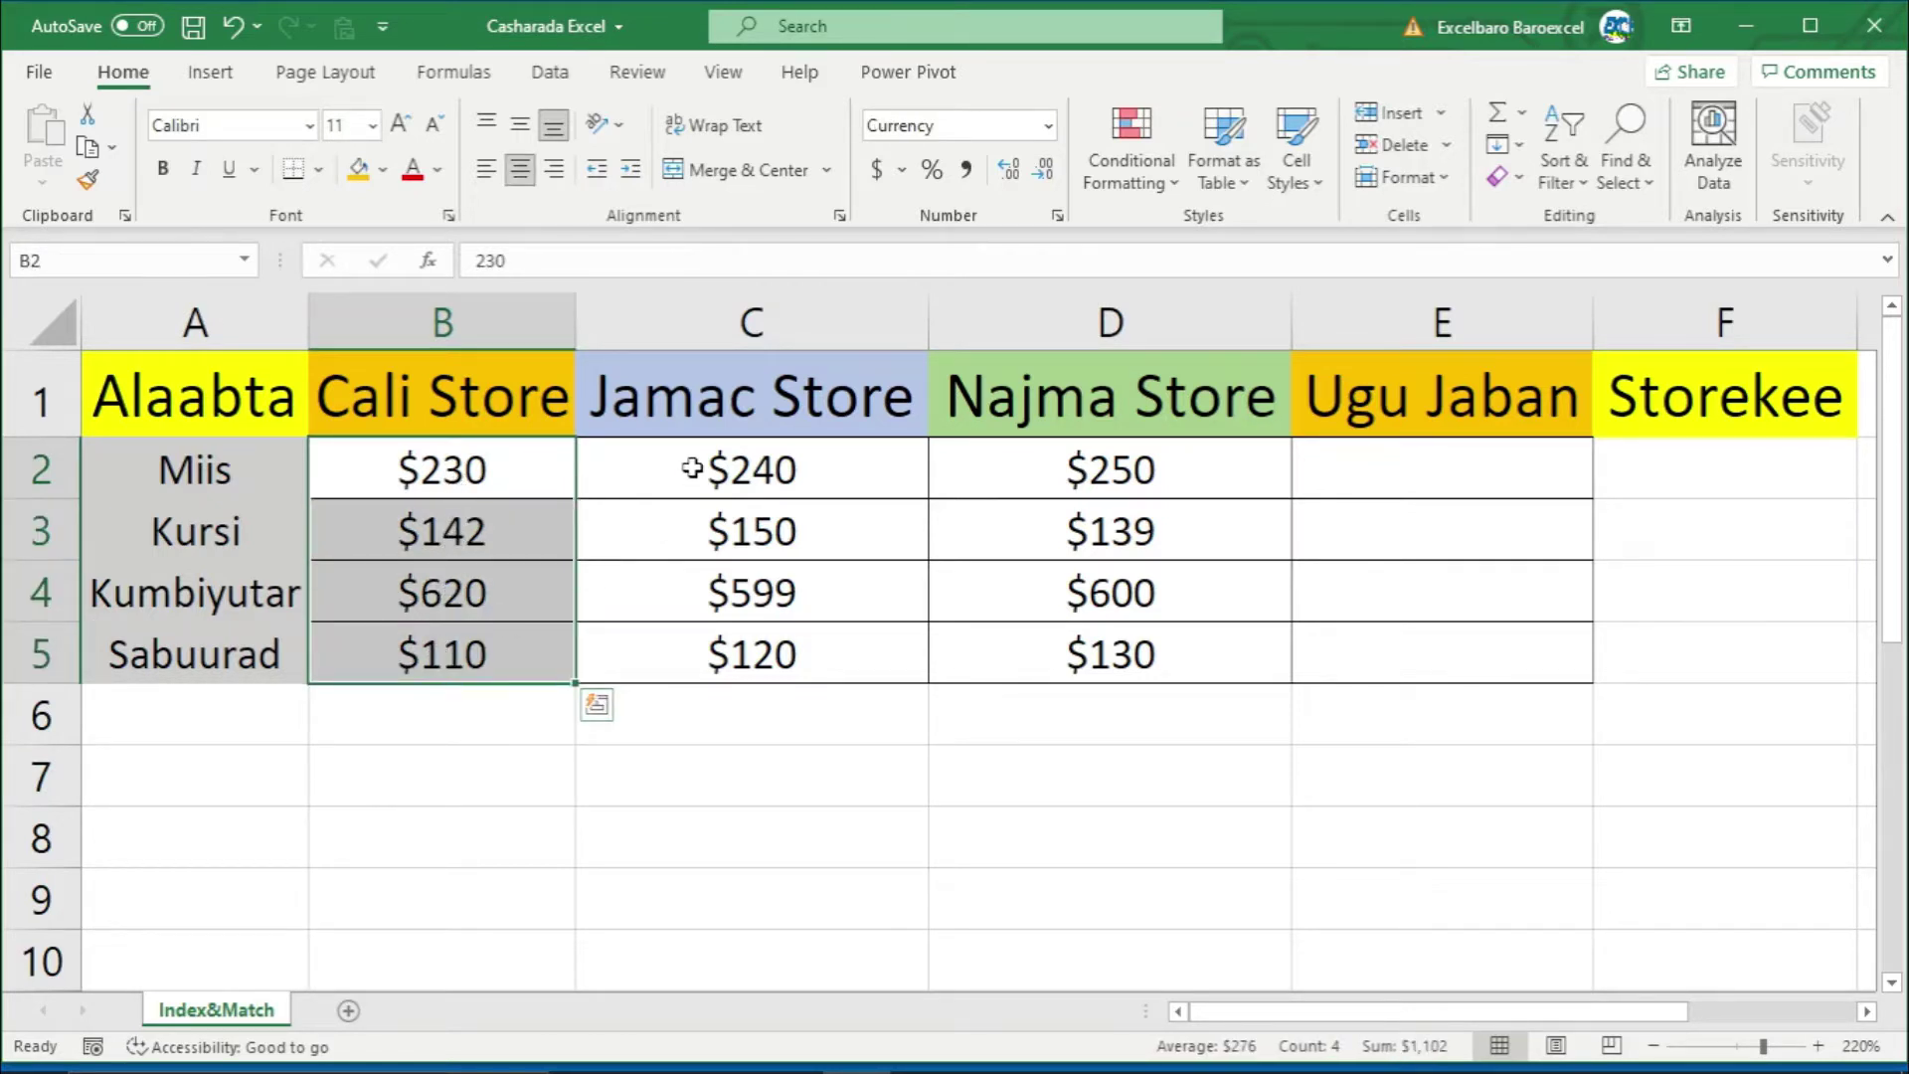
pyautogui.moveTo(699, 469); pyautogui.dragTo(712, 639)
pyautogui.click(1087, 473)
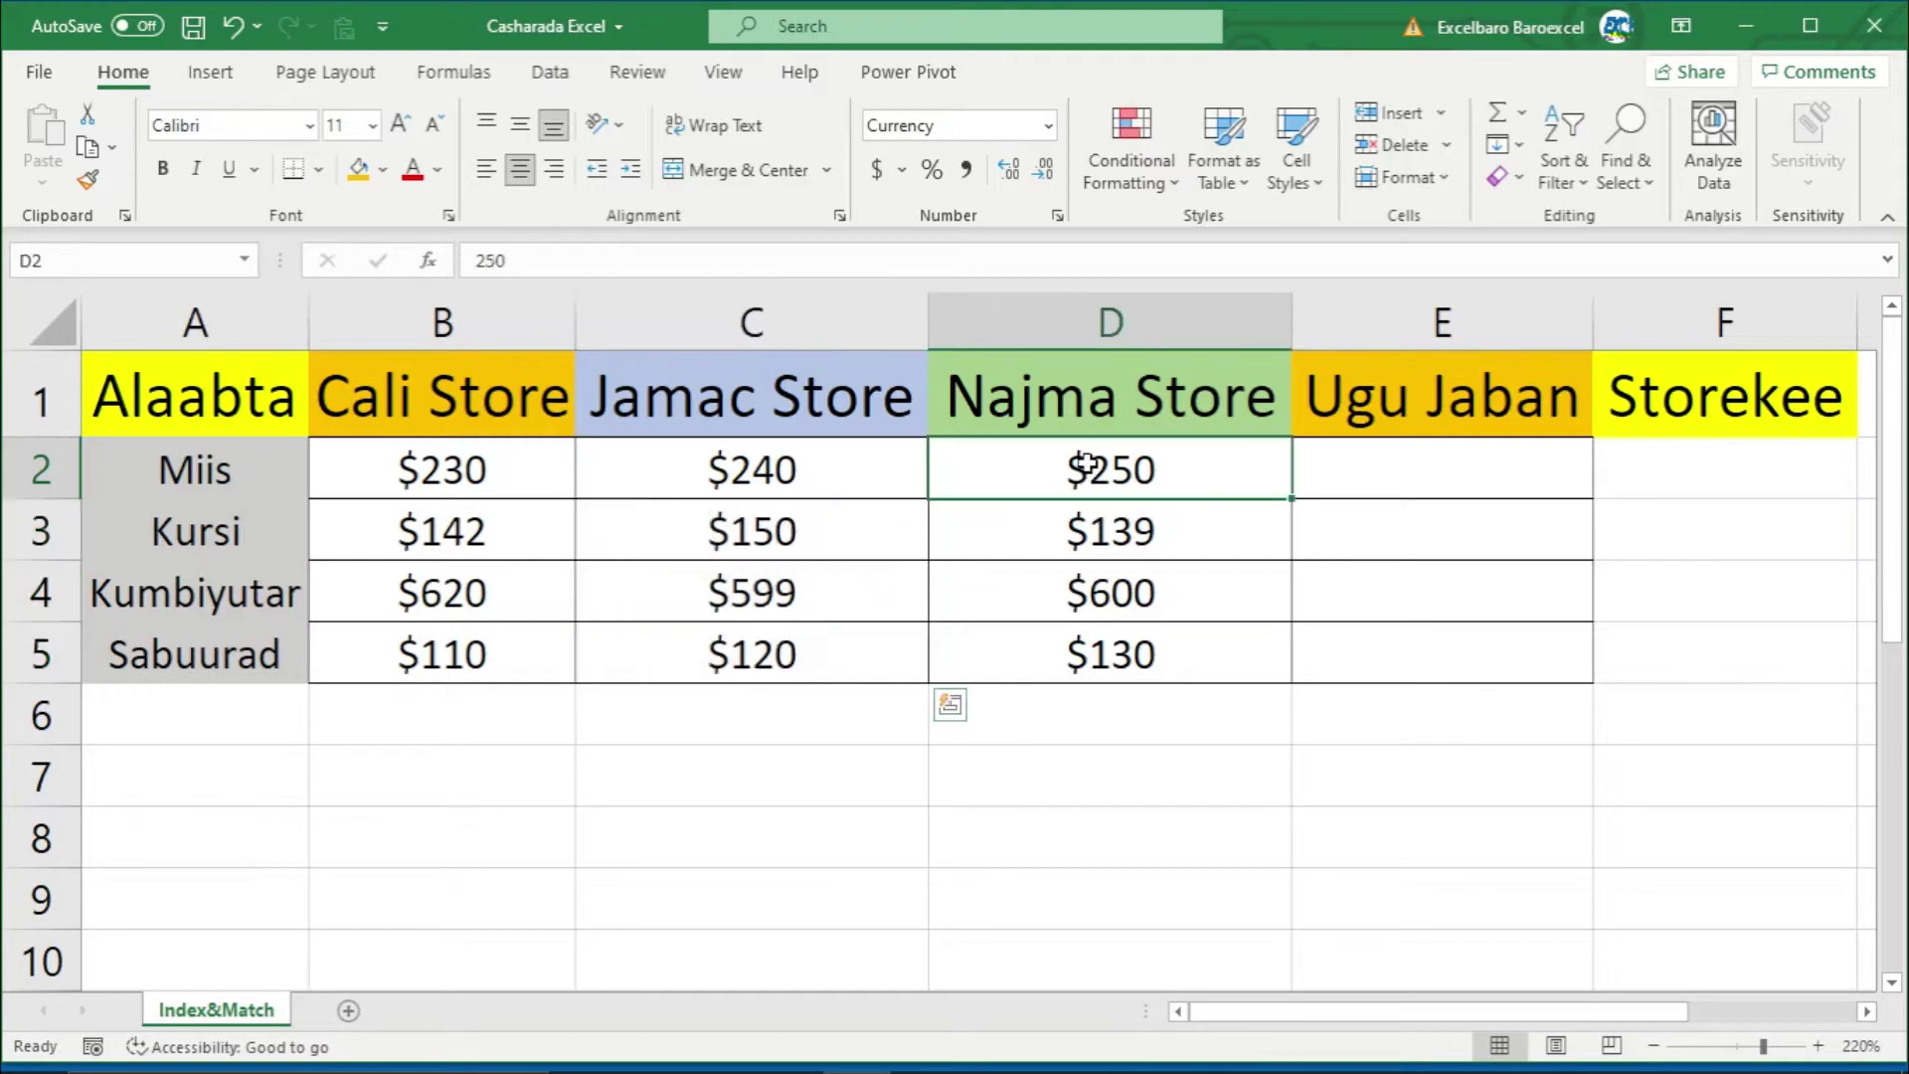
pyautogui.moveTo(767, 460); pyautogui.dragTo(805, 656)
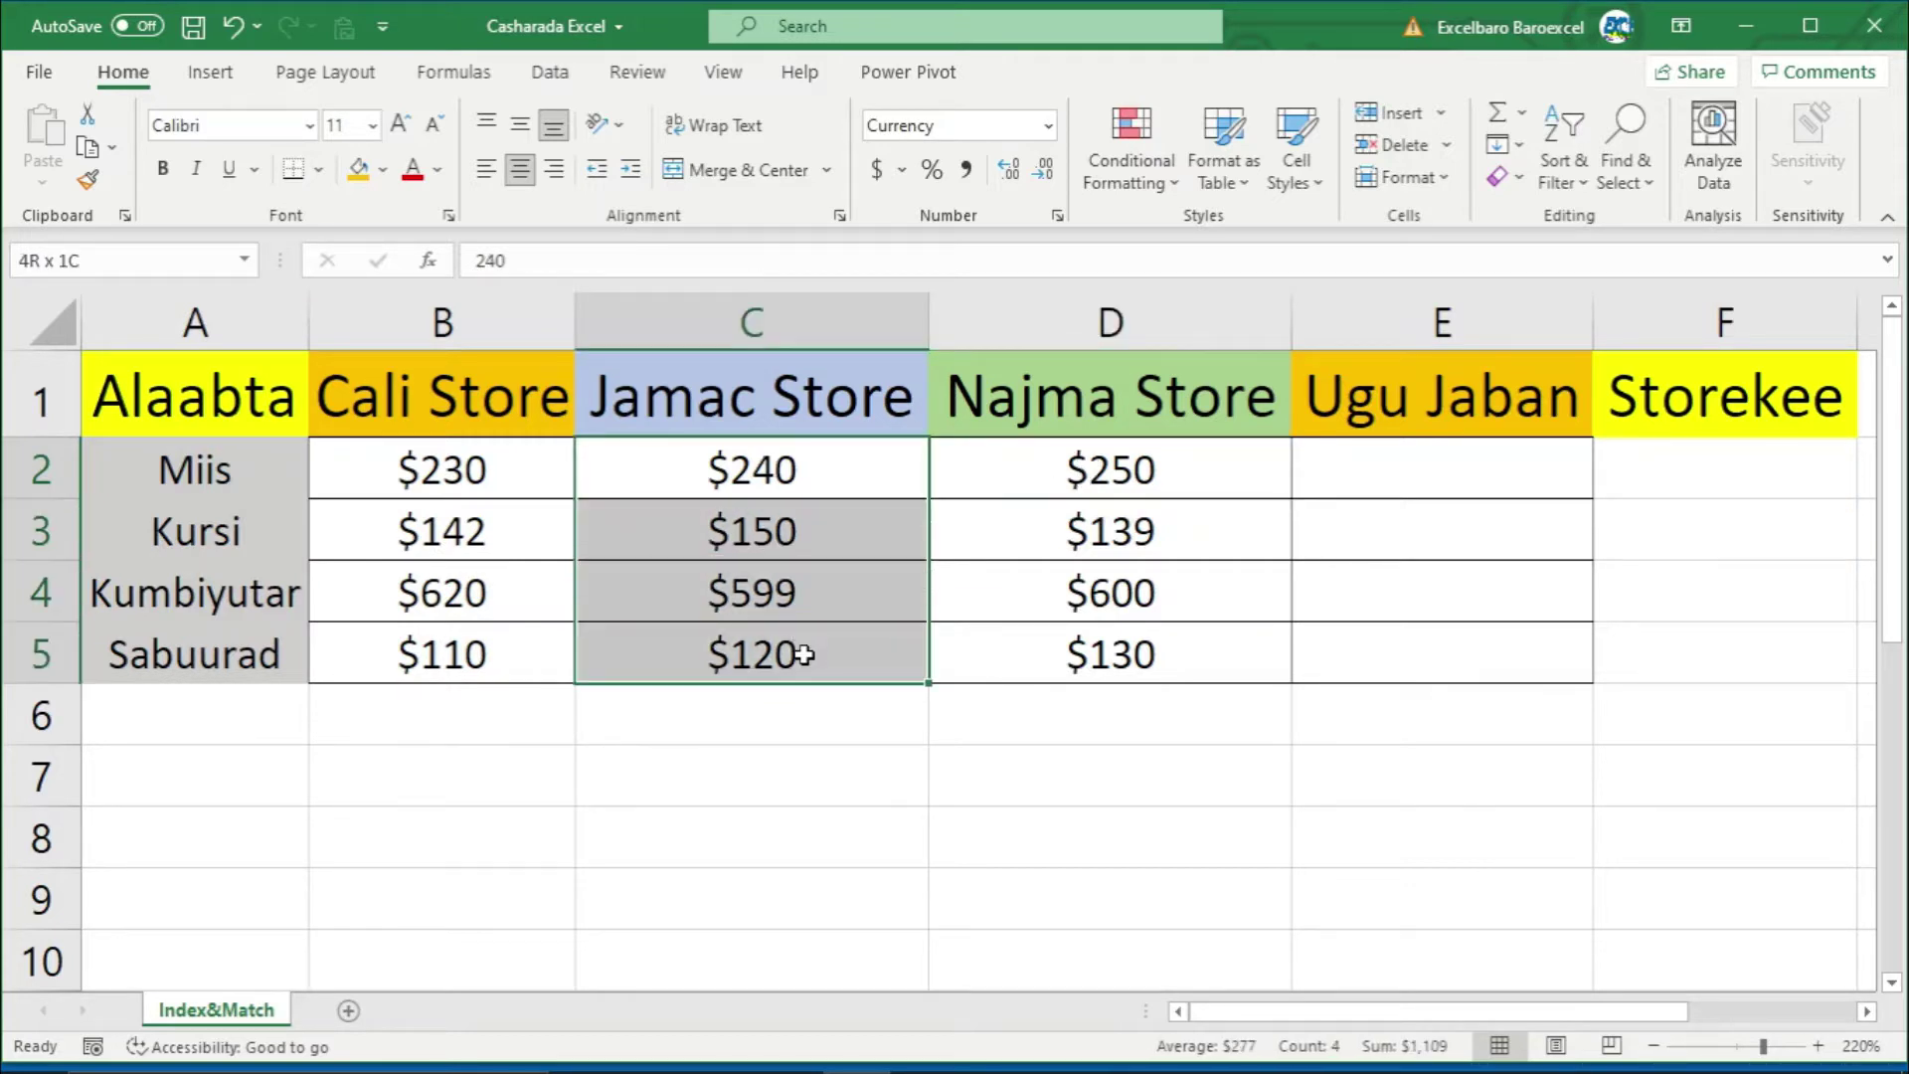
pyautogui.moveTo(1098, 475); pyautogui.dragTo(1120, 647)
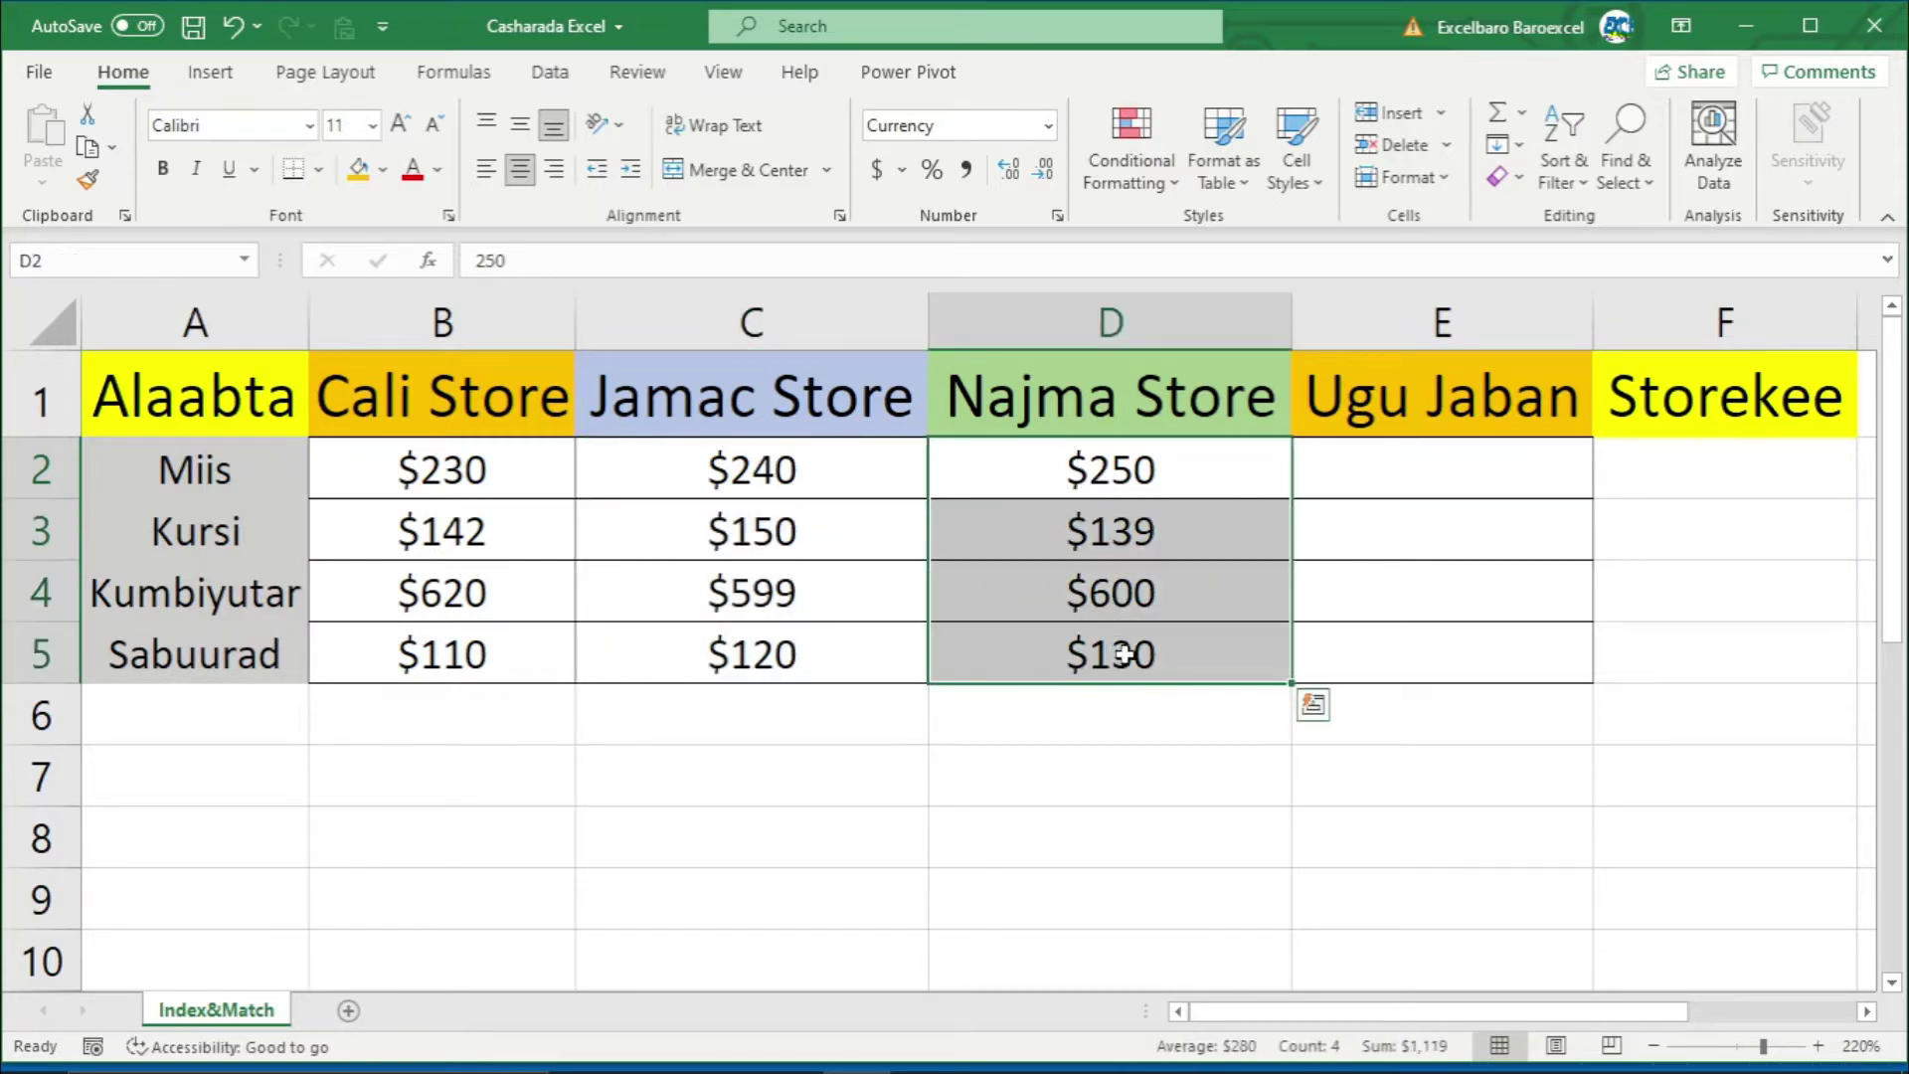
pyautogui.click(1375, 827)
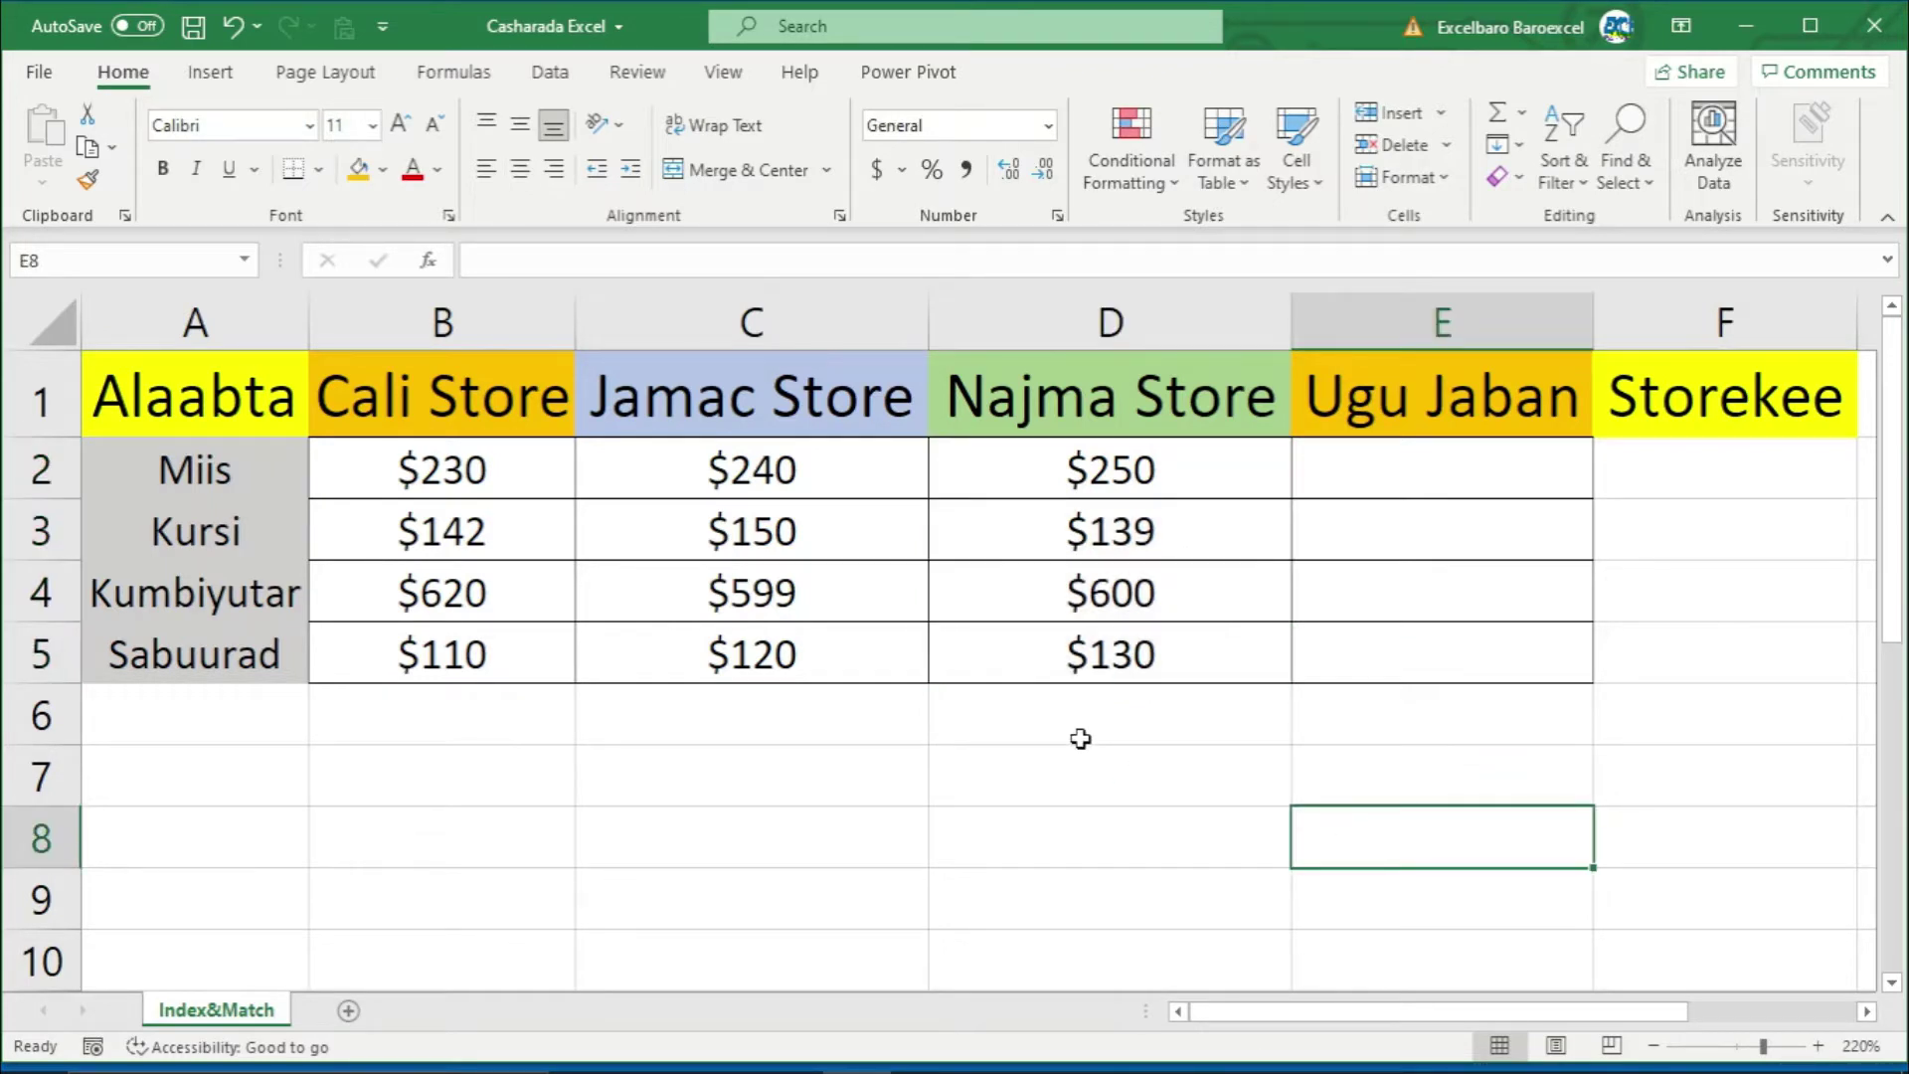
# Step: Enter =MIN(B2:D2) in E2 to find the lowest store price for Miis
pyautogui.click(1358, 471)
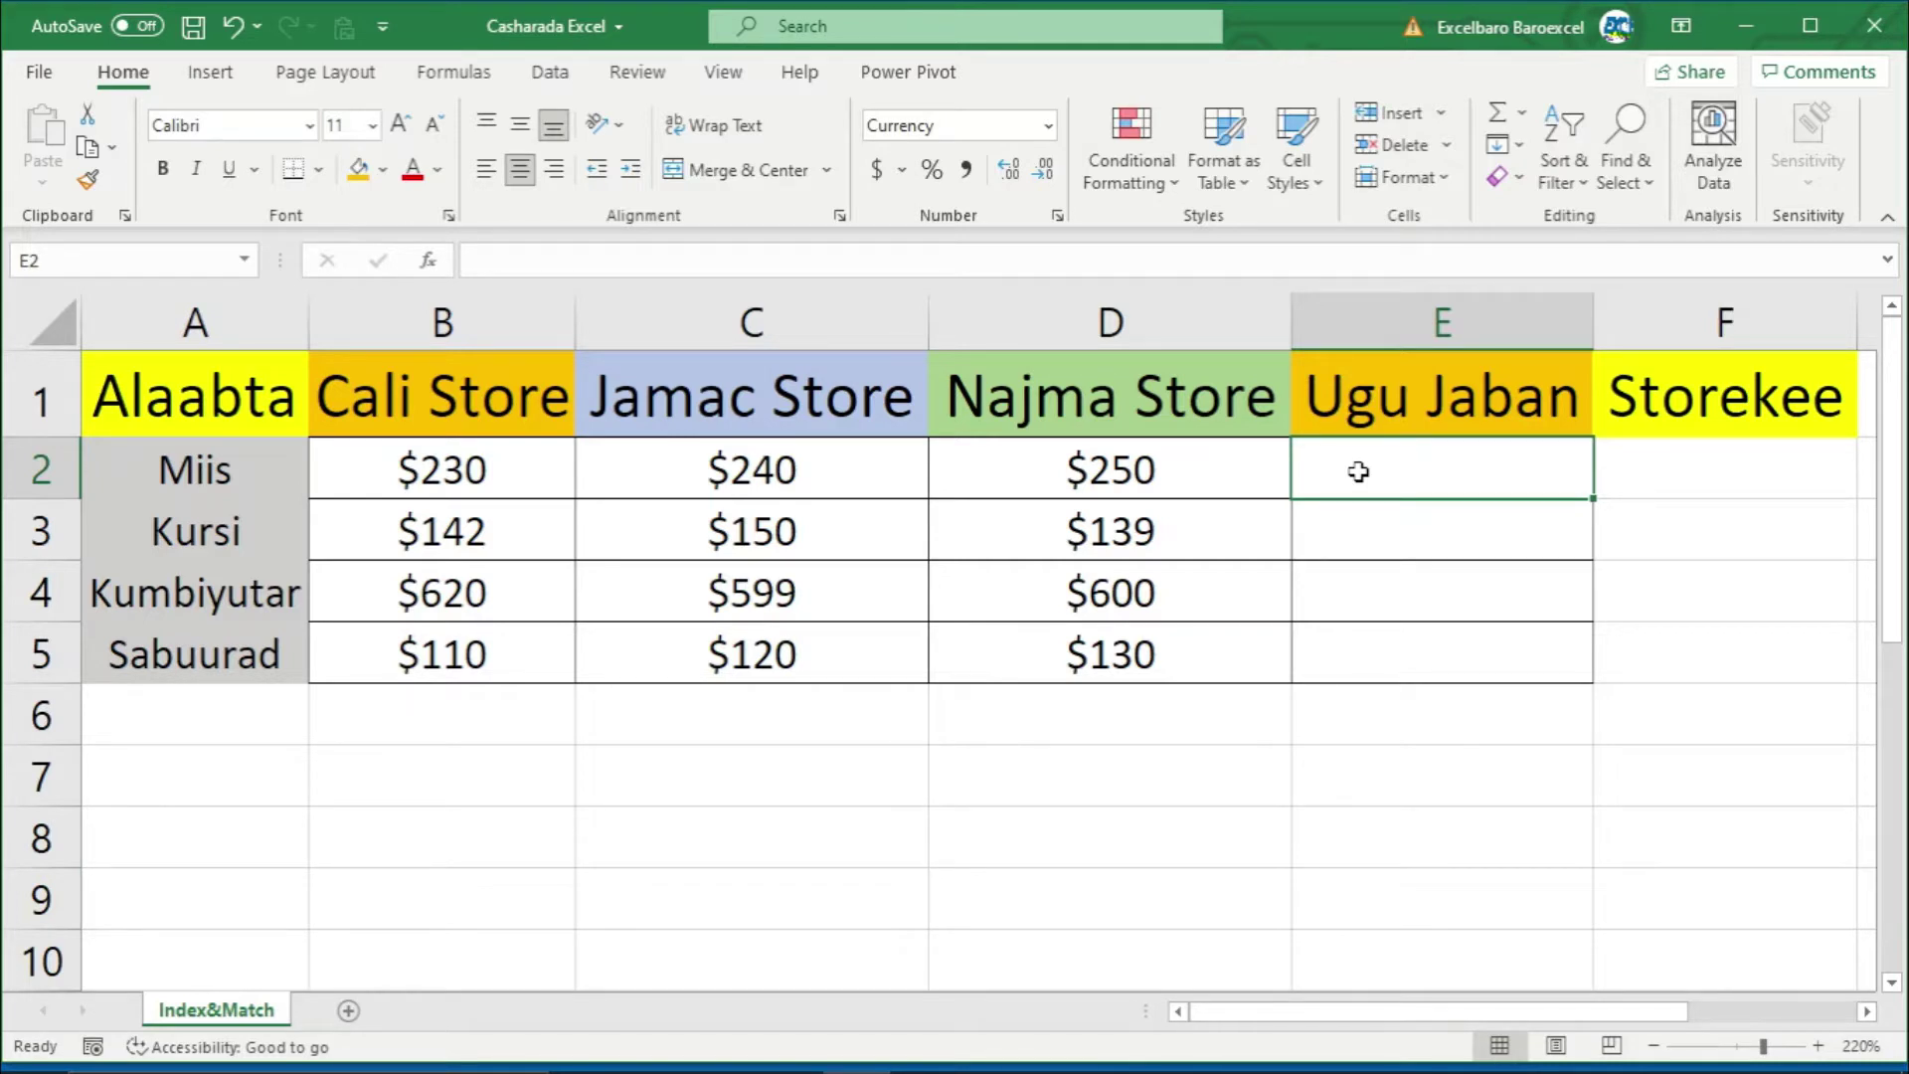
pyautogui.write('=min(')
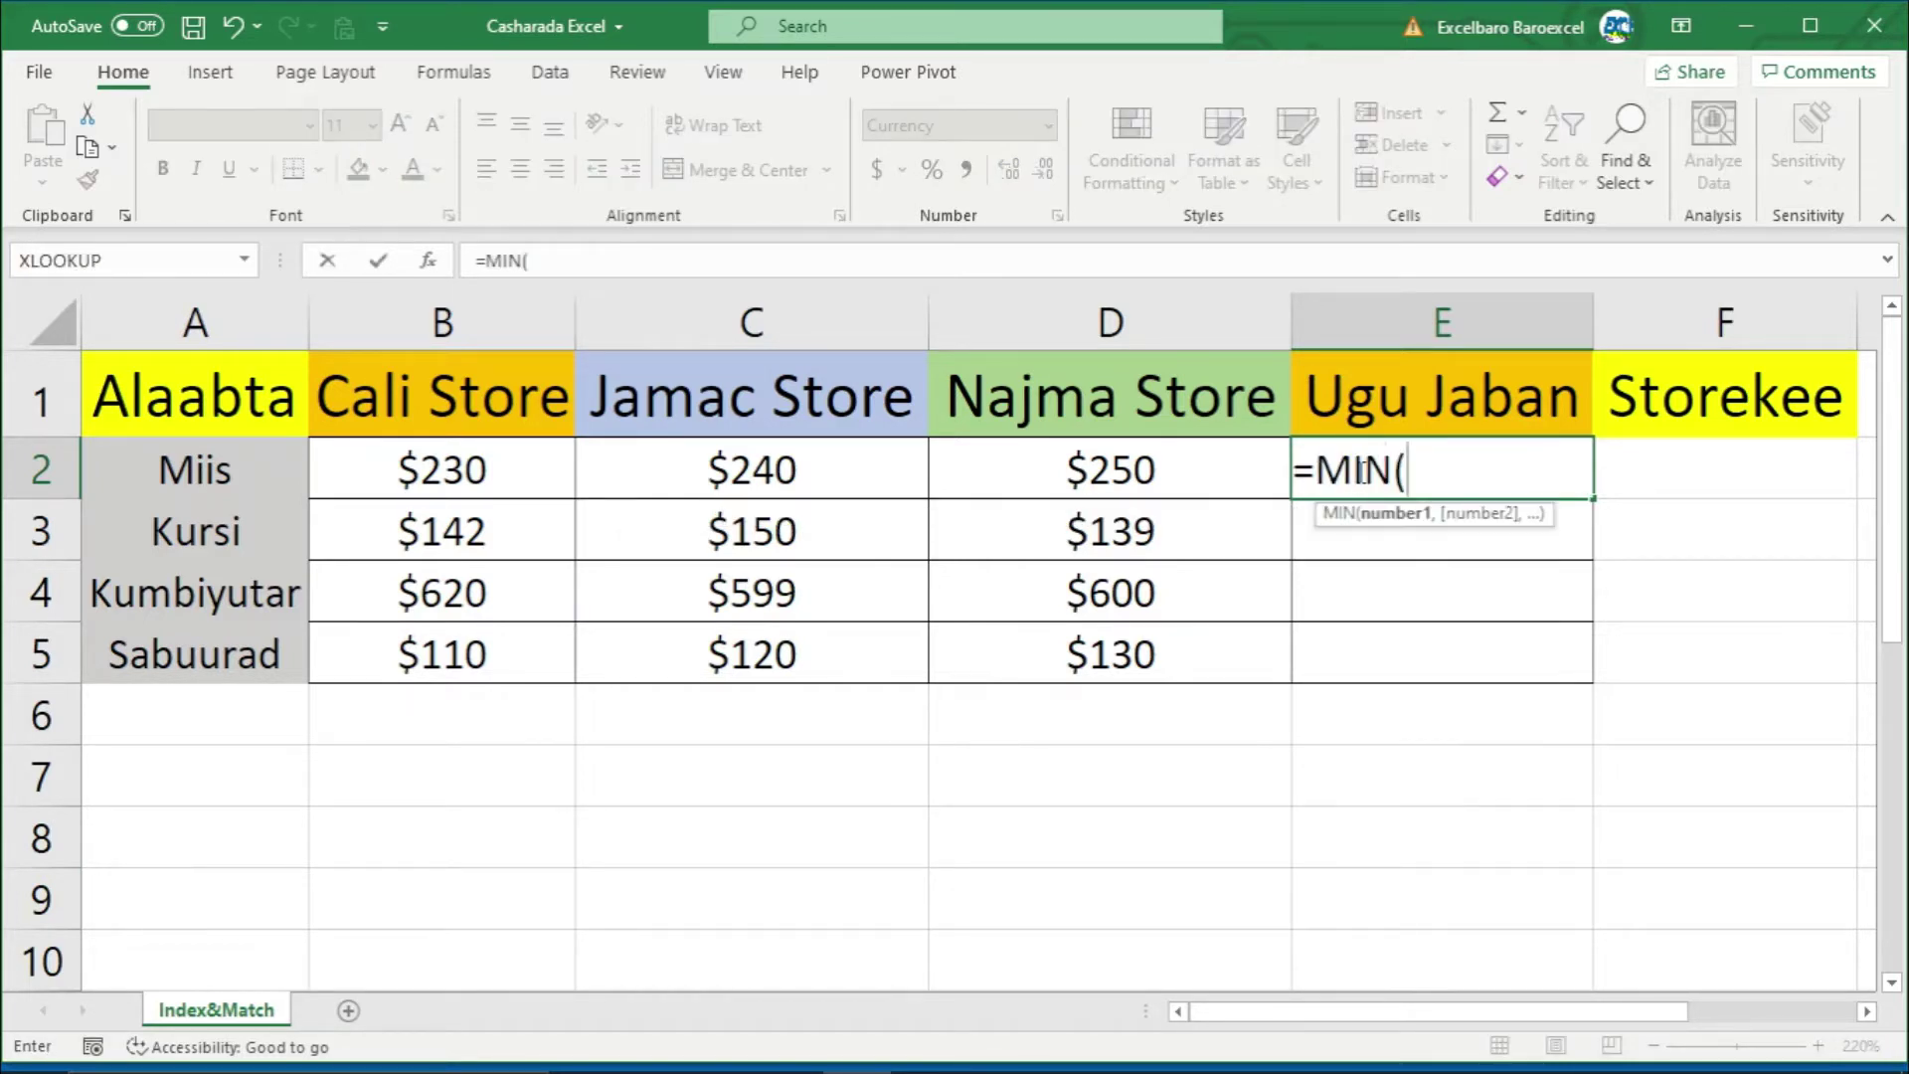
pyautogui.moveTo(449, 475); pyautogui.dragTo(1020, 480)
pyautogui.press('Return')
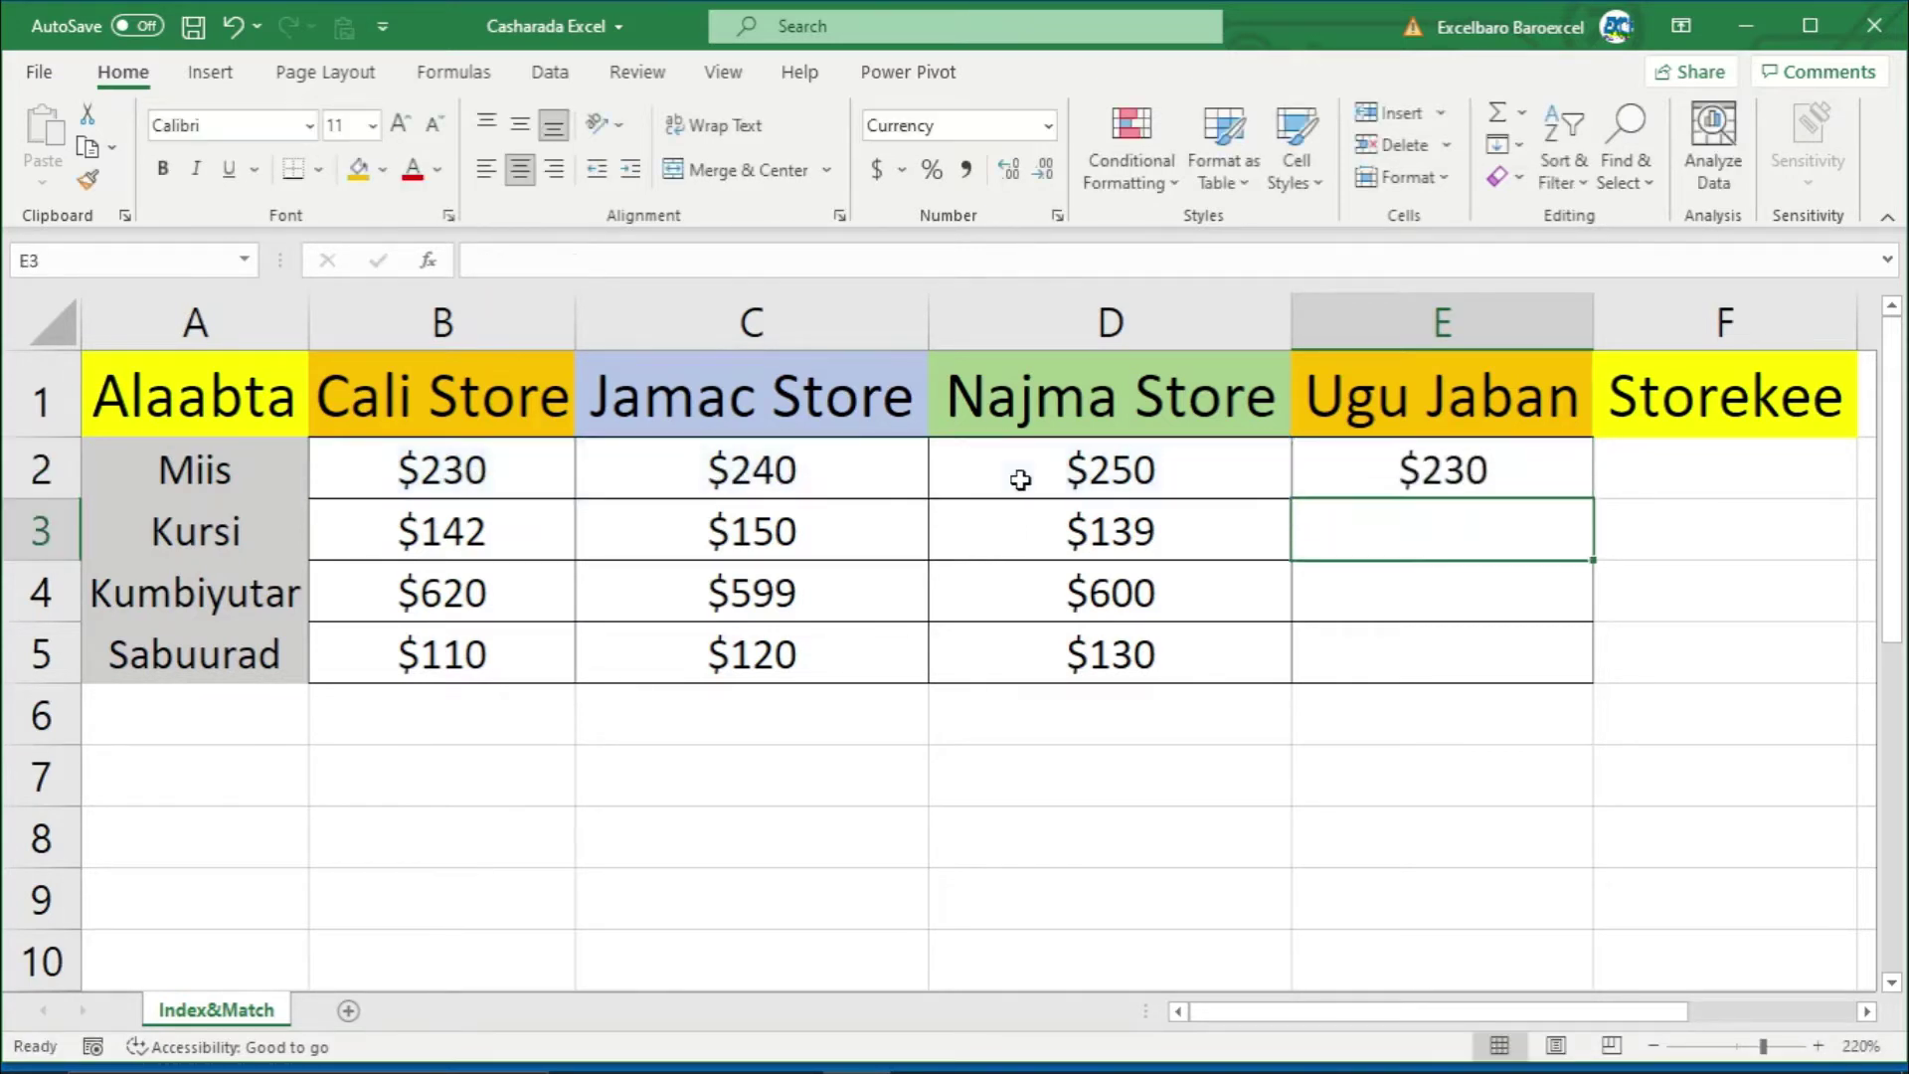
# Step: Copy the MIN formula from E2 down through E5 and check the lowest prices against the store columns
pyautogui.click(1482, 473)
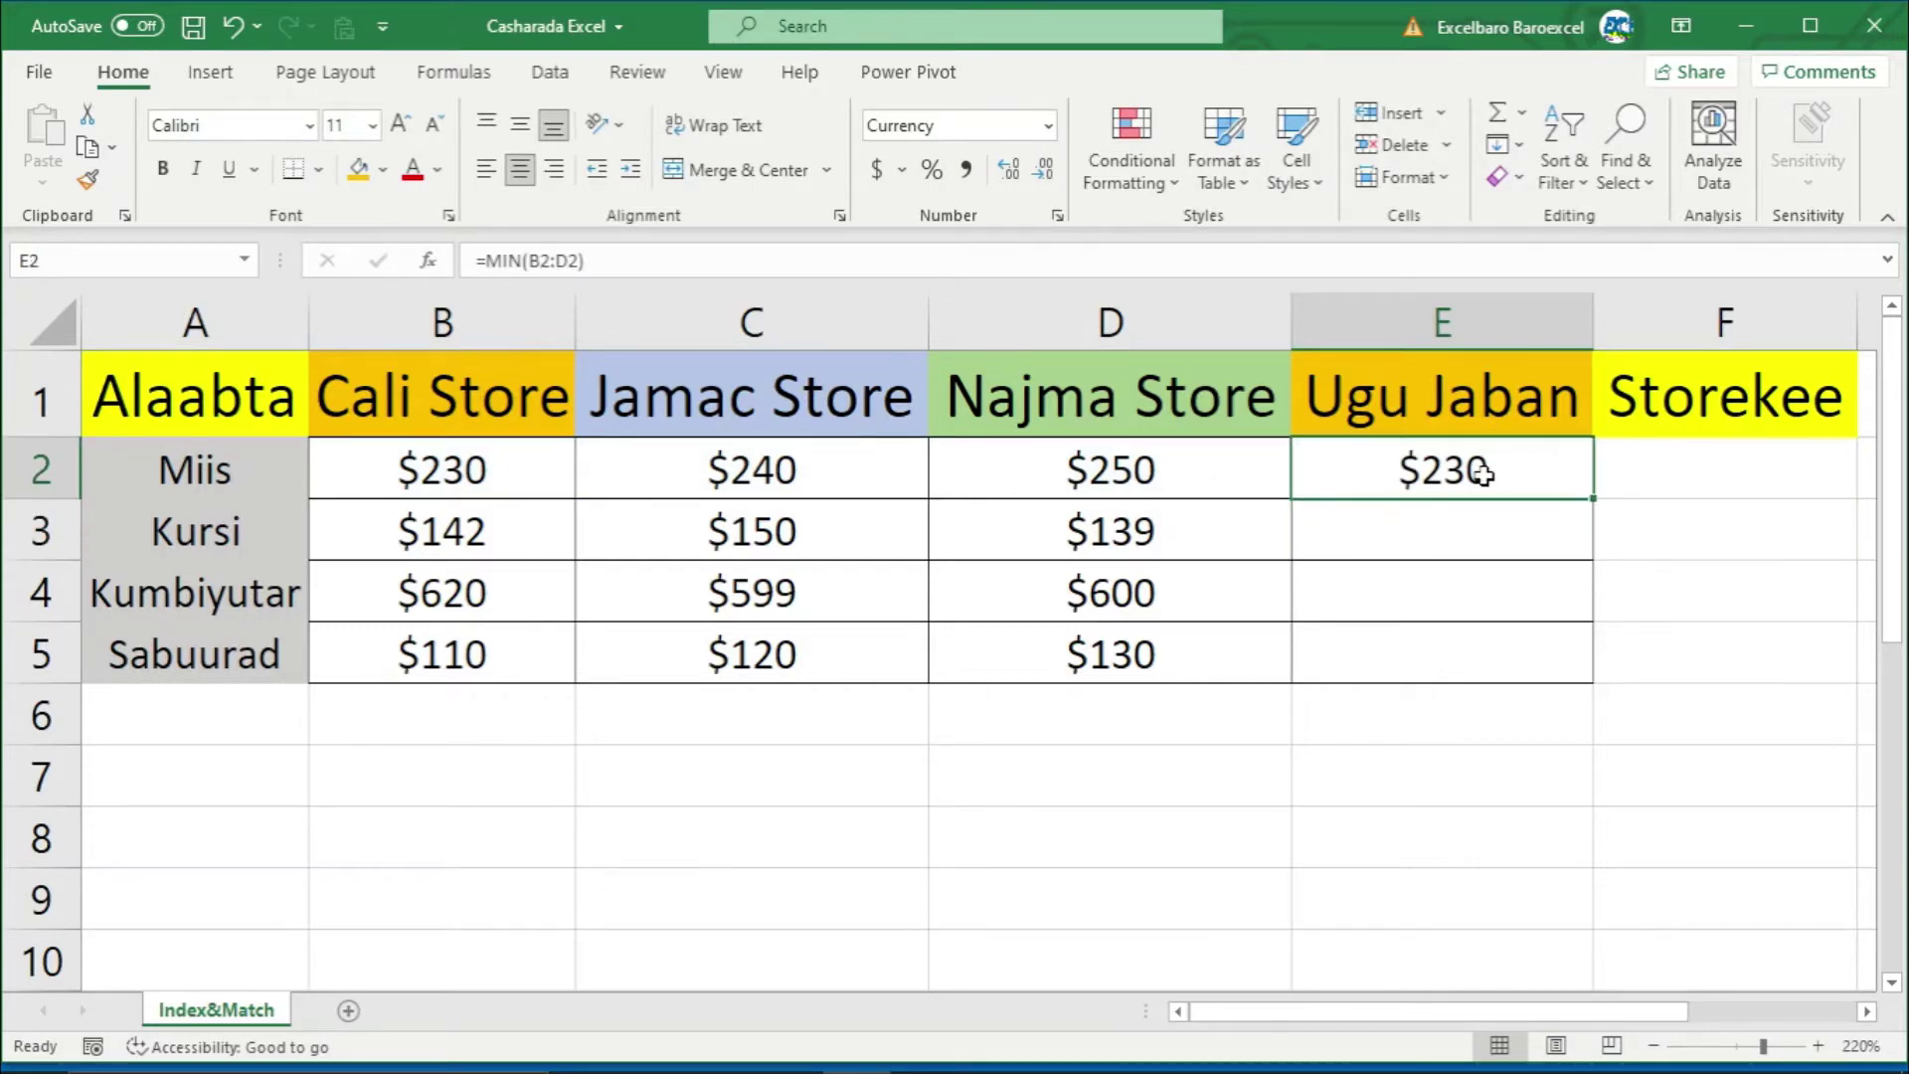
pyautogui.click(494, 466)
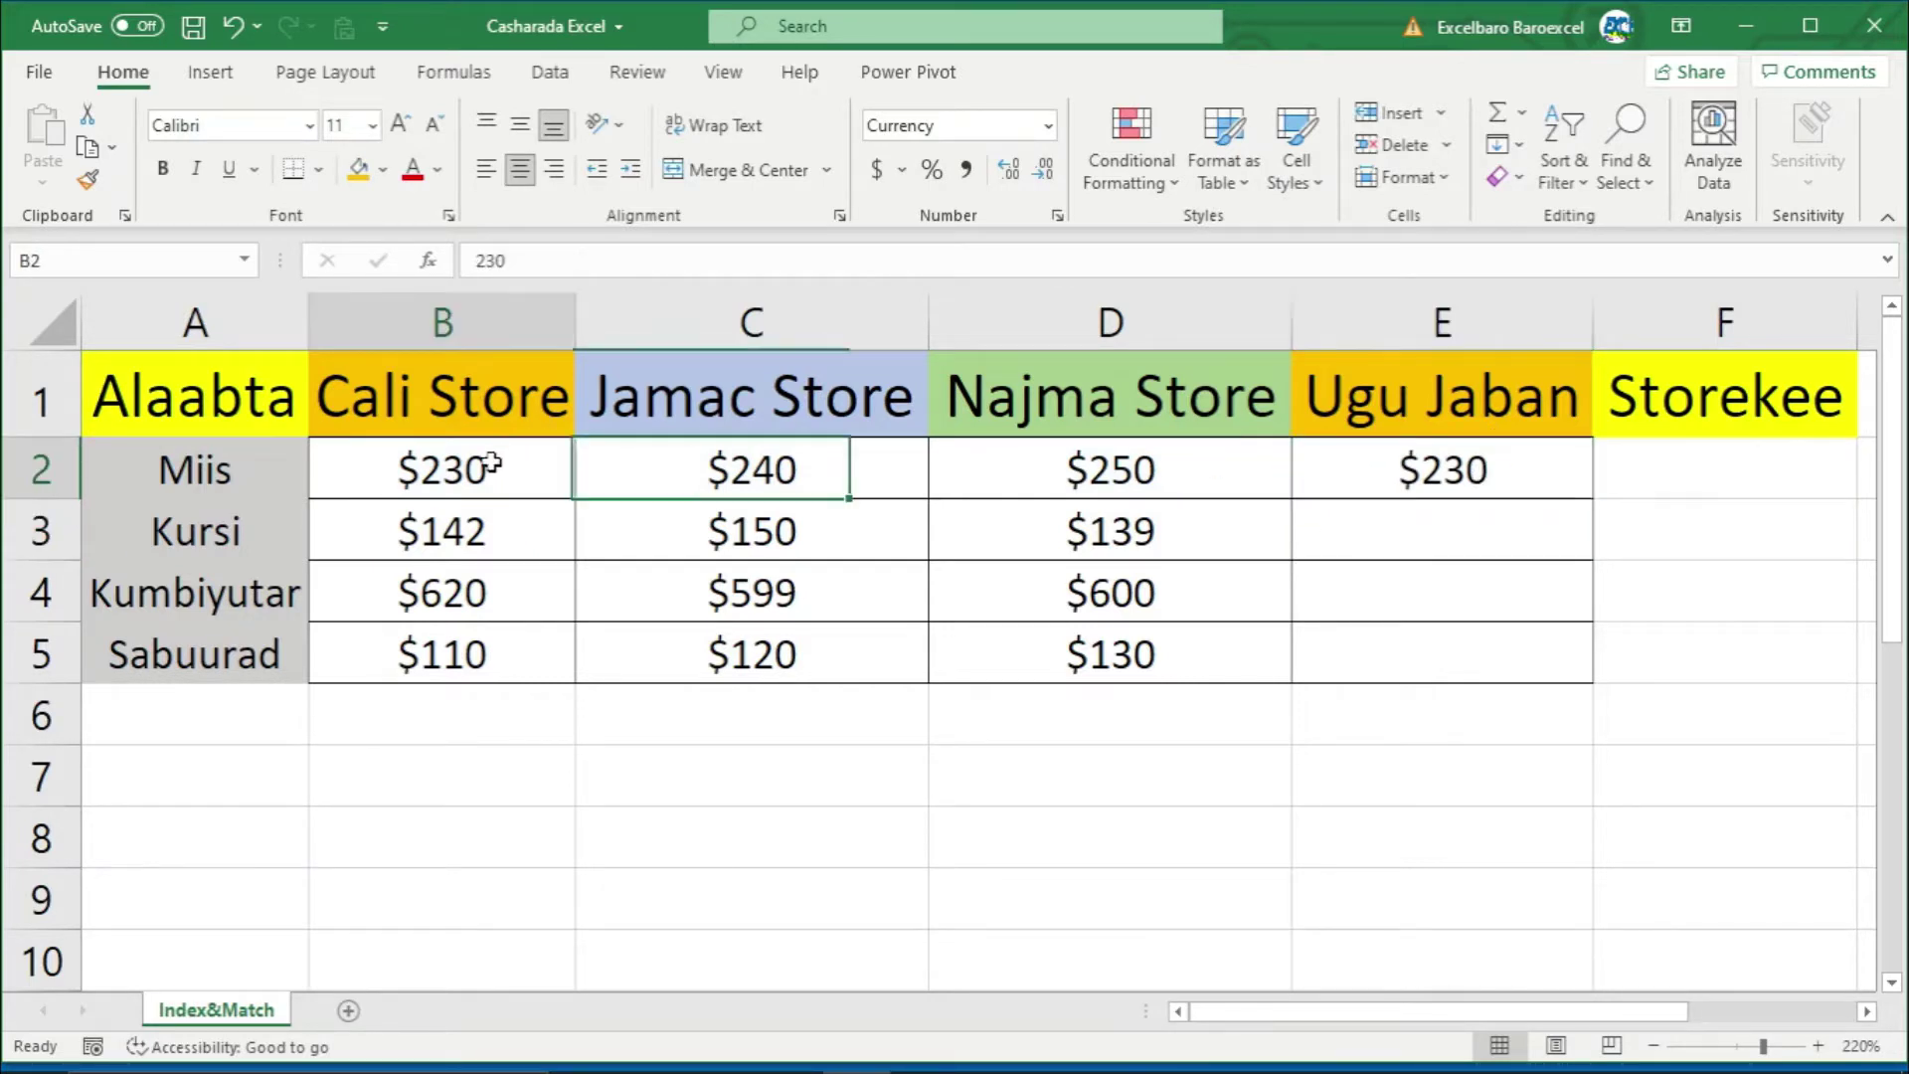
pyautogui.click(1521, 475)
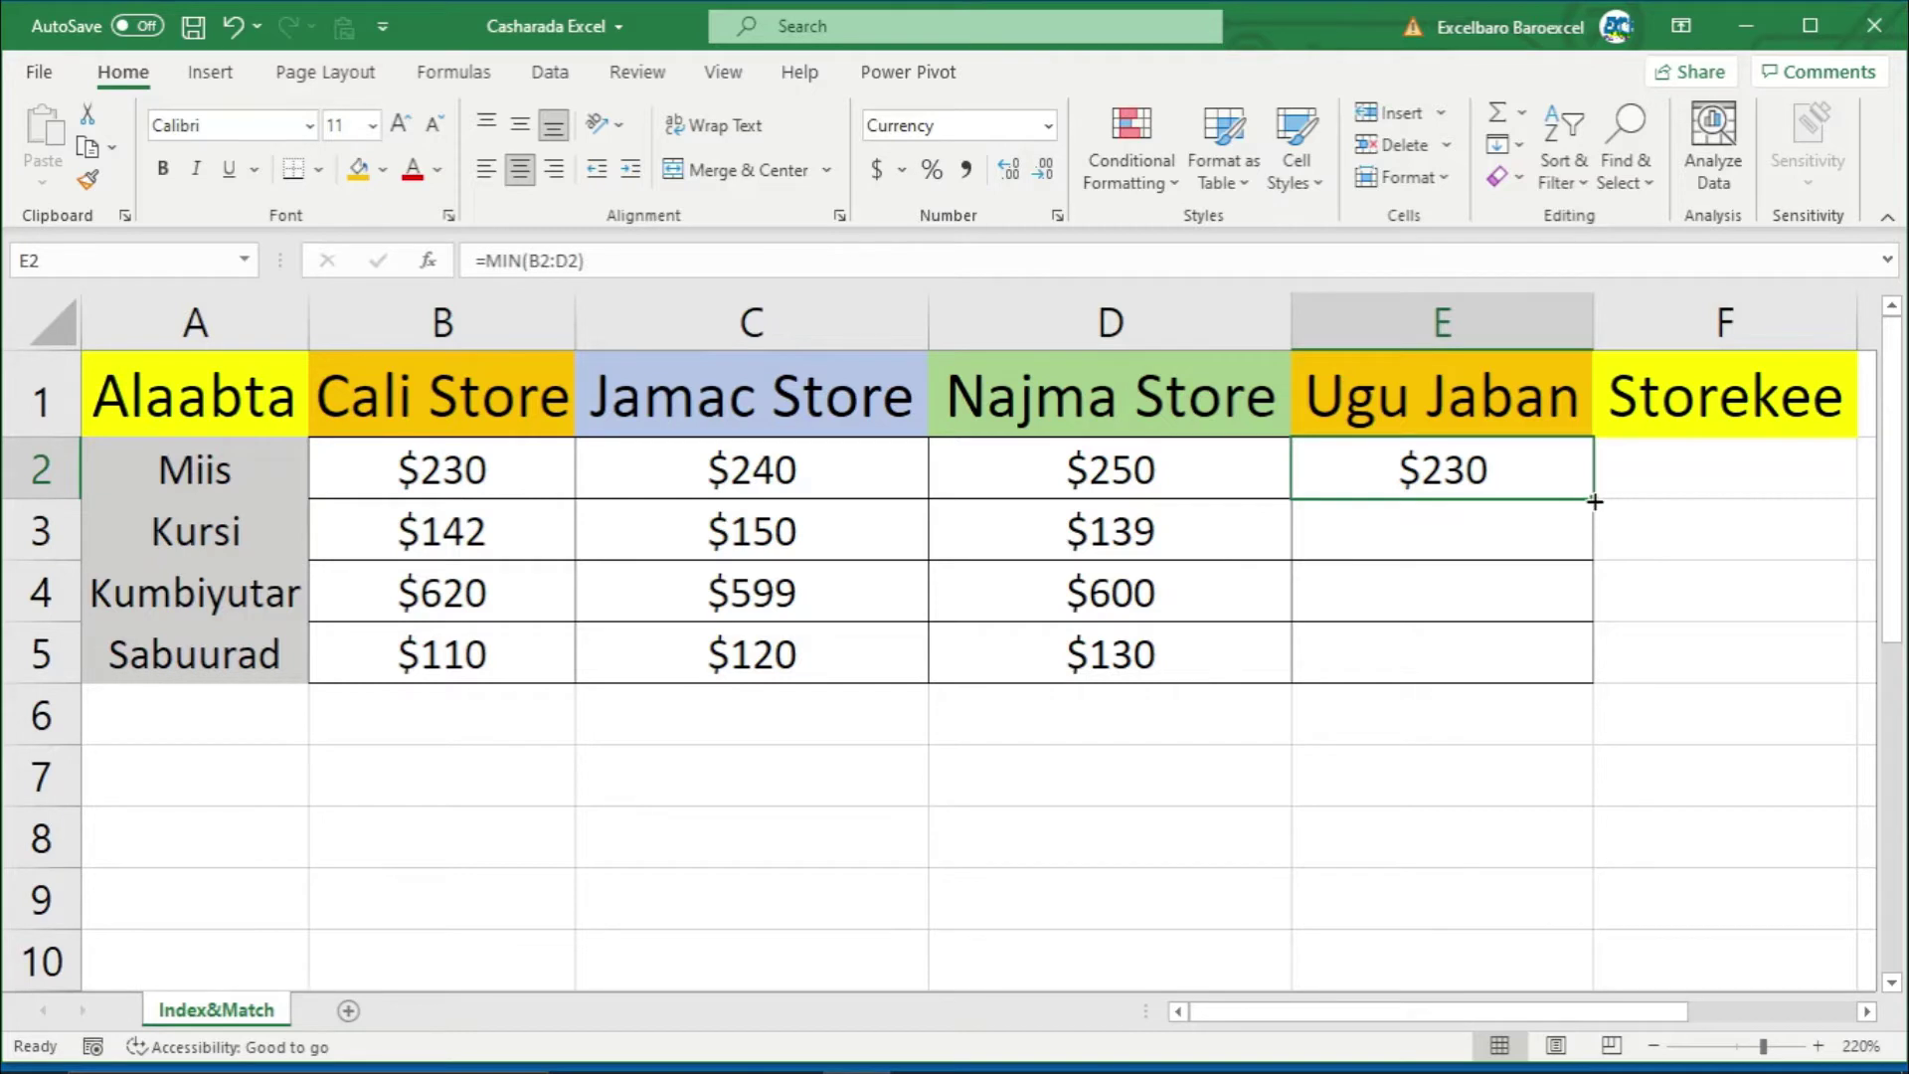
pyautogui.moveTo(1594, 500); pyautogui.dragTo(1591, 678)
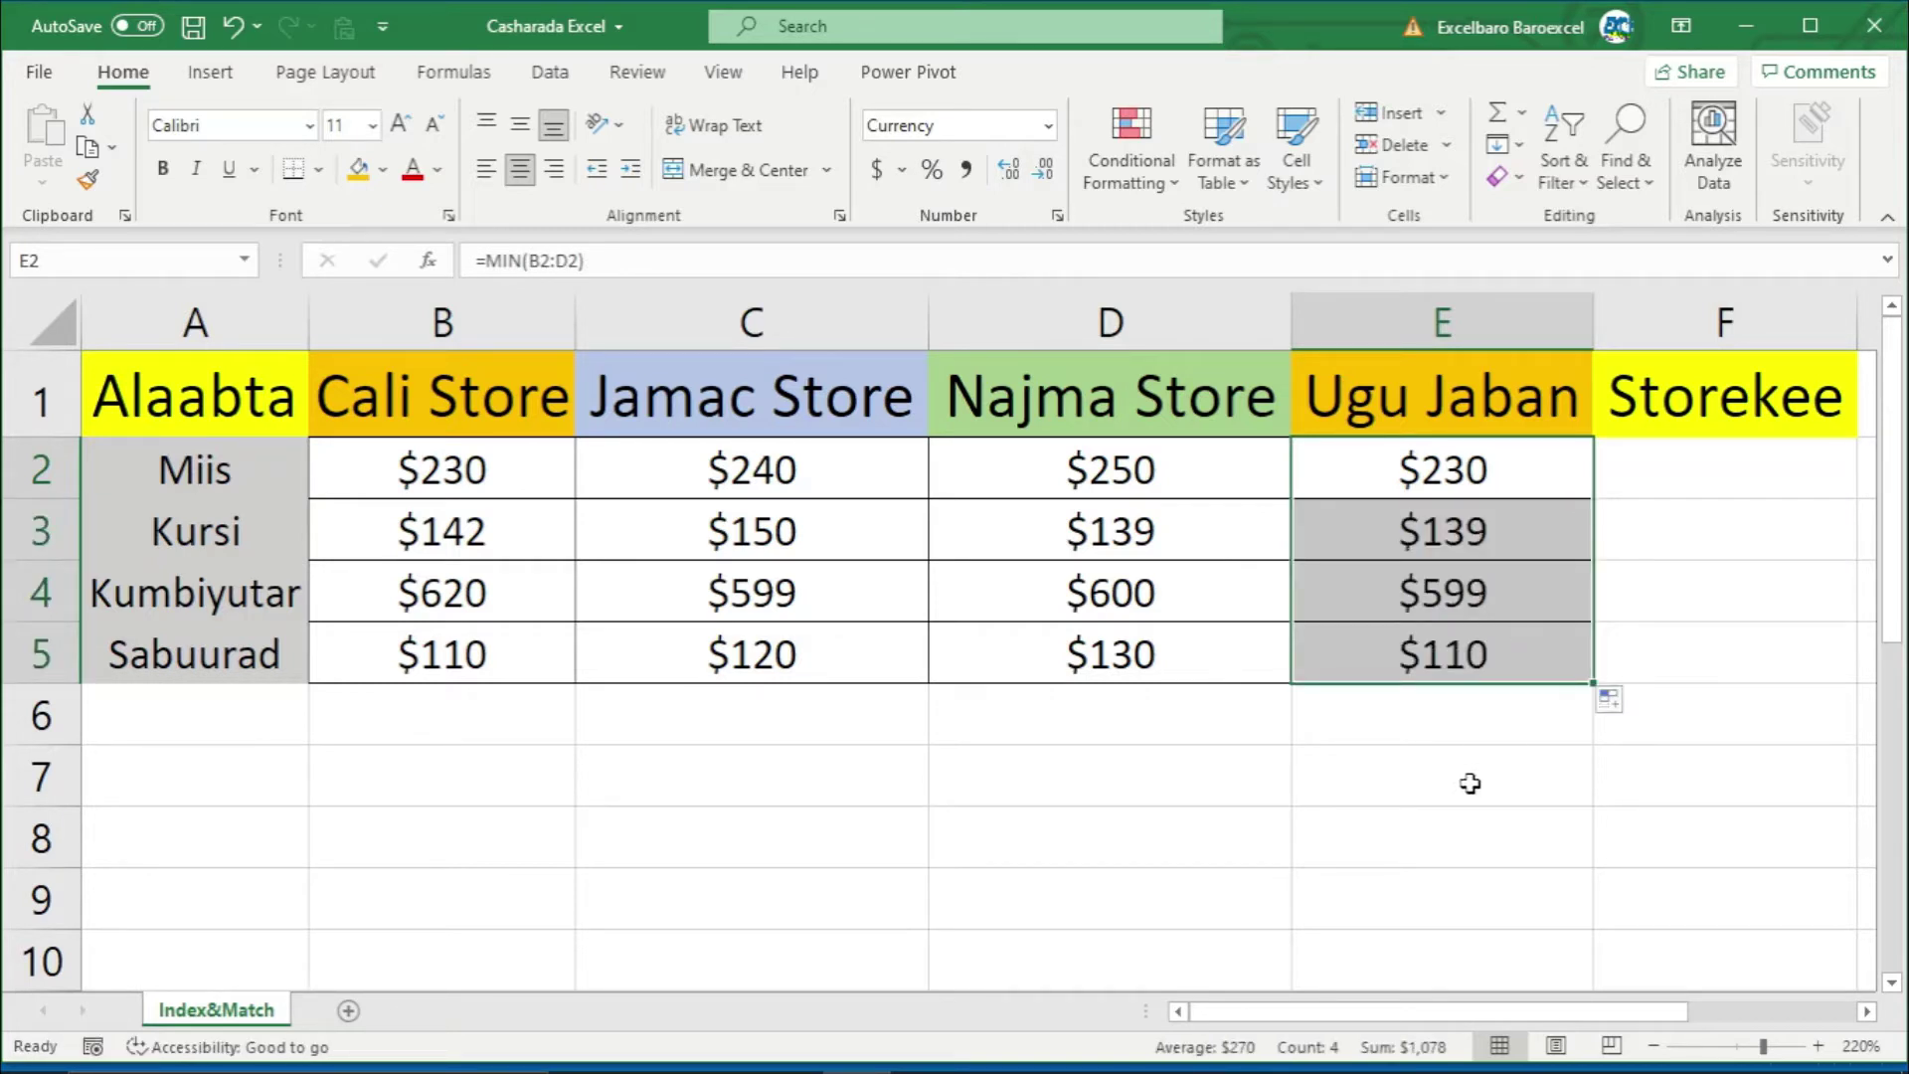
pyautogui.click(1482, 491)
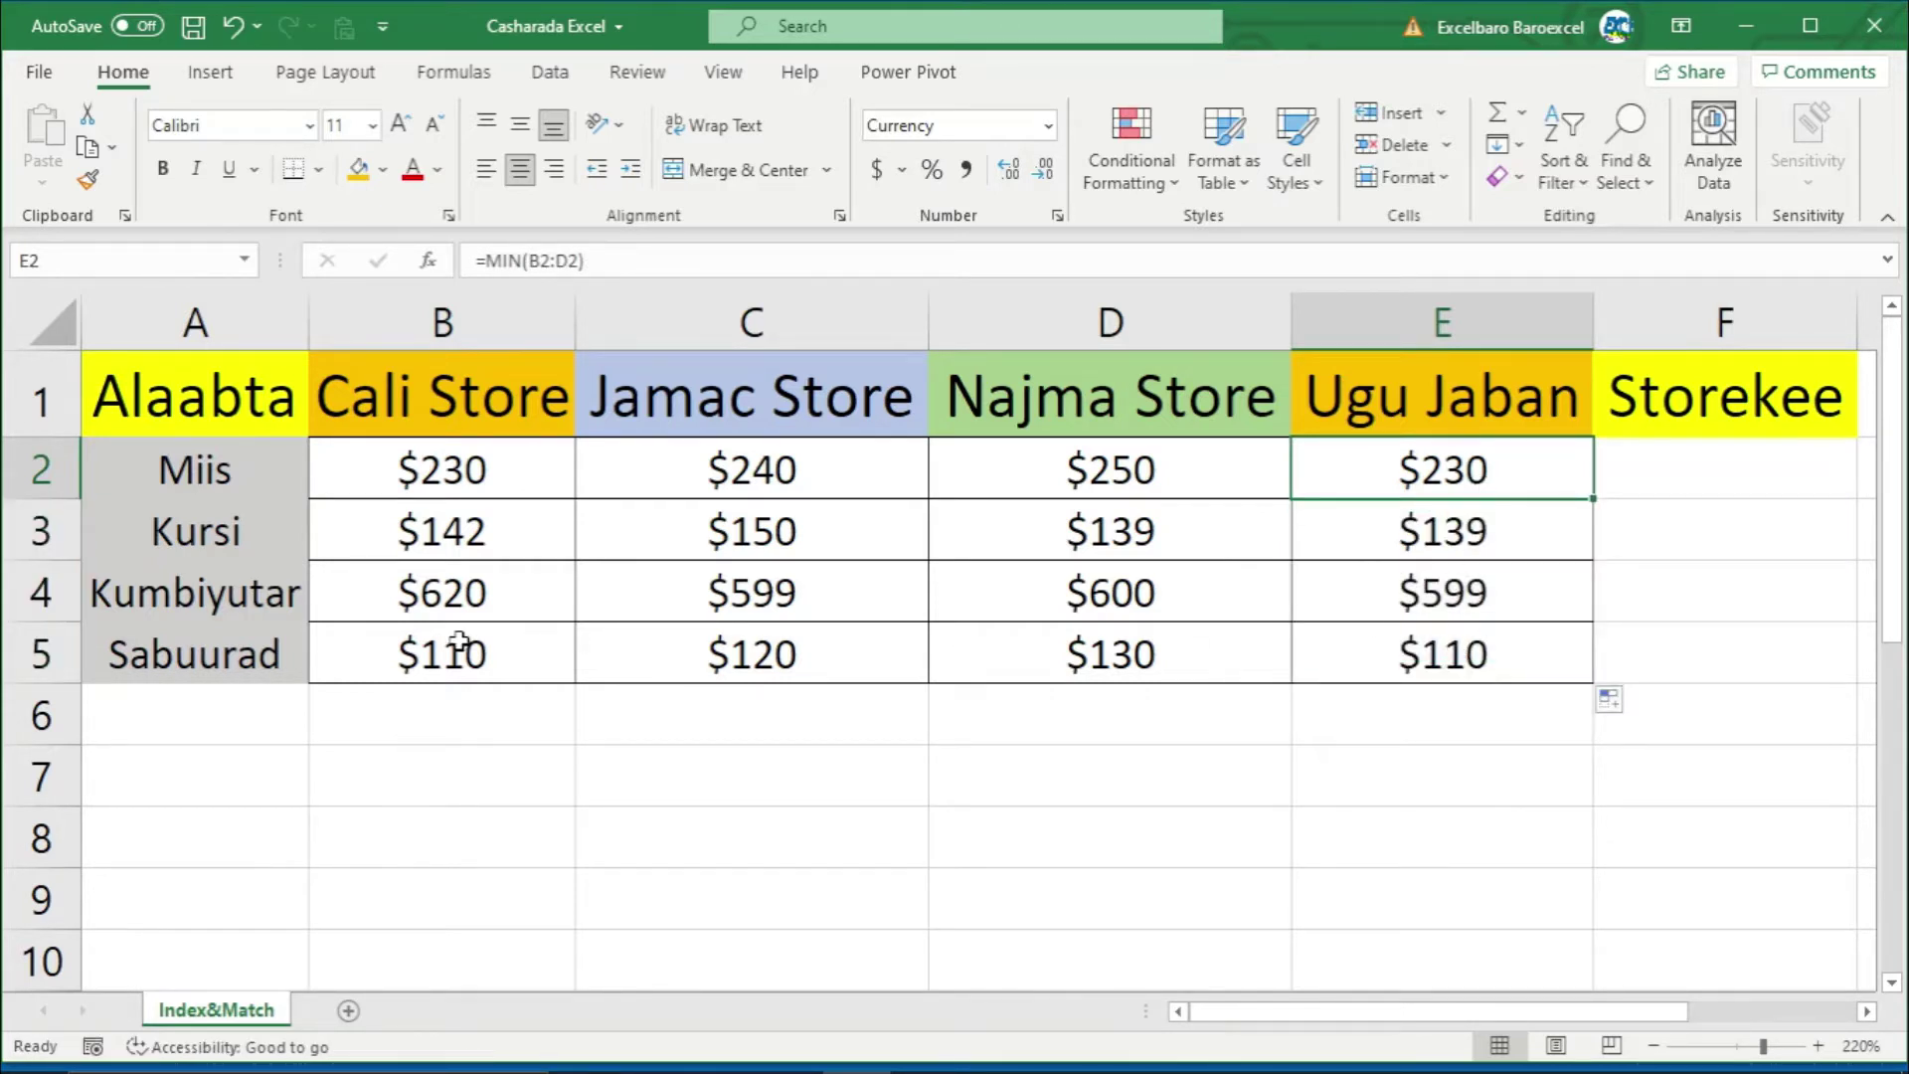
pyautogui.click(1474, 601)
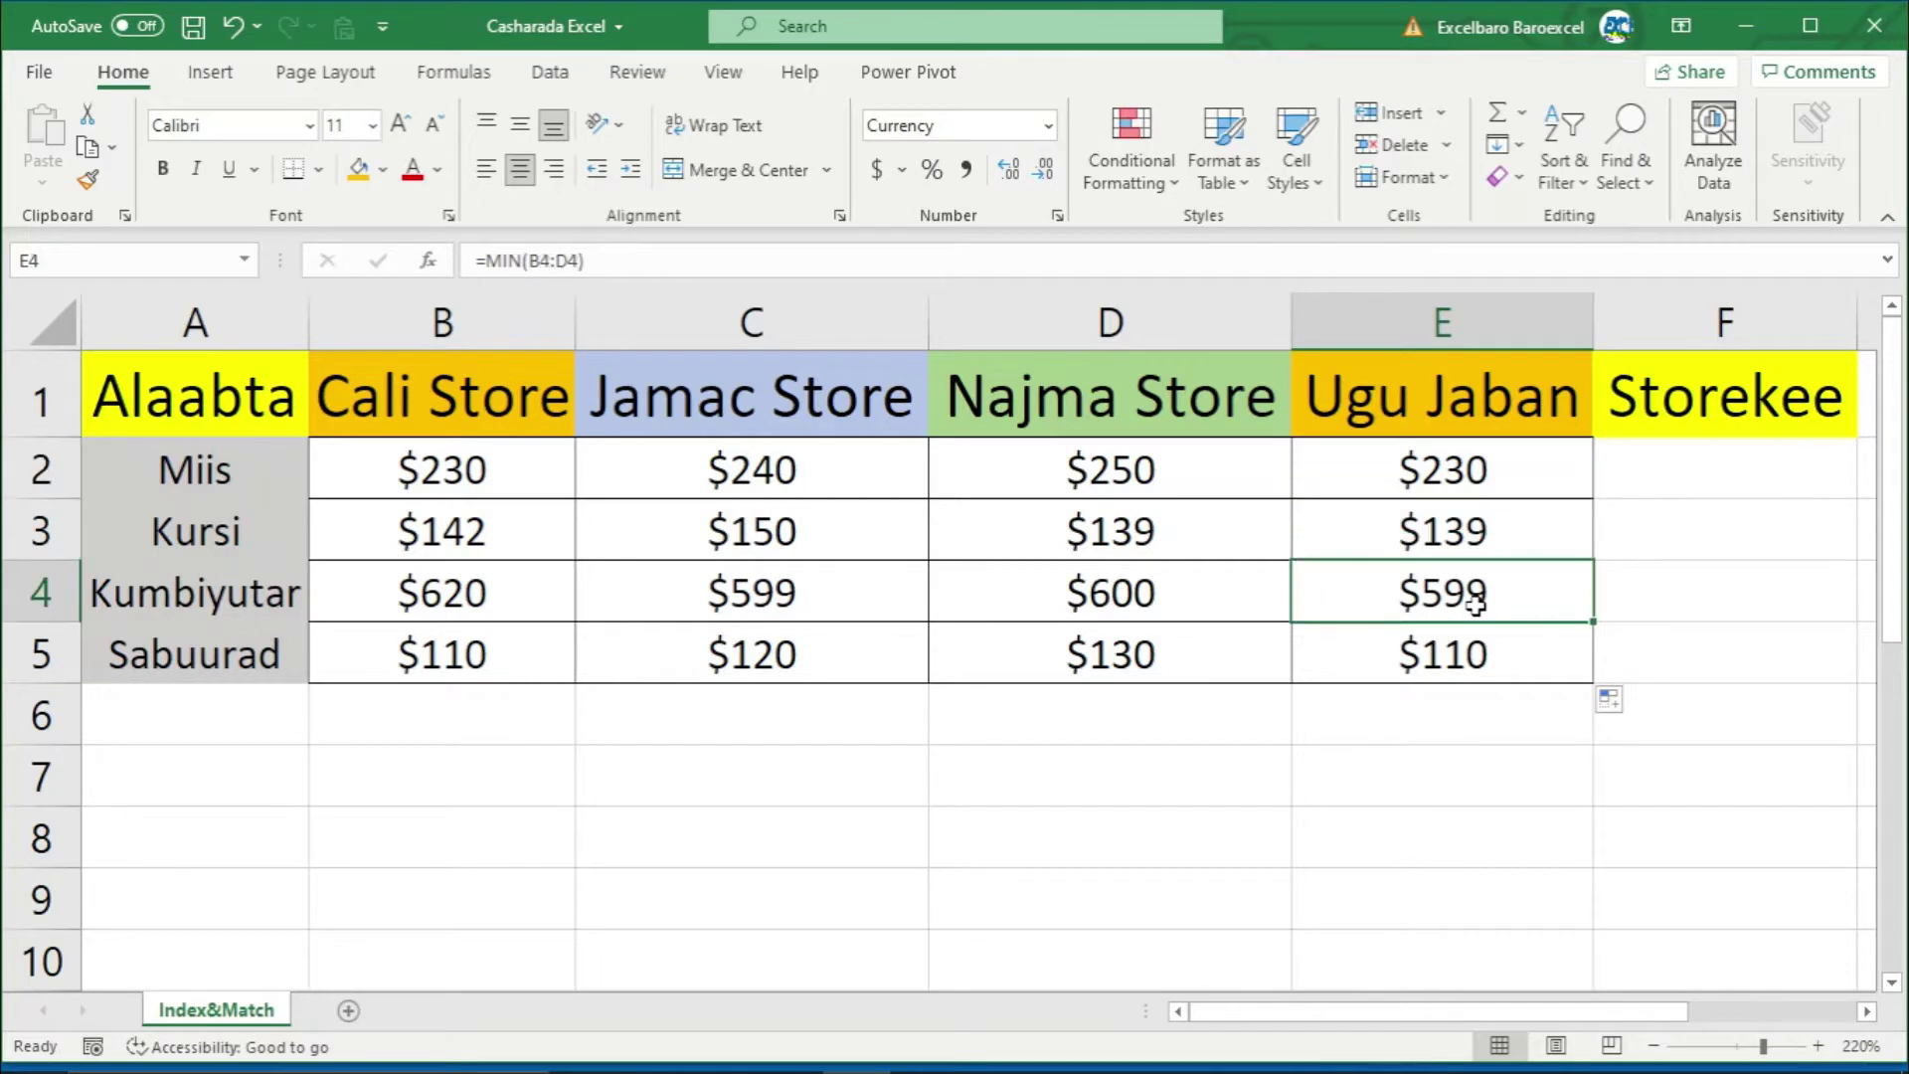
pyautogui.click(763, 596)
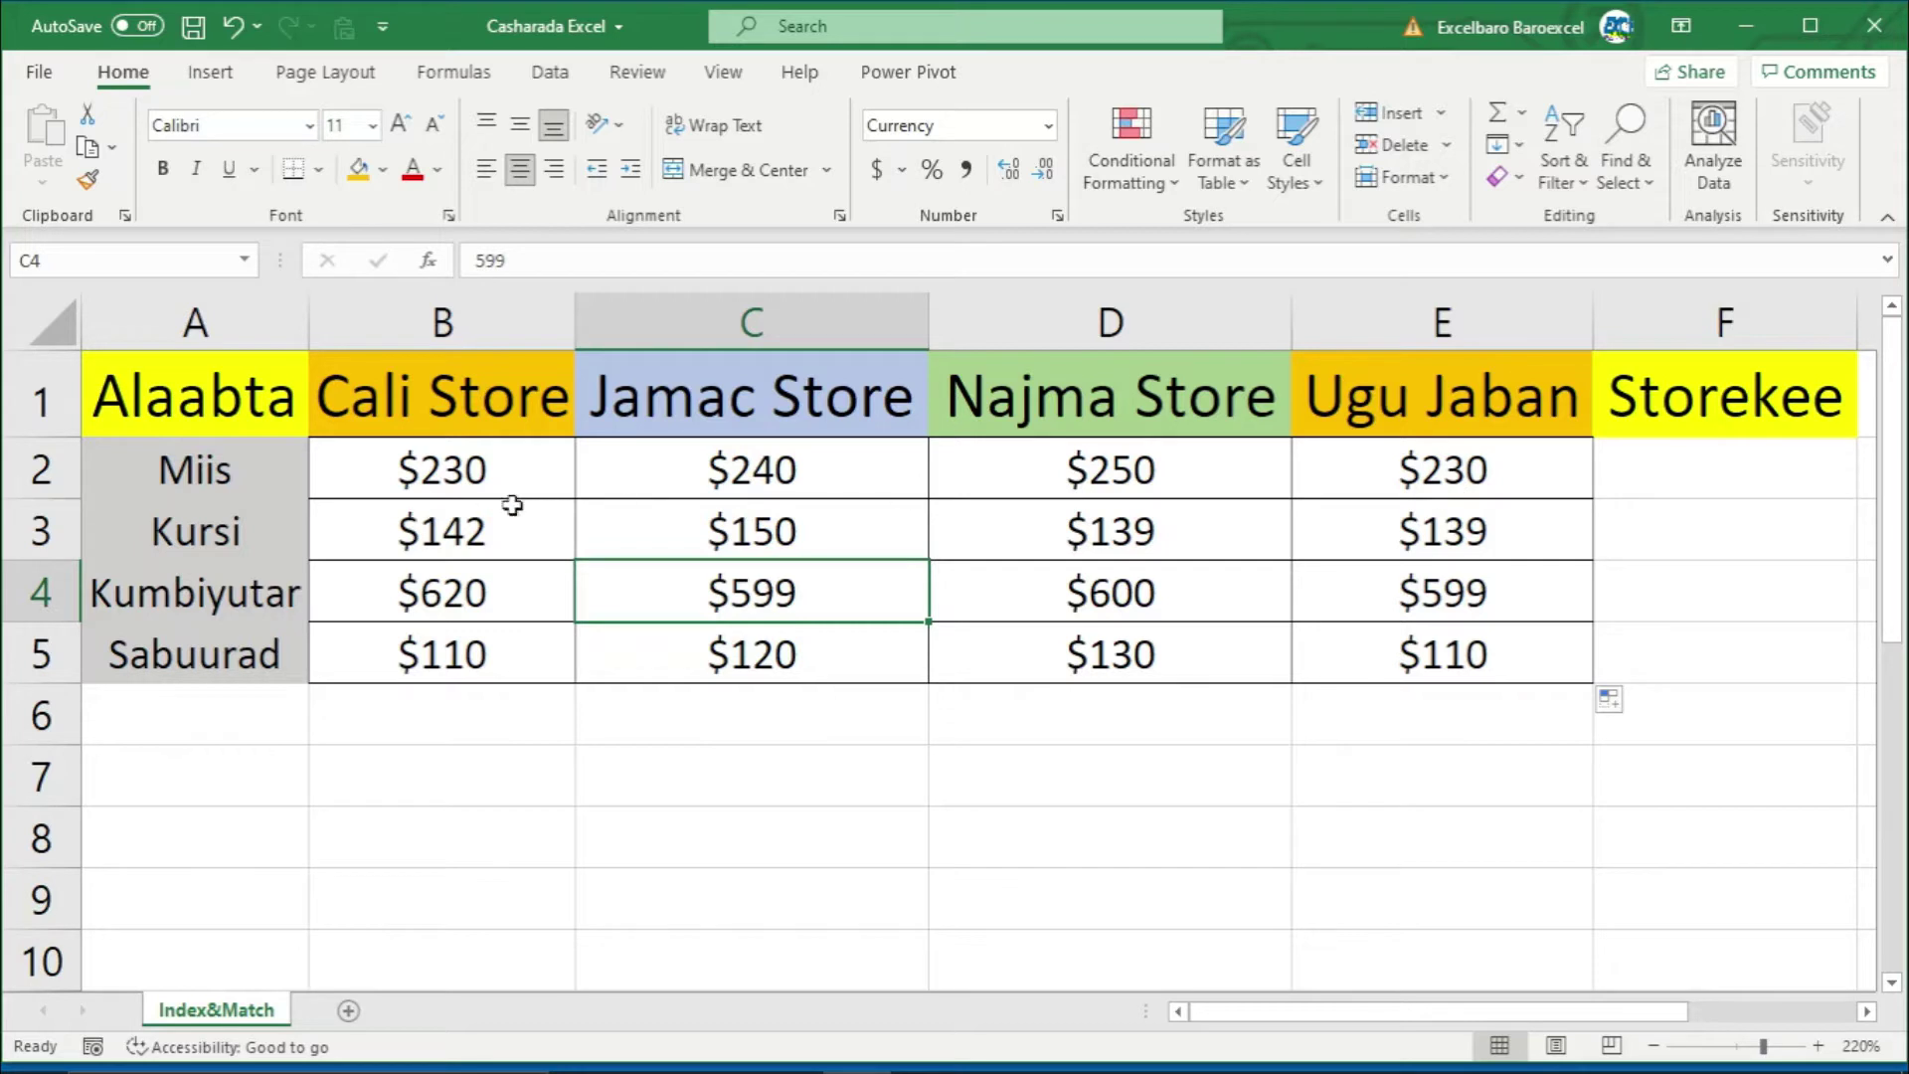
pyautogui.click(1419, 478)
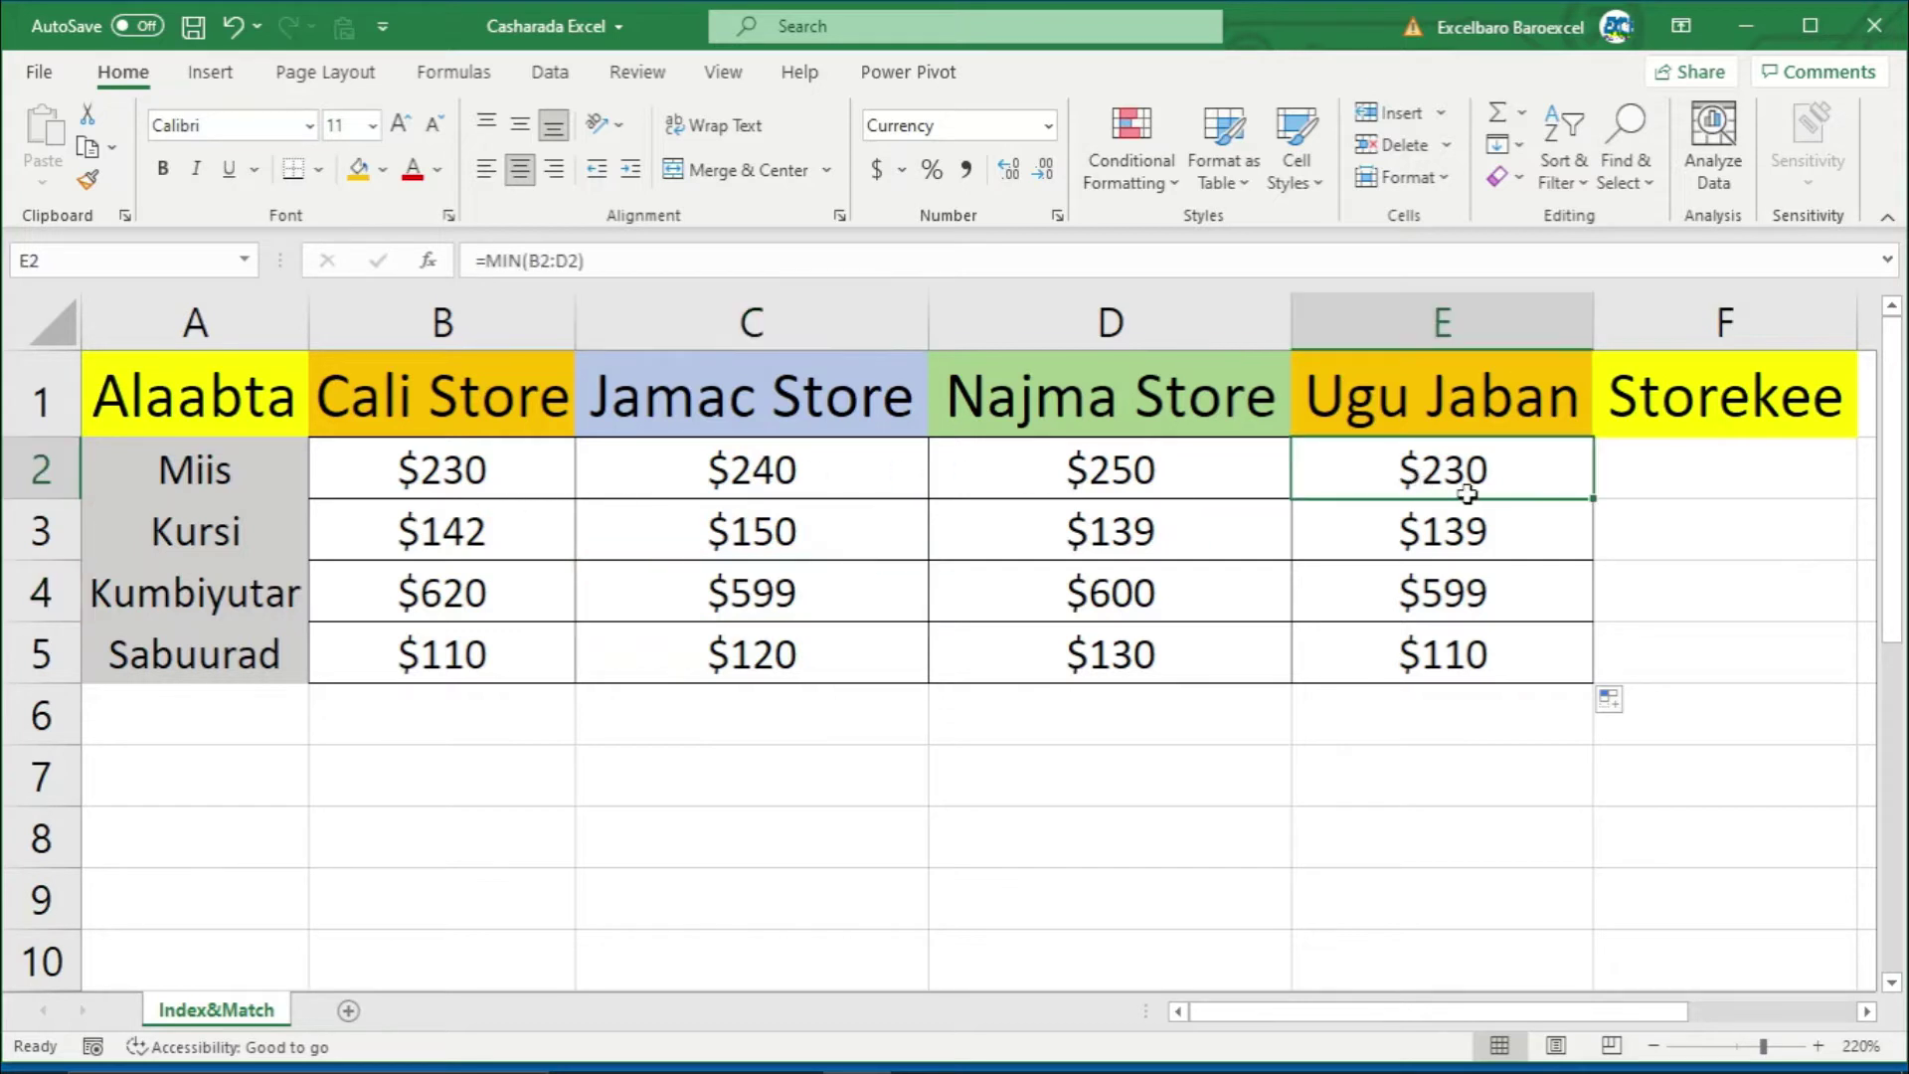
# Step: Begin an INDEX formula in F2 with the store headers $B$1:$D$1 as the absolute array
pyautogui.click(1662, 467)
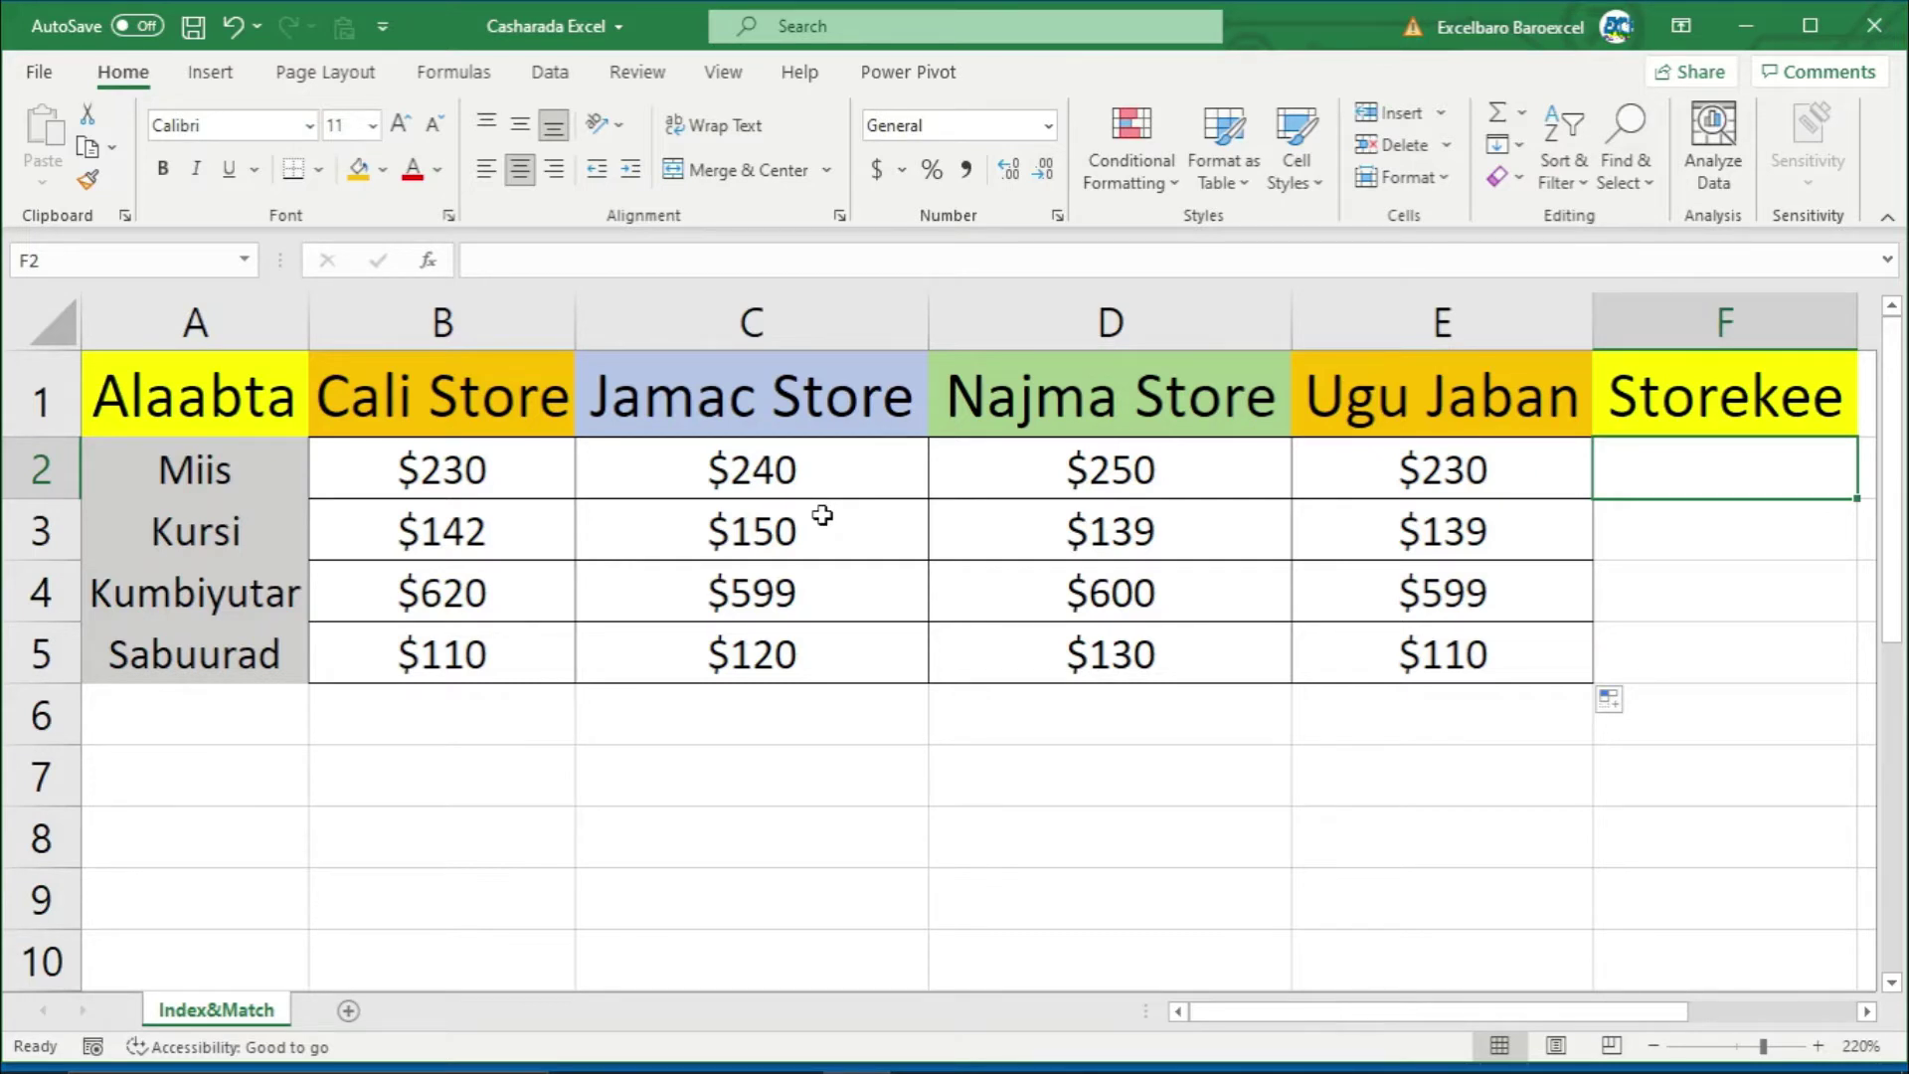
pyautogui.write('=')
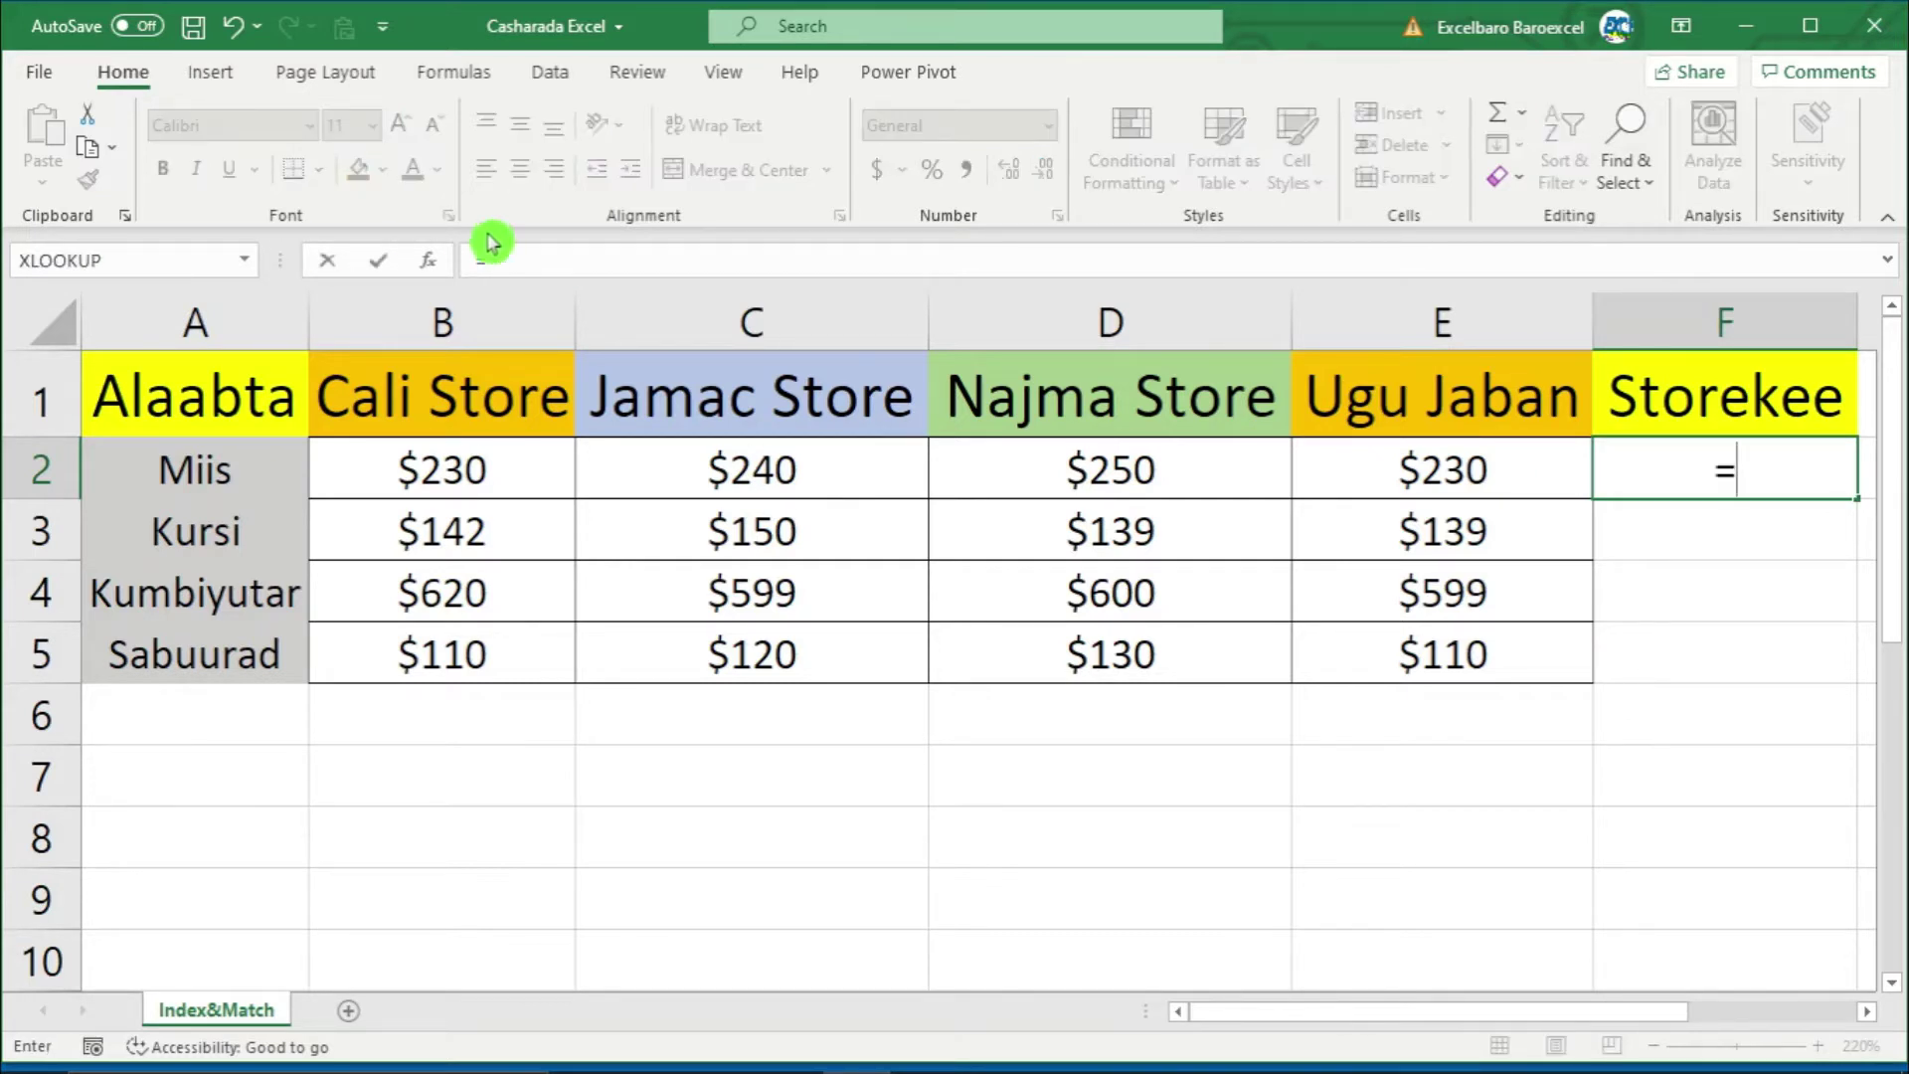
pyautogui.click(542, 260)
pyautogui.write('ind')
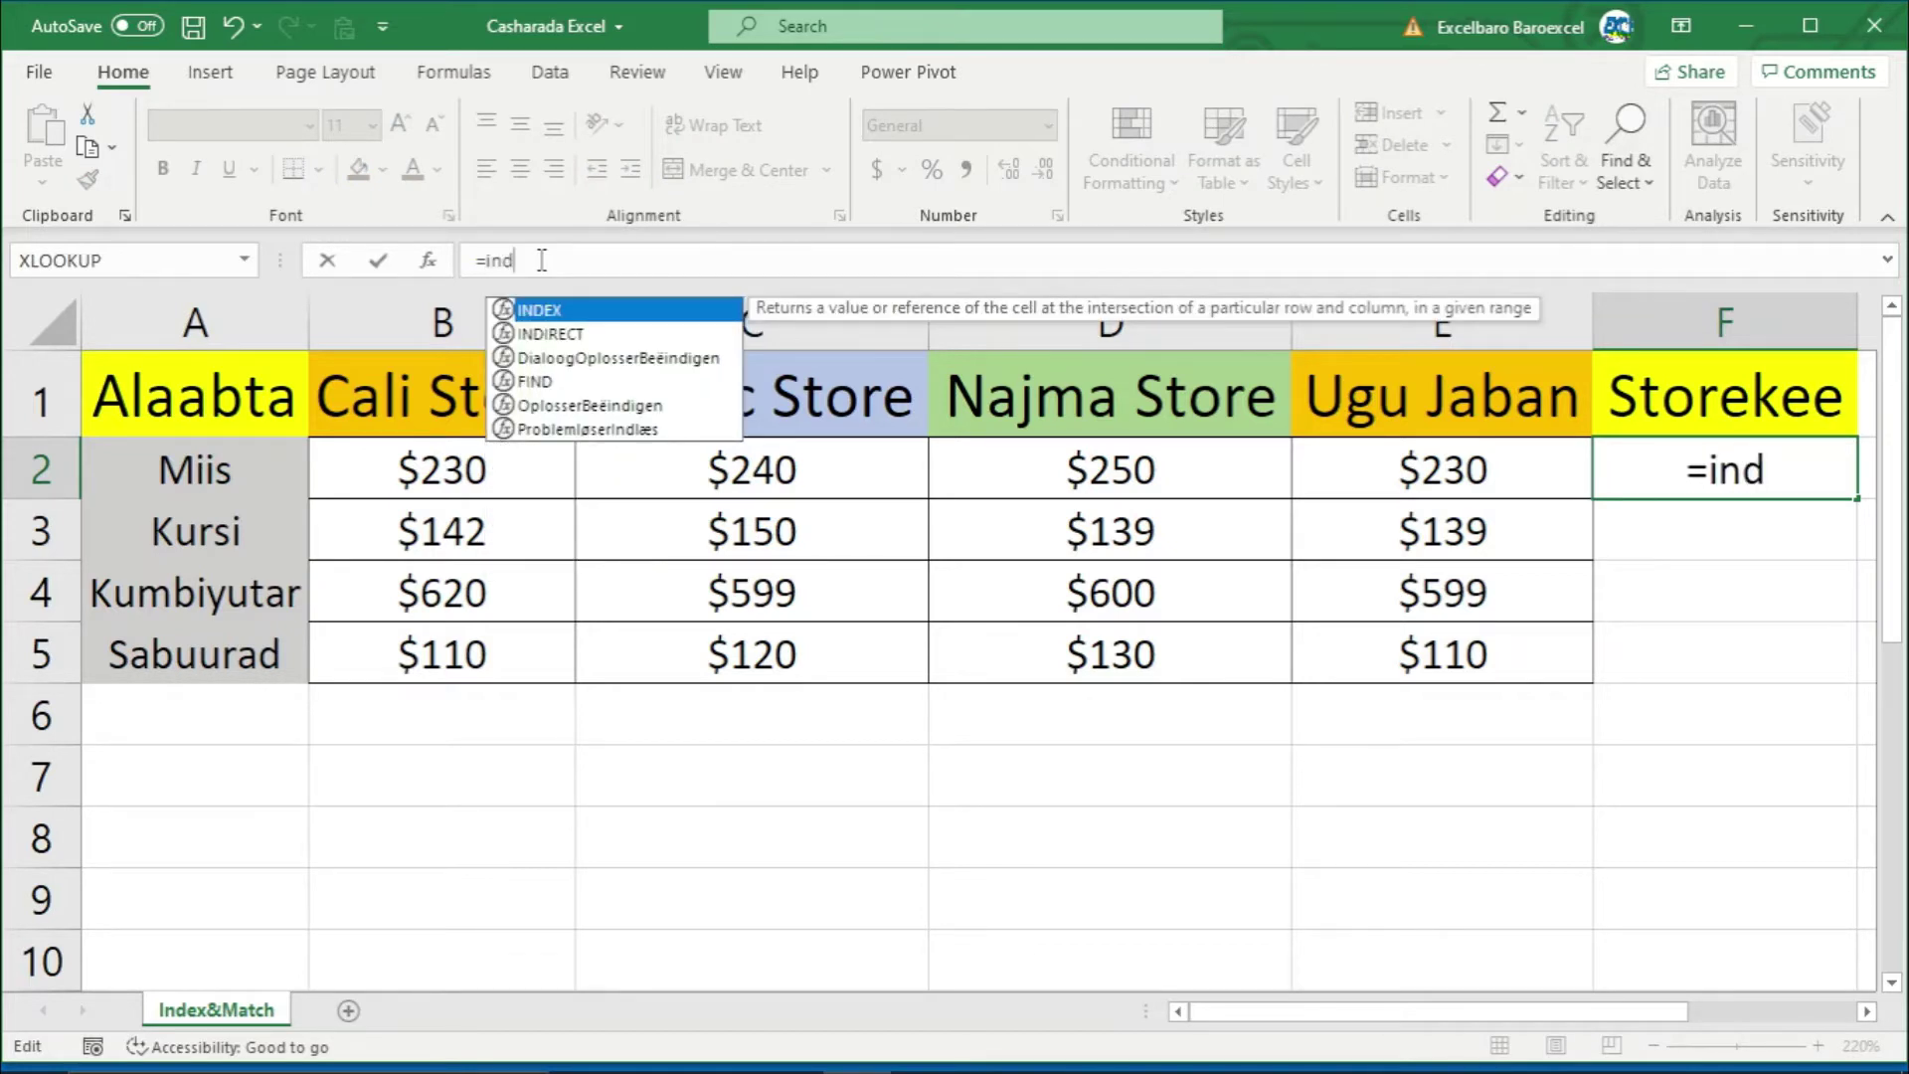
pyautogui.press('Tab')
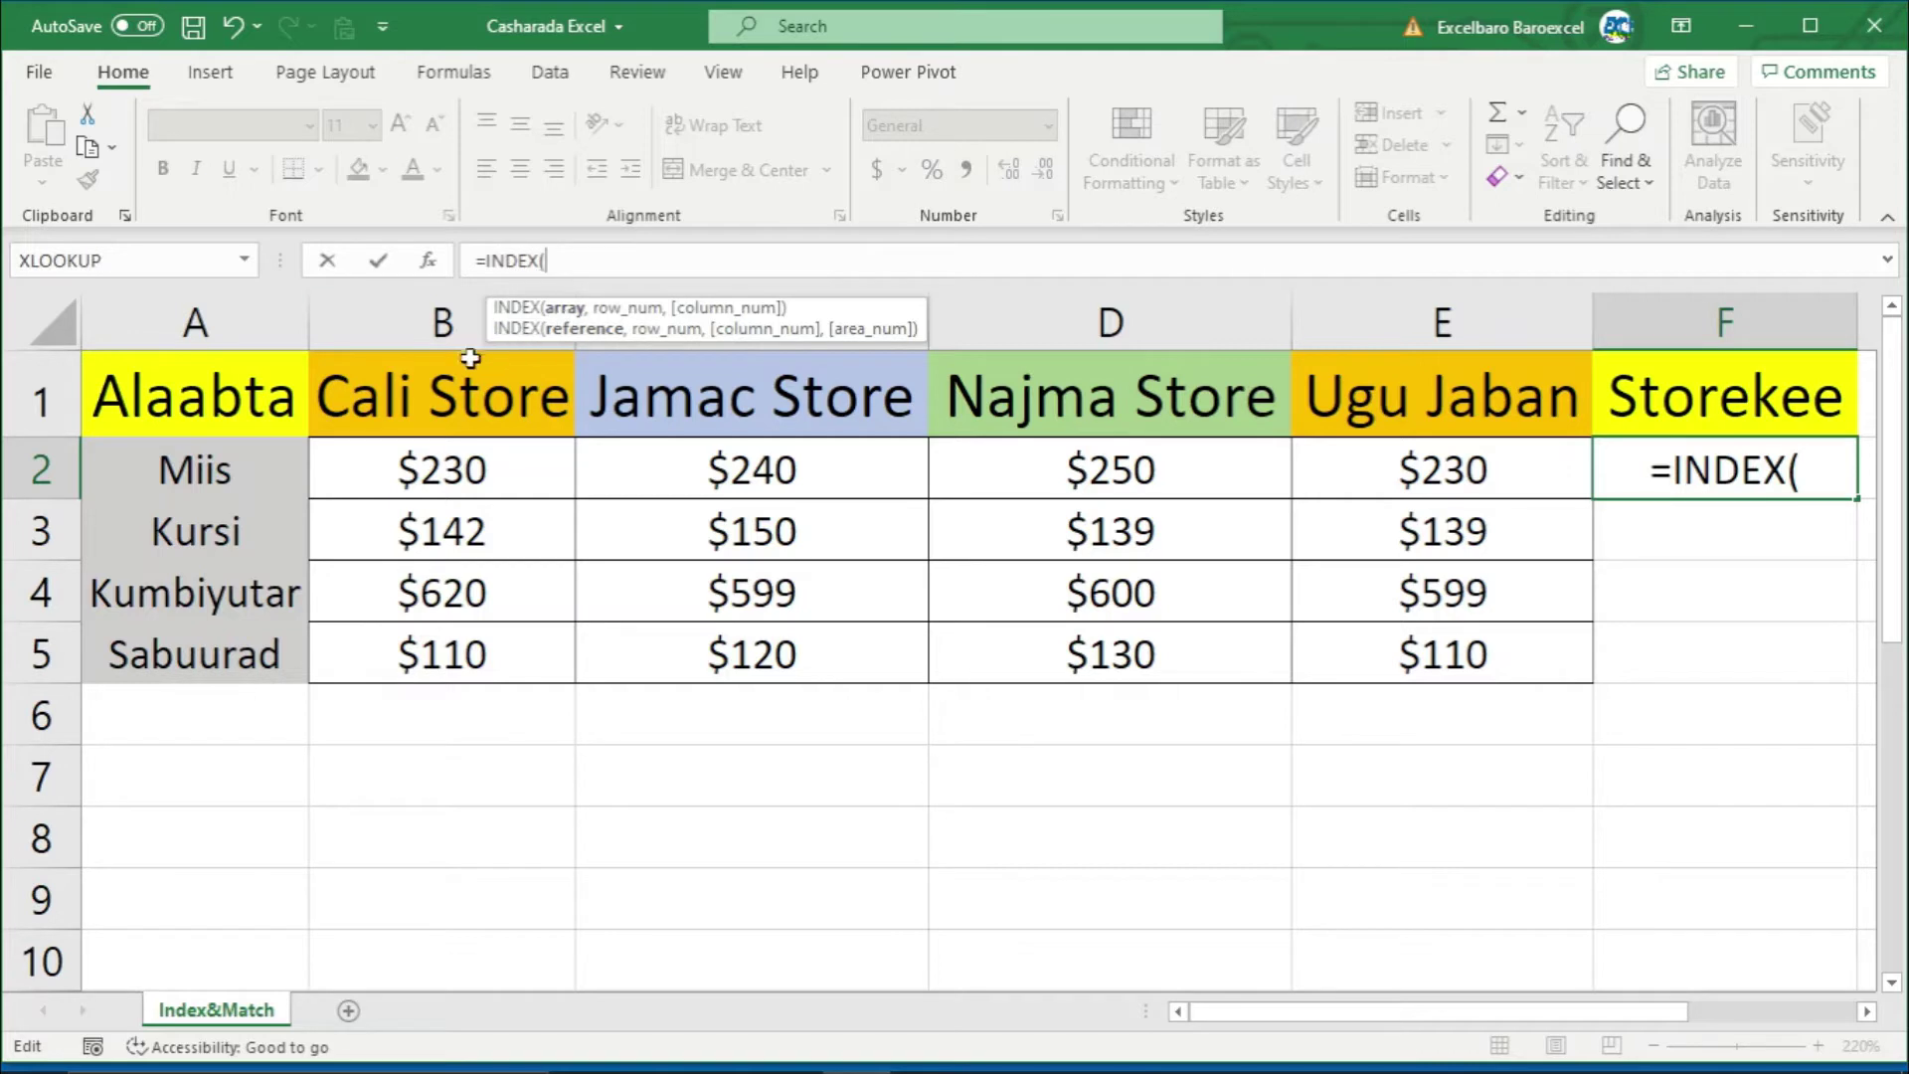
pyautogui.click(453, 396)
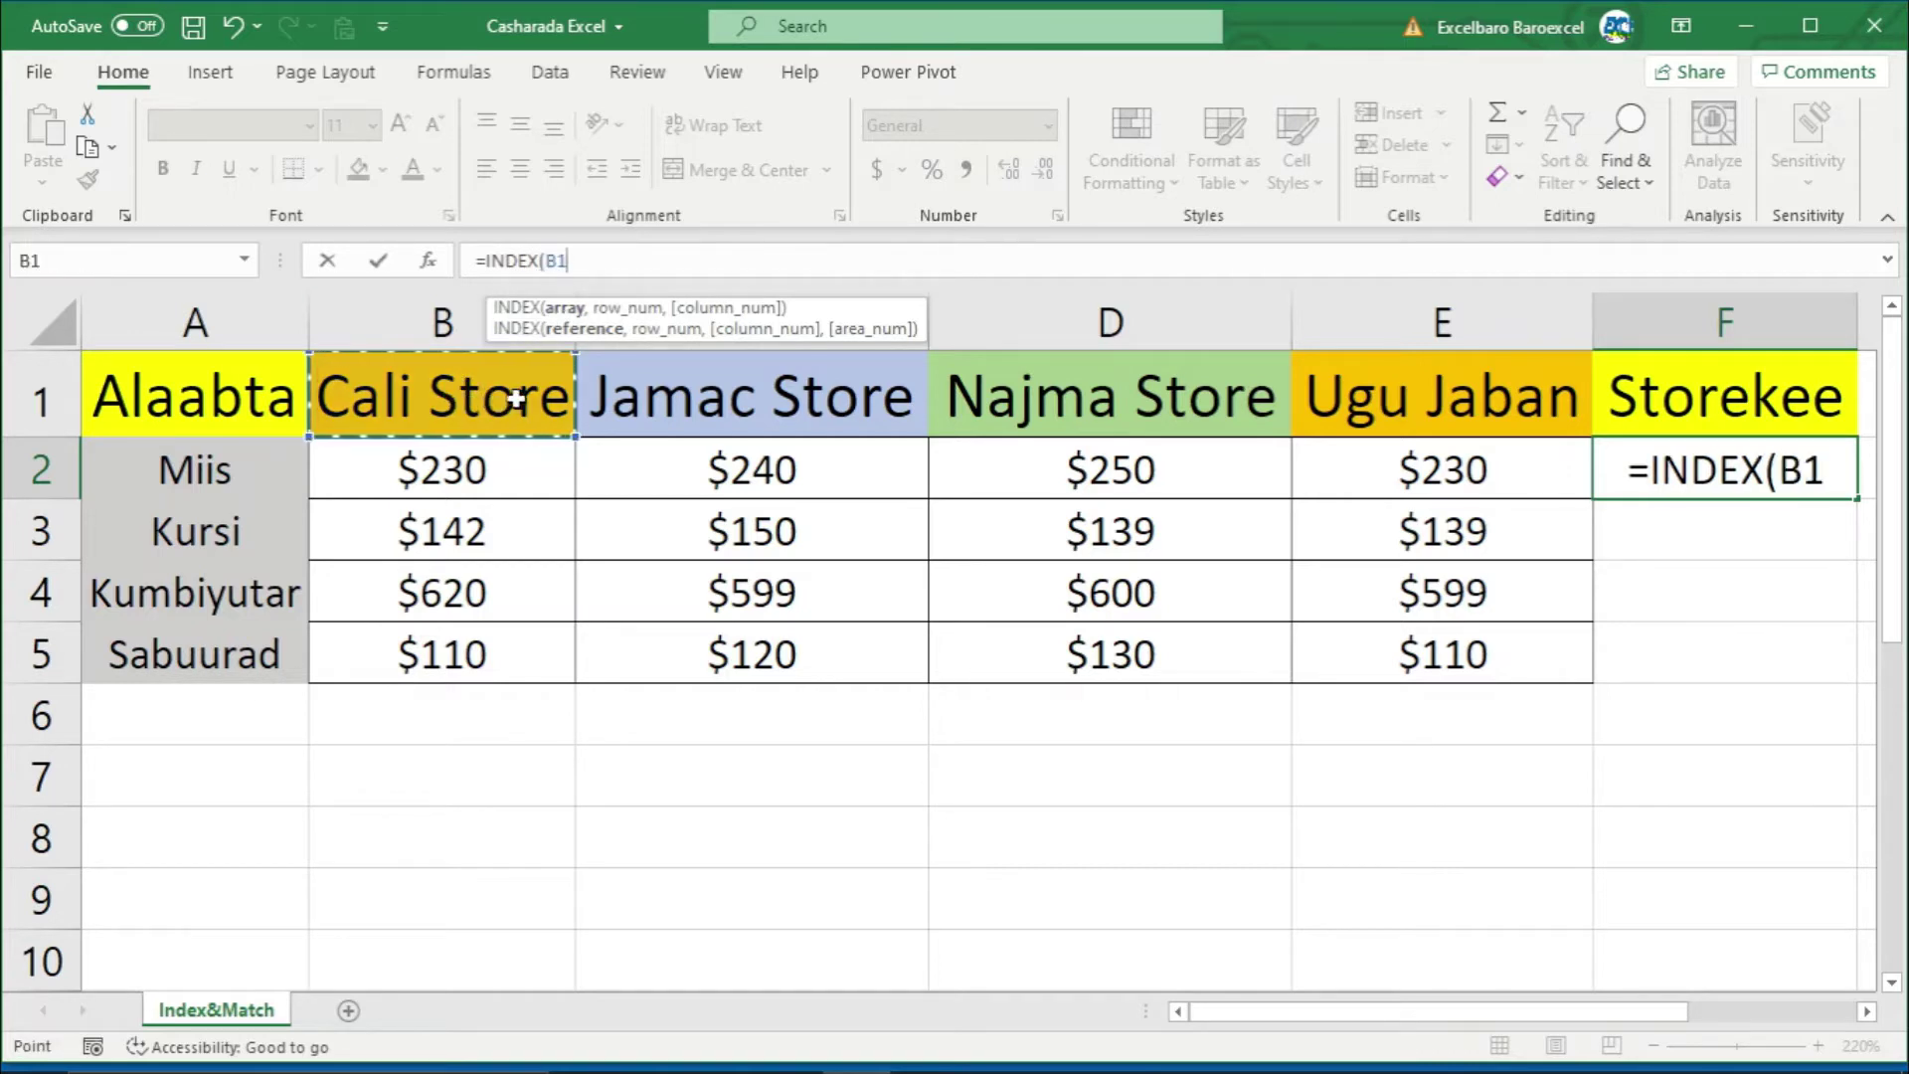
pyautogui.moveTo(516, 397); pyautogui.dragTo(954, 397)
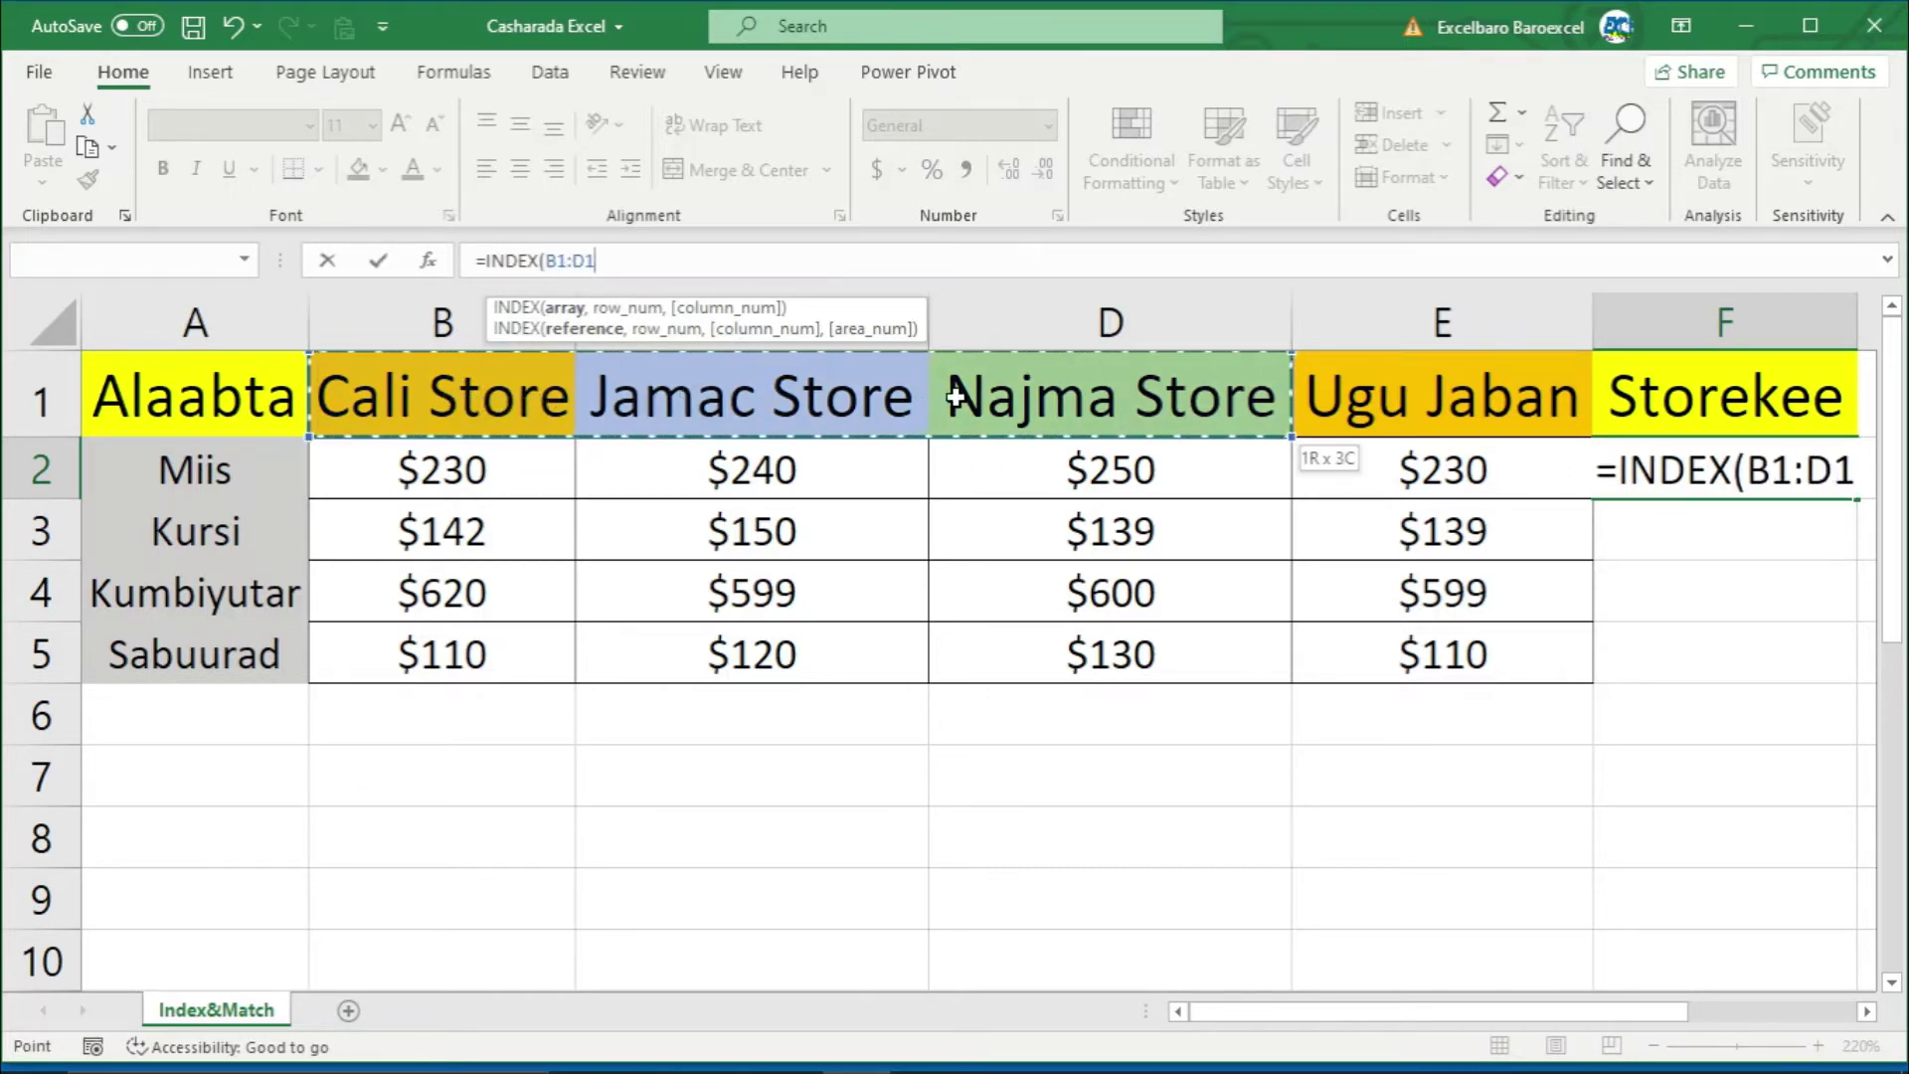
pyautogui.press('F4')
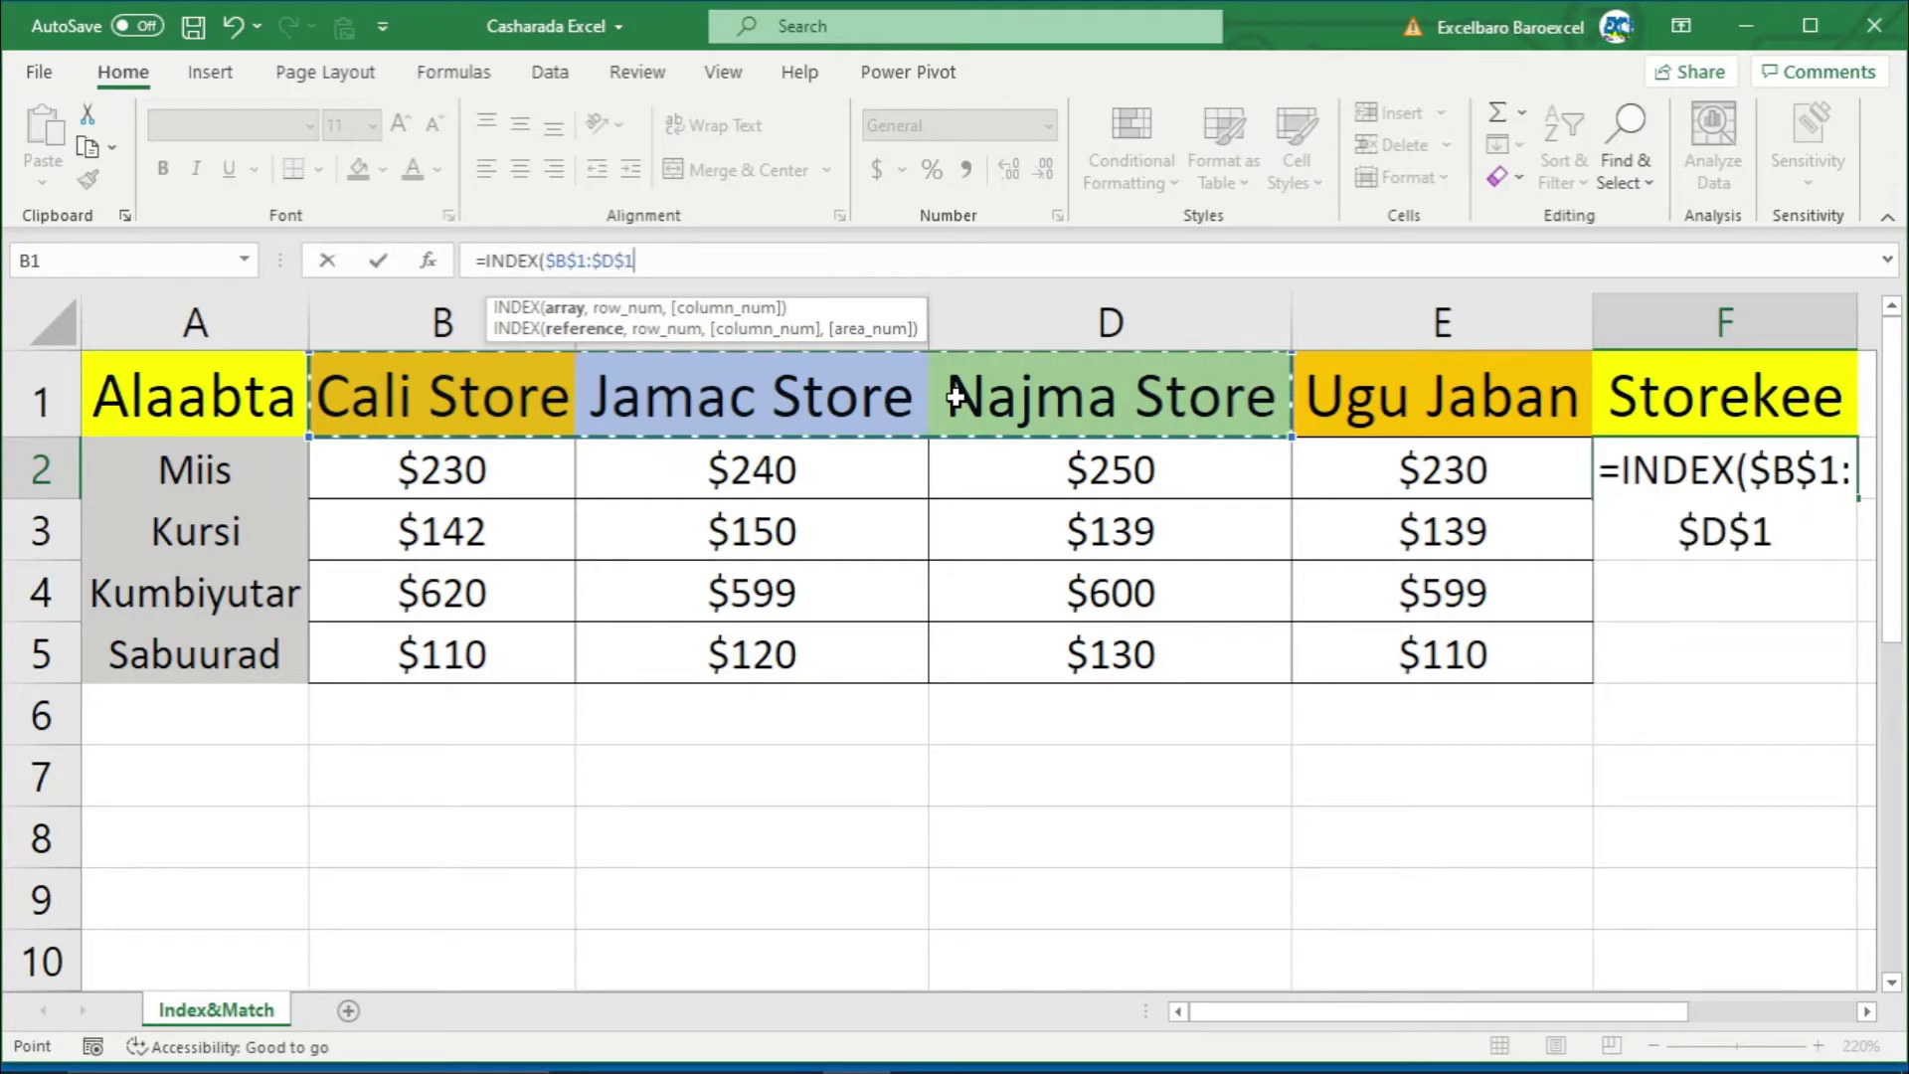
pyautogui.write(',')
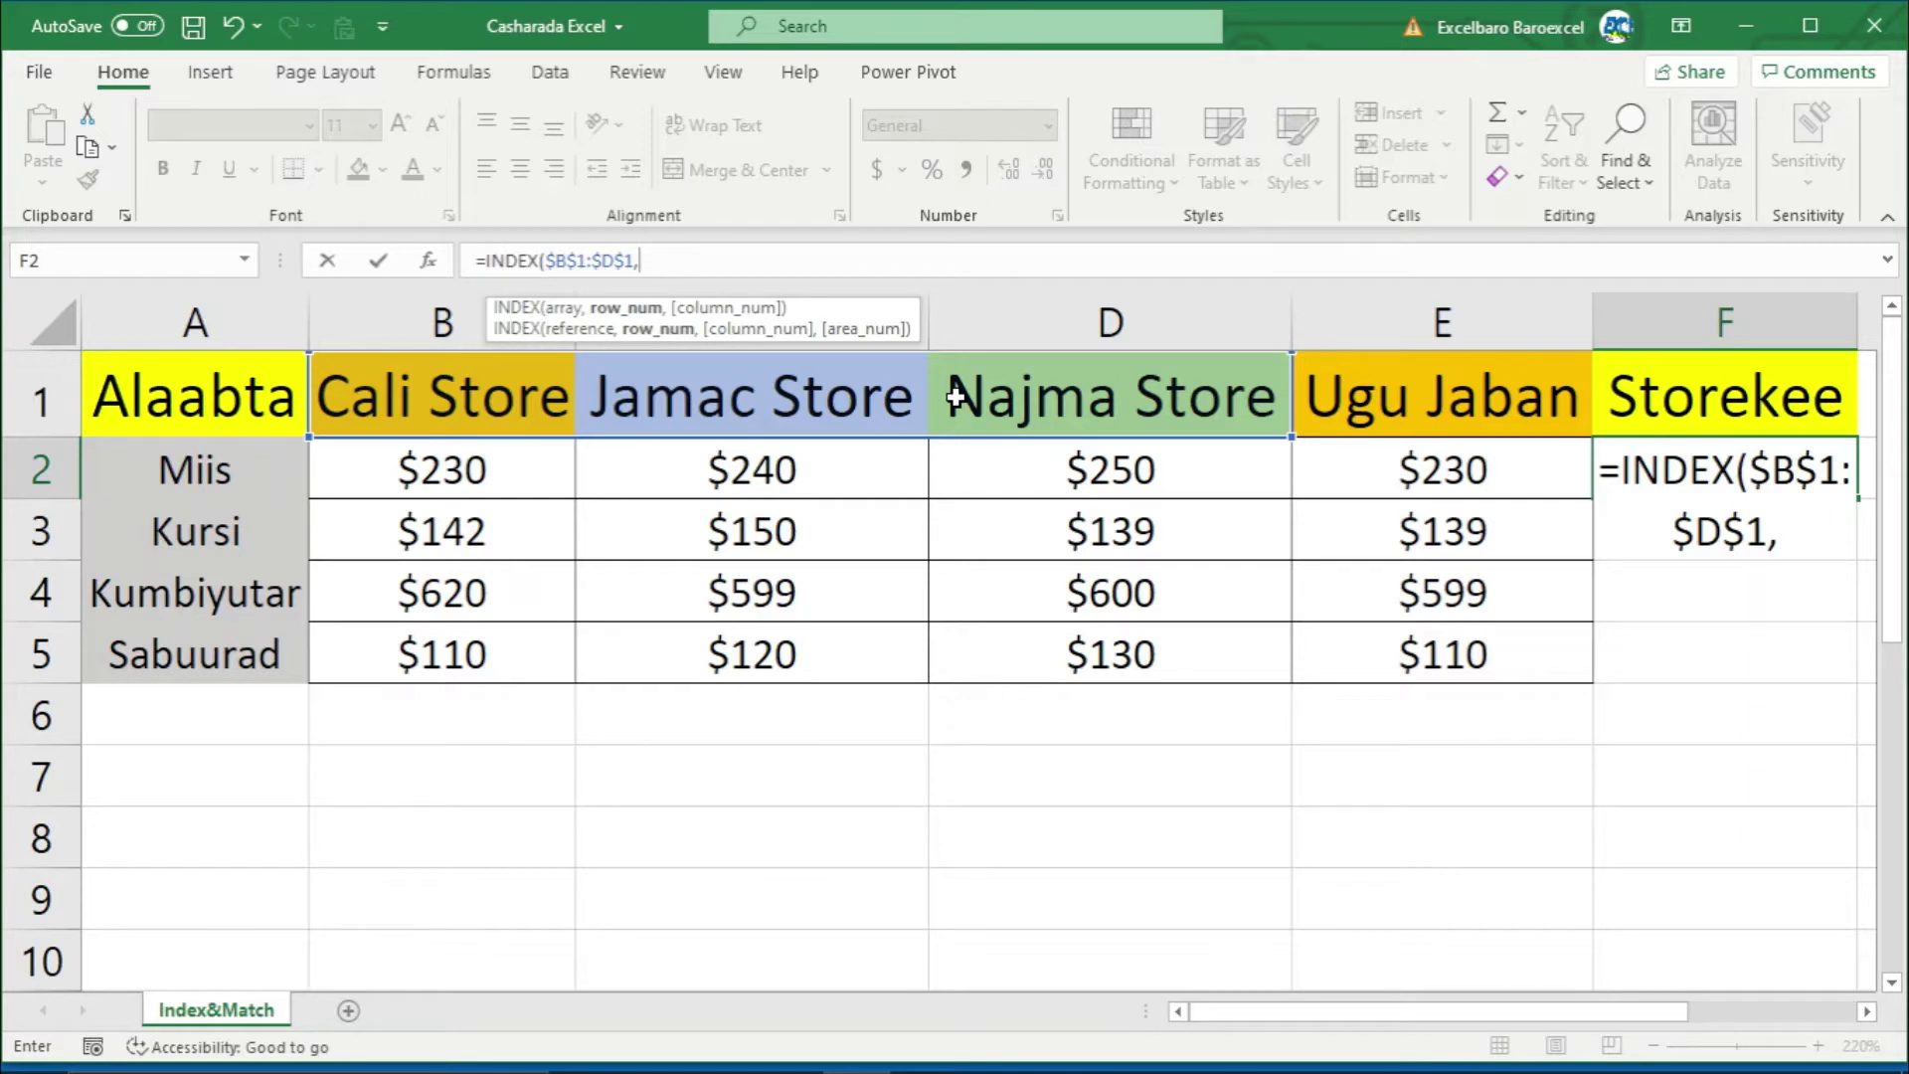
# Step: Complete the INDEX formula in F2 with MATCH(E2,B2:D2,0), looking up the lowest price among the Miis store prices with an exact match
pyautogui.write('mat')
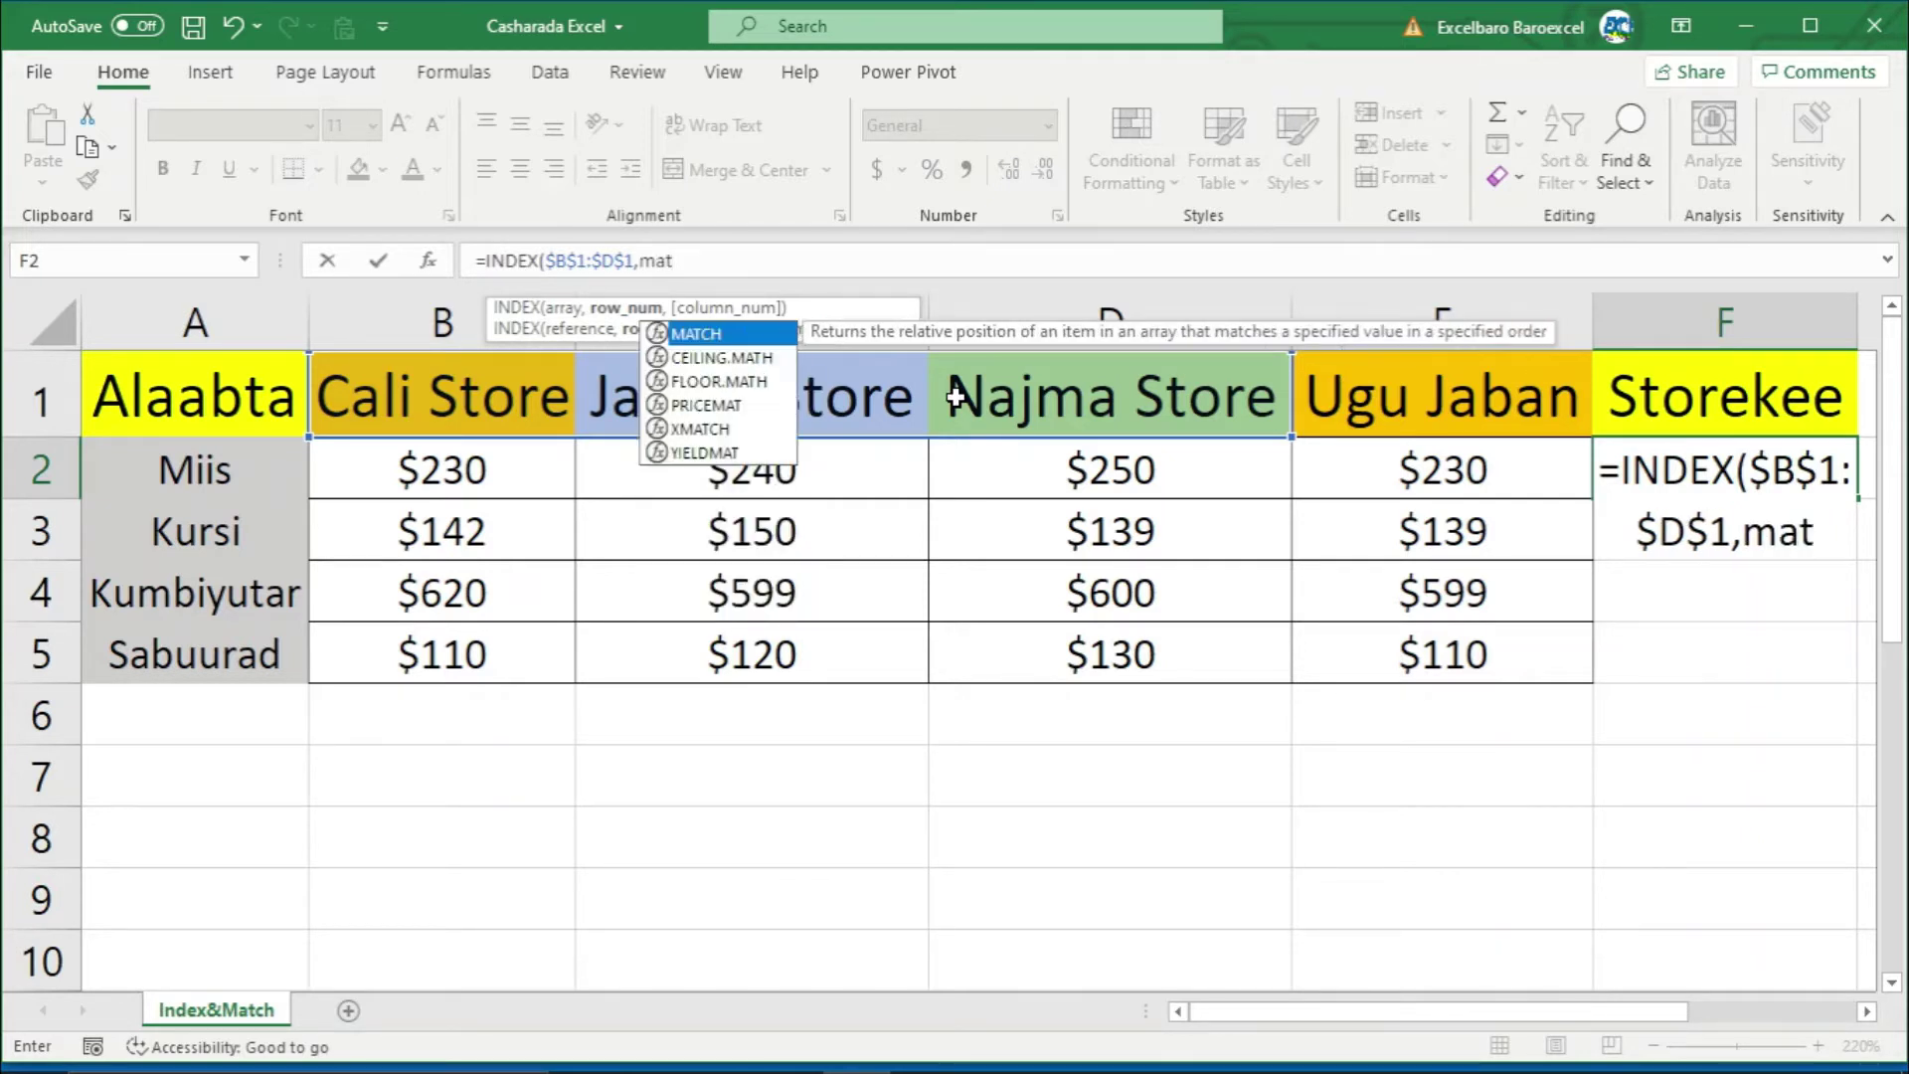
pyautogui.write('ch')
pyautogui.press('Tab')
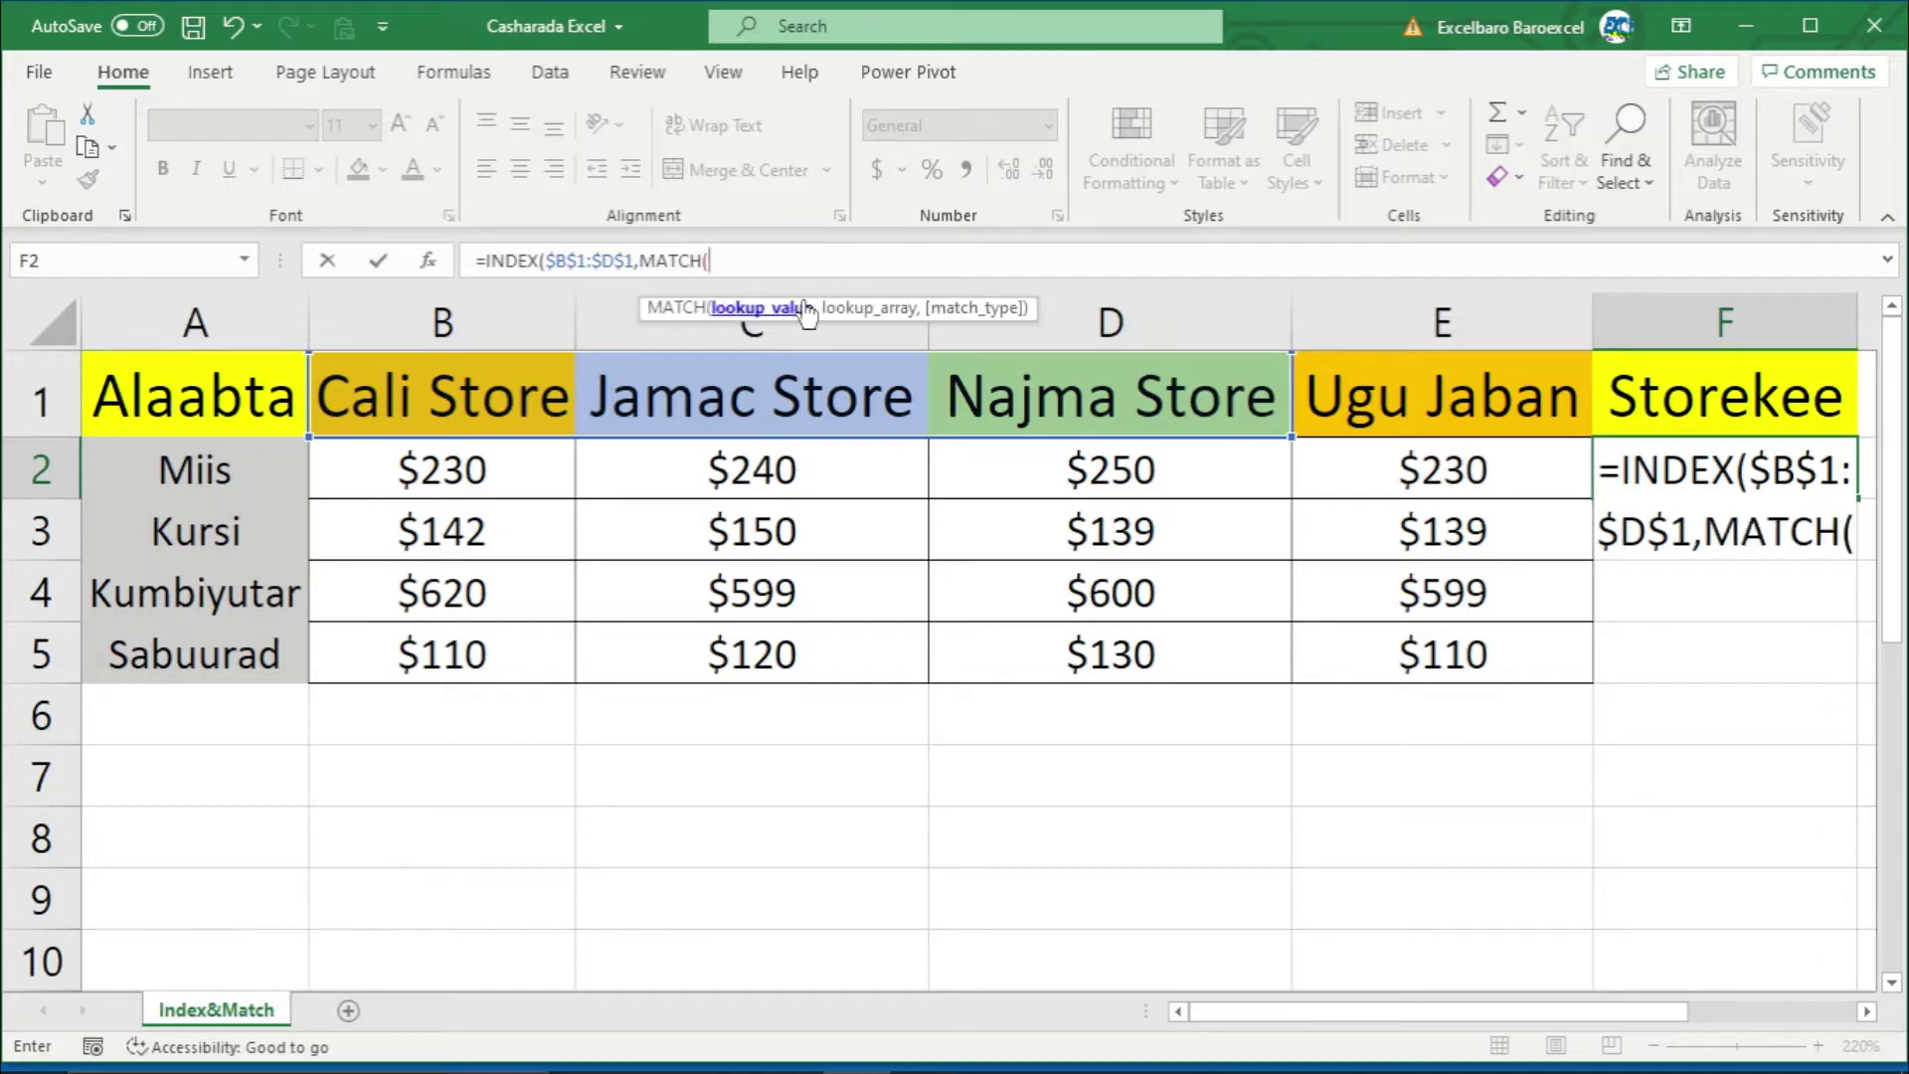
pyautogui.click(1454, 482)
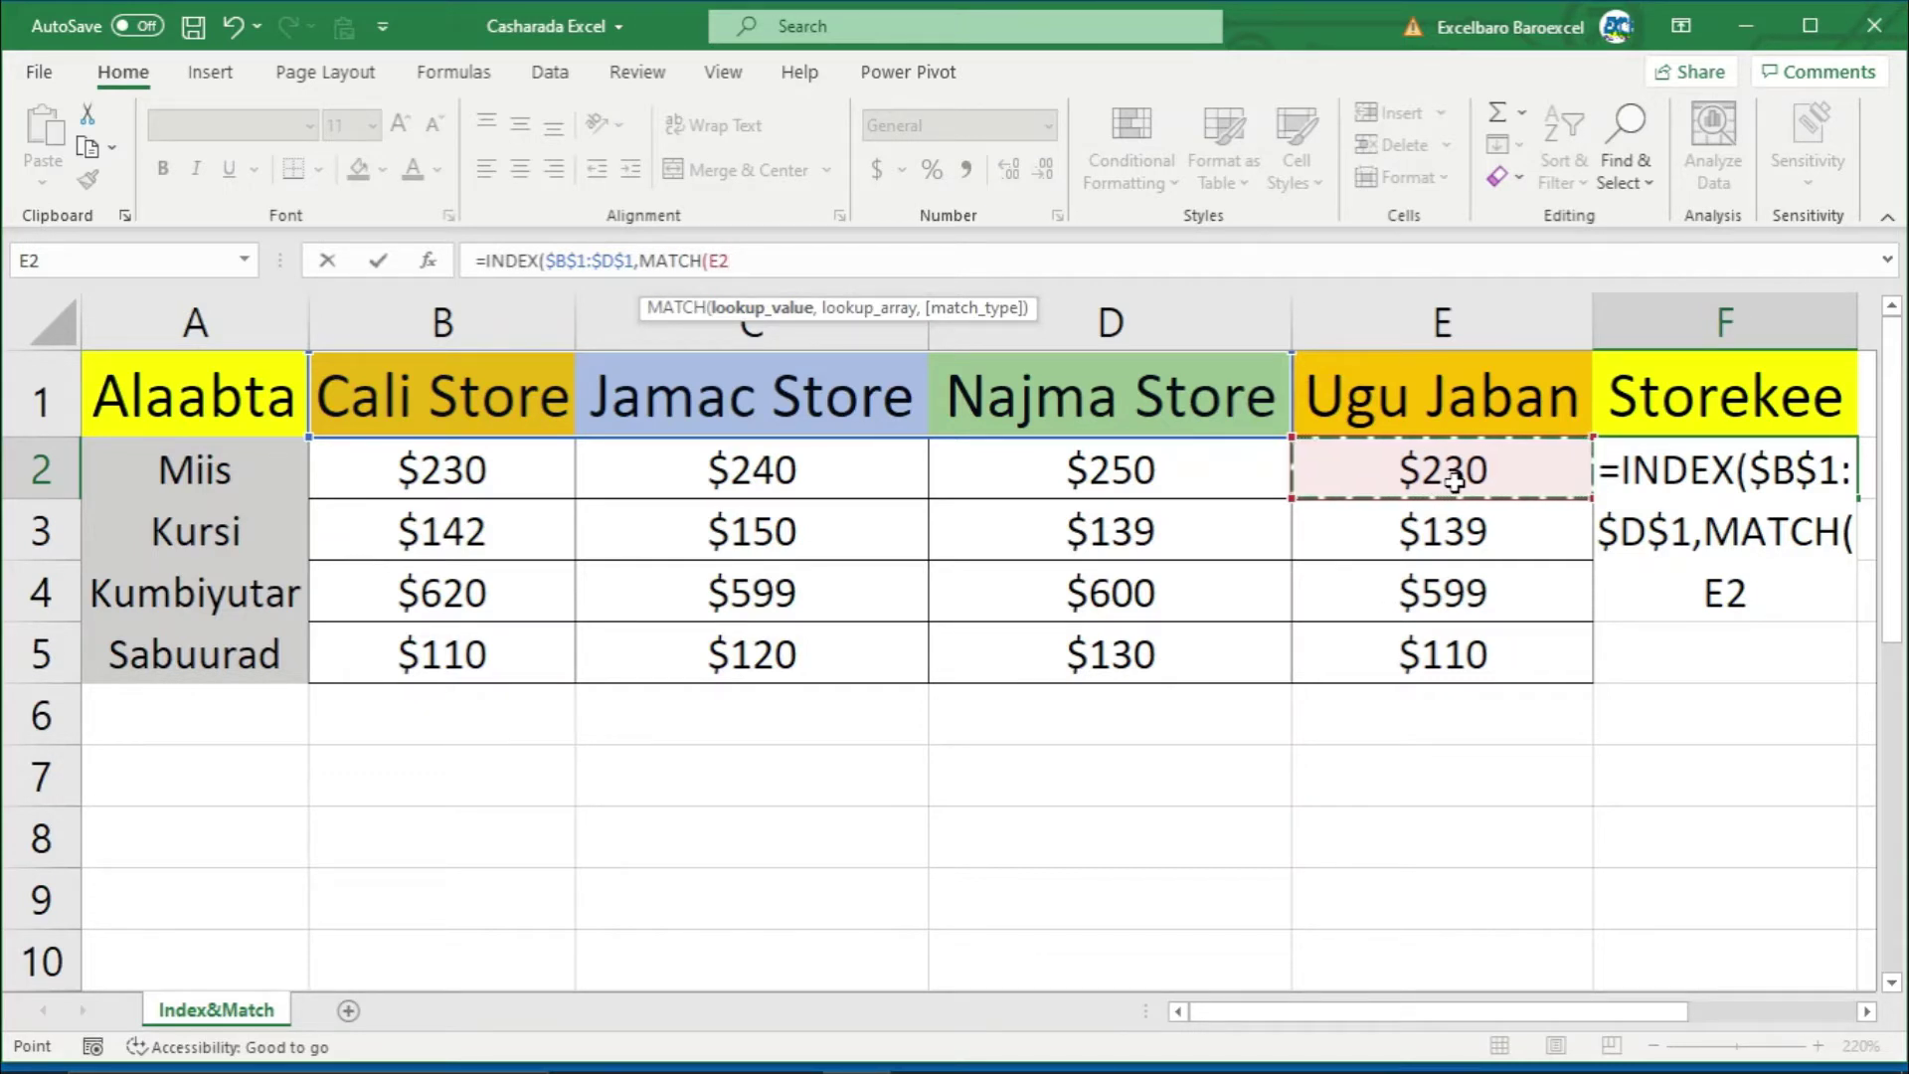
pyautogui.write(',')
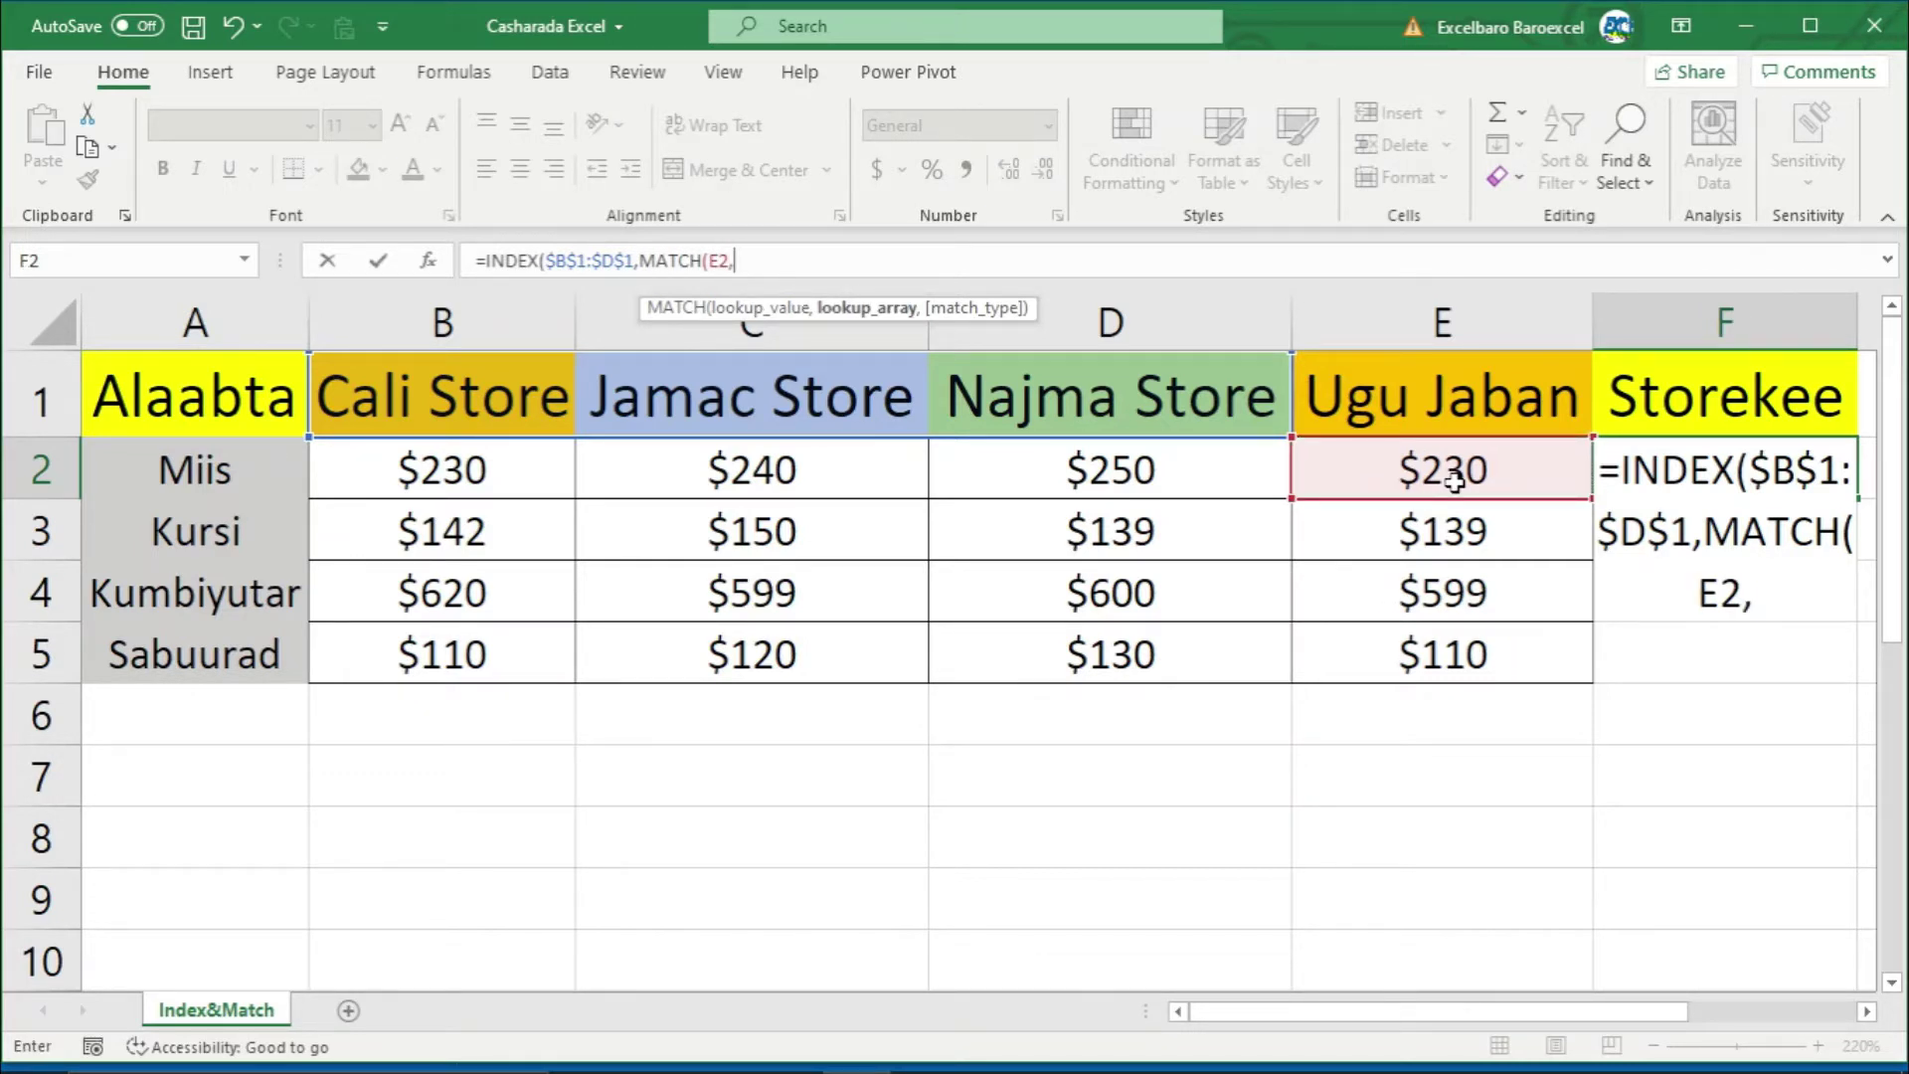
pyautogui.click(465, 470)
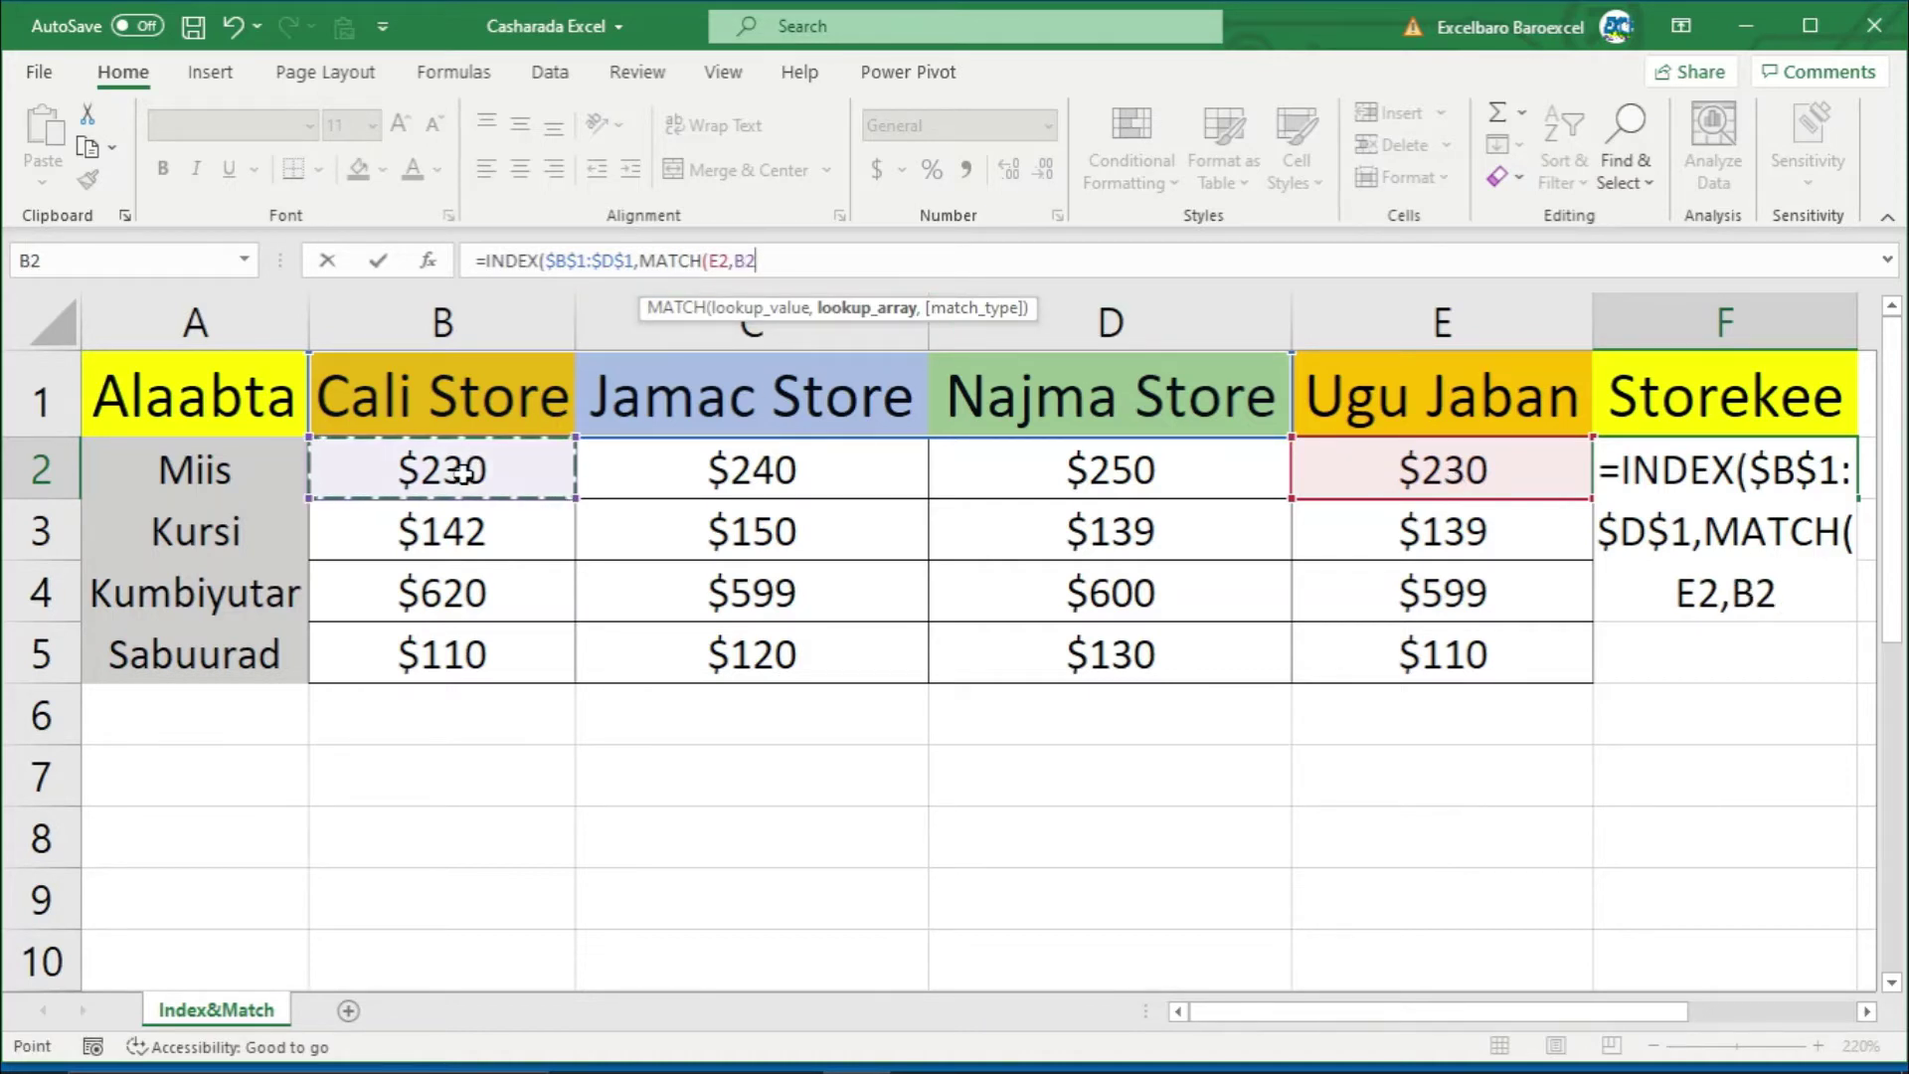
pyautogui.moveTo(464, 471); pyautogui.dragTo(994, 486)
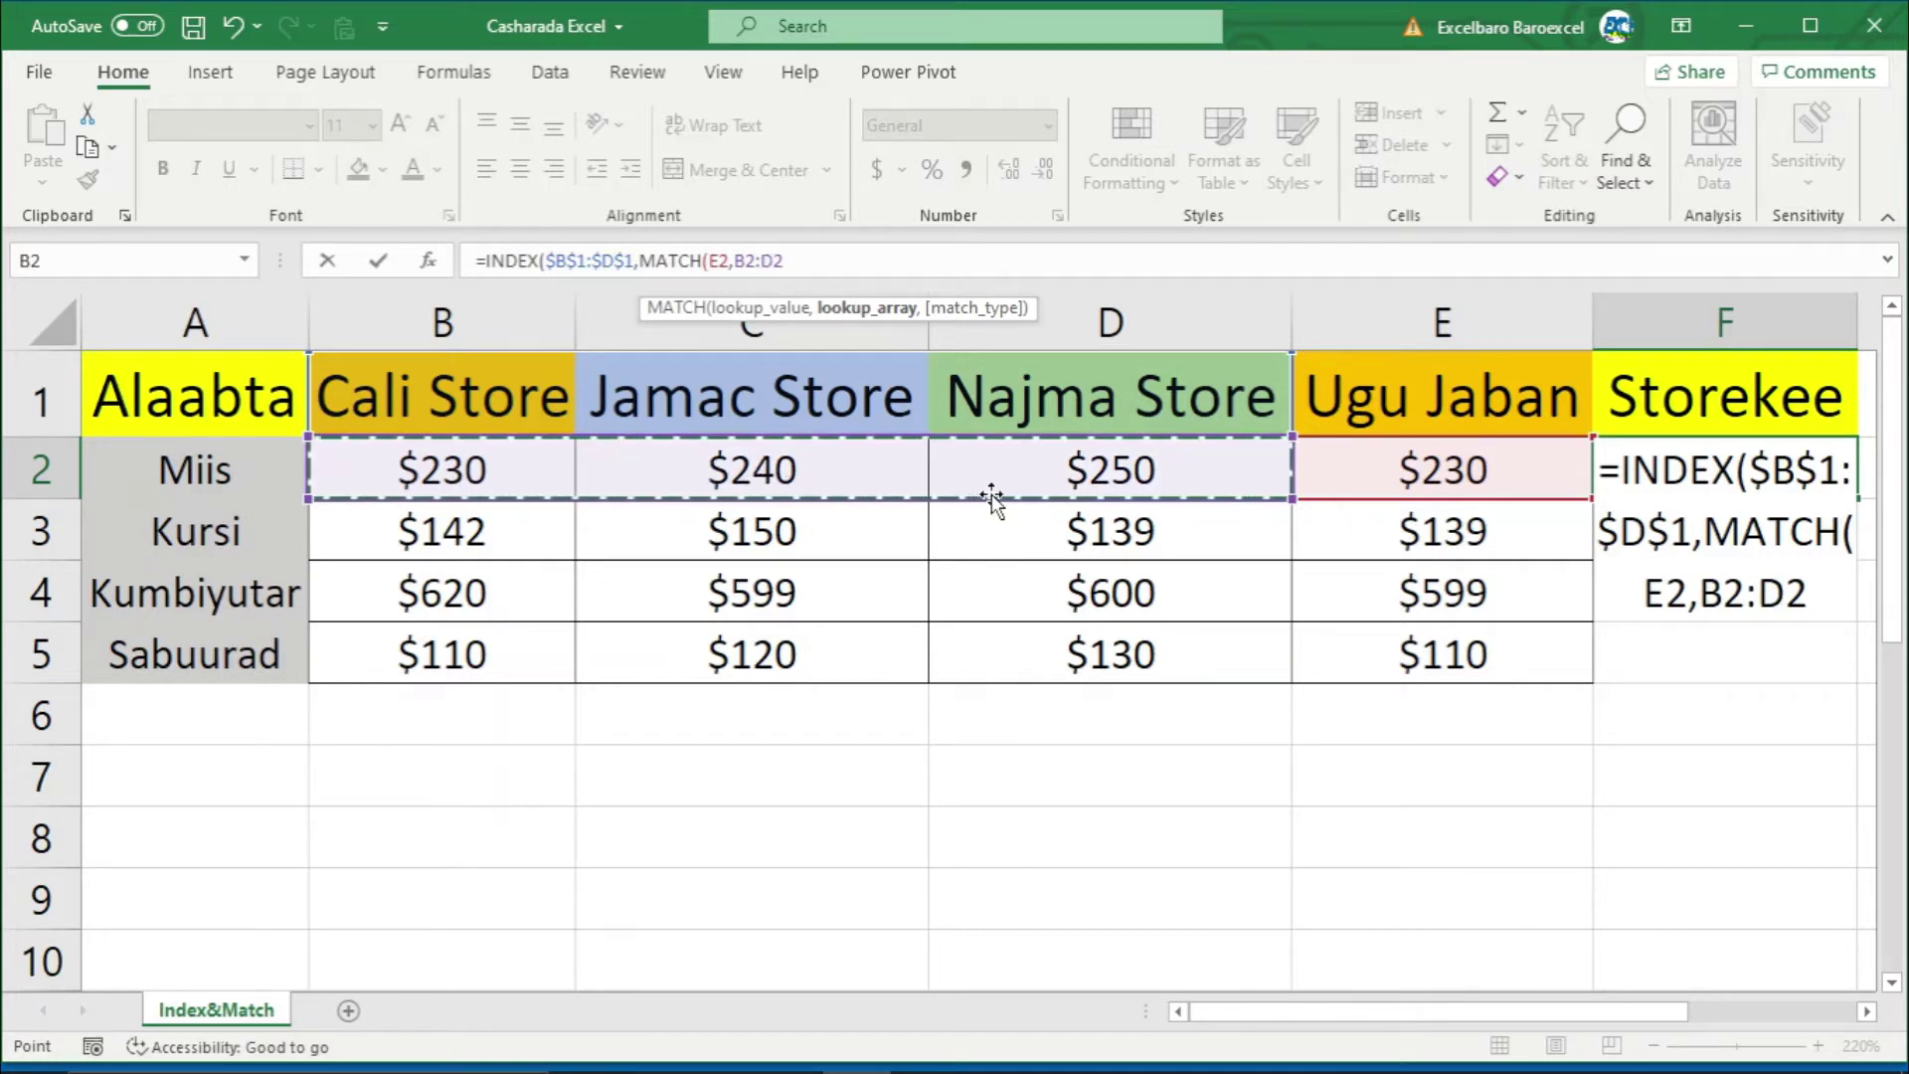
pyautogui.write(',')
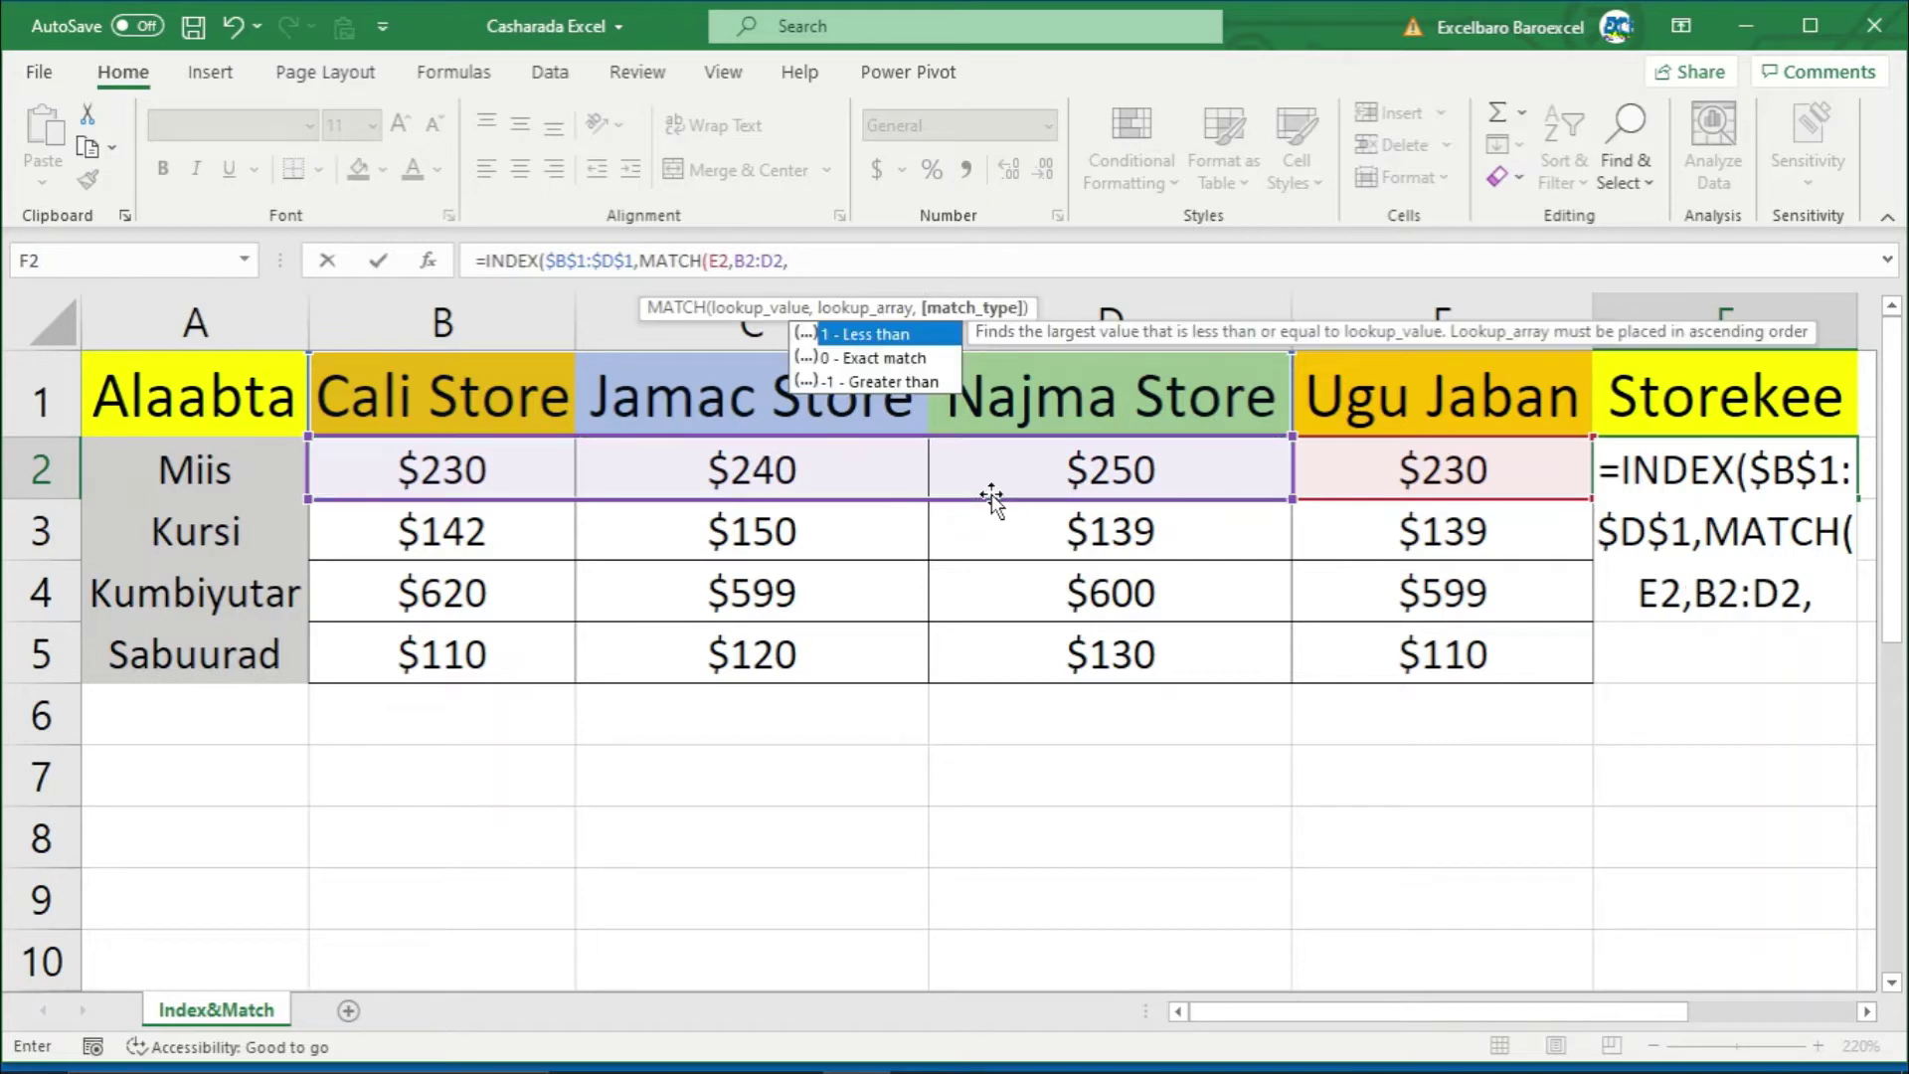
pyautogui.doubleClick(884, 358)
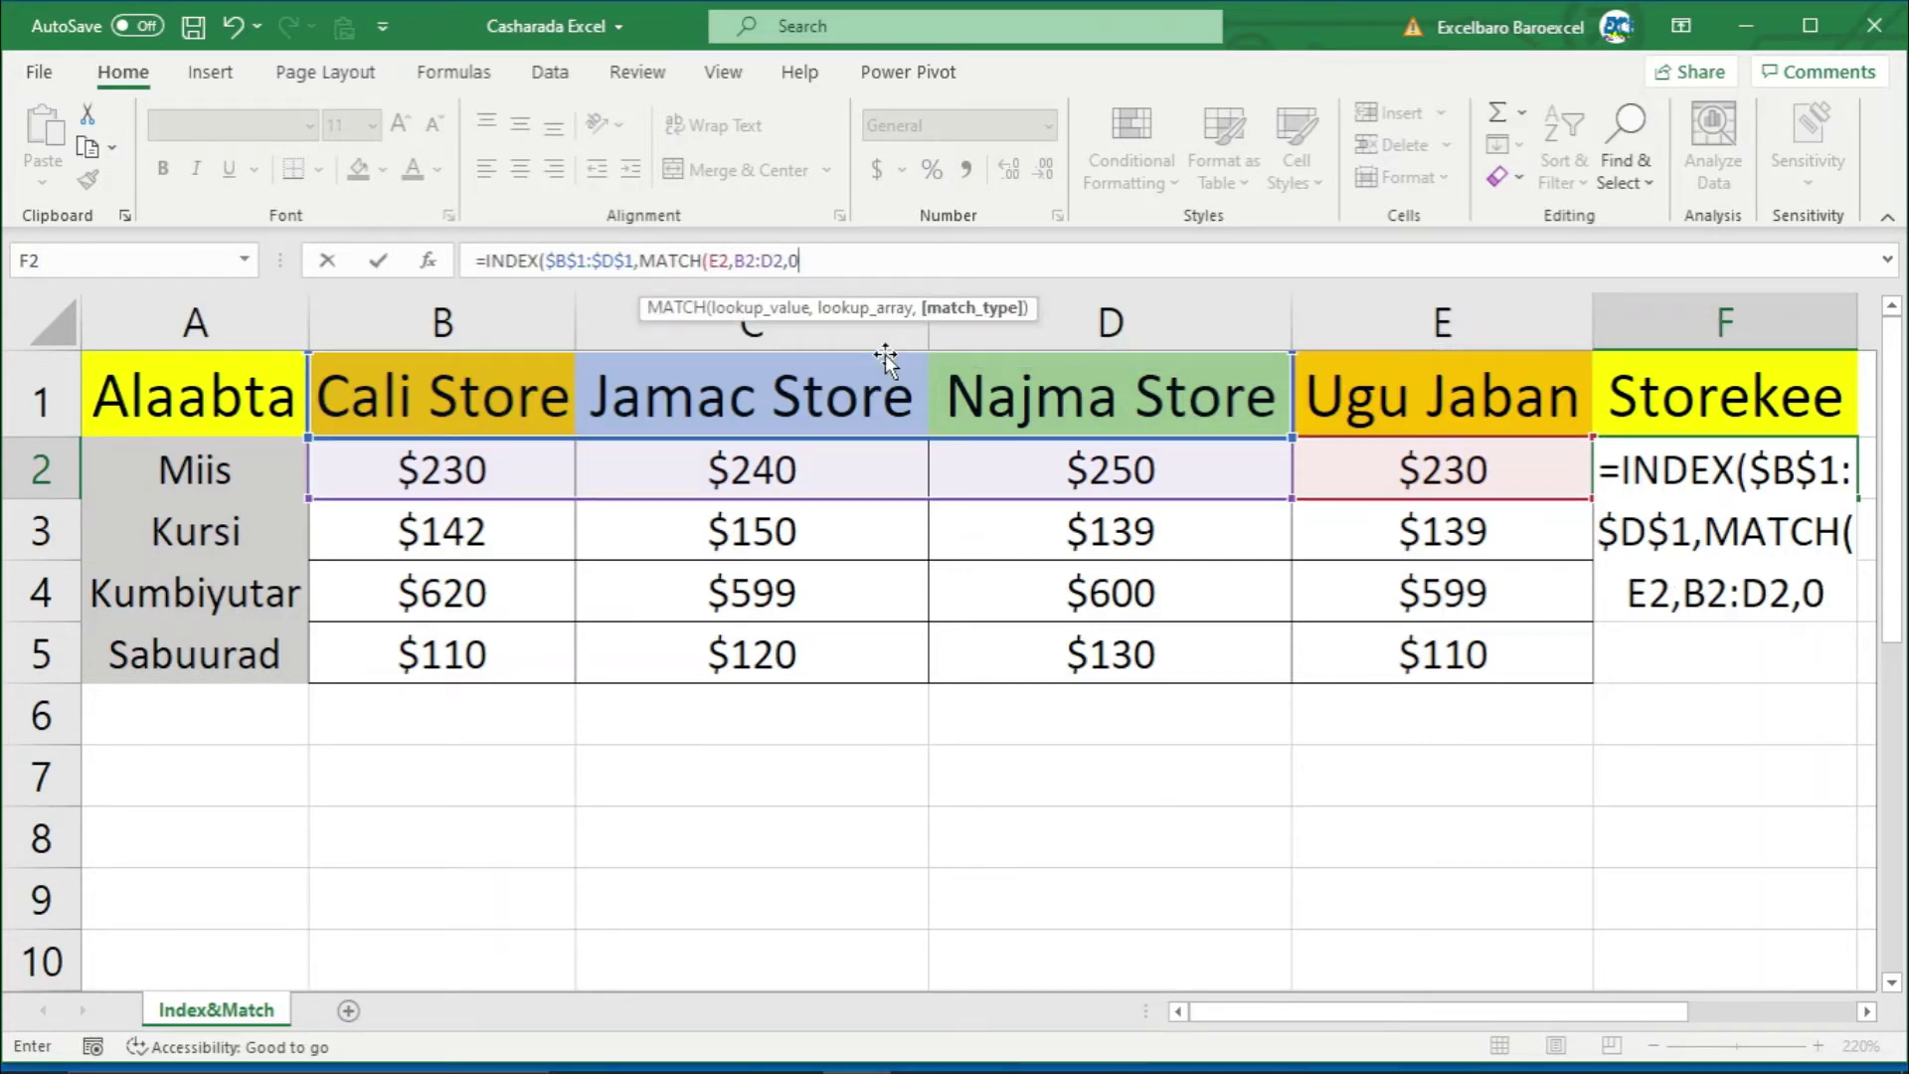
pyautogui.write('))')
pyautogui.press('Return')
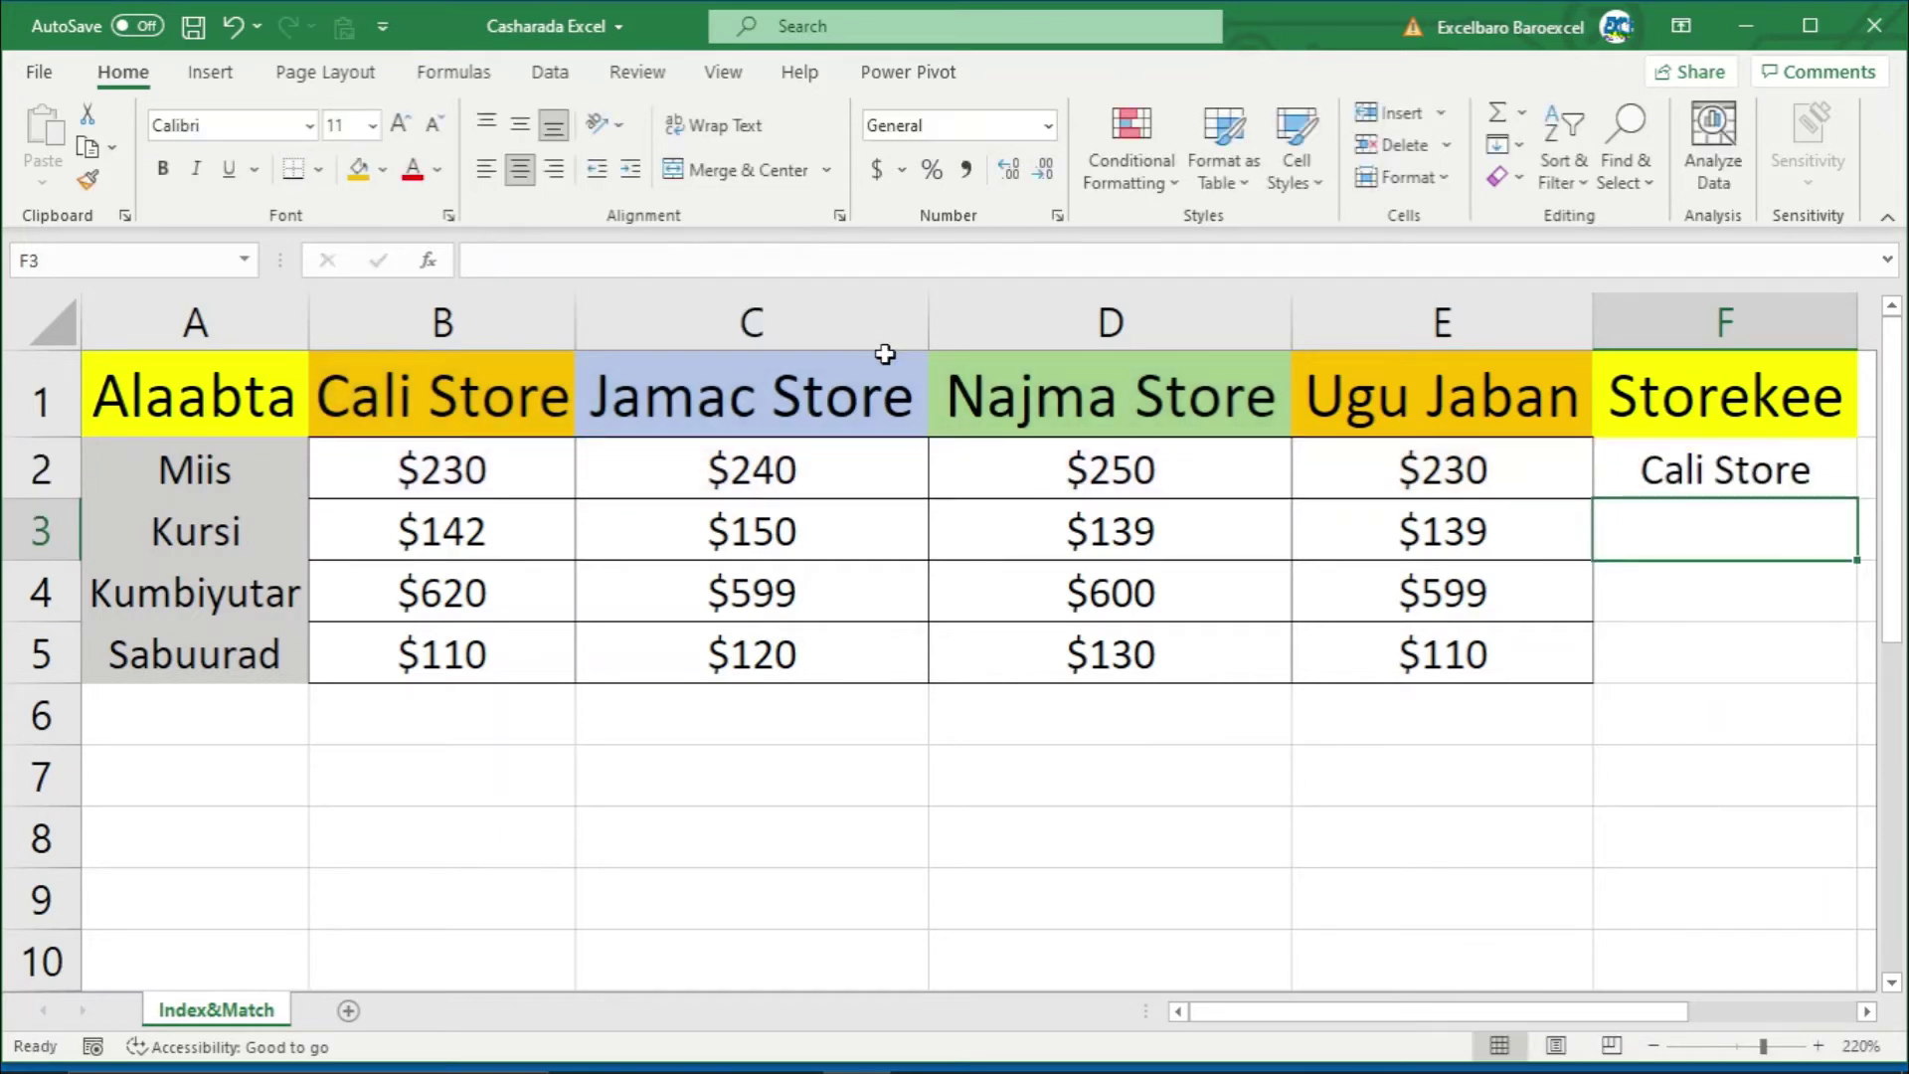
# Step: Check the store name in F2 against the Miis prices, and copy the INDEX/MATCH formula down through F5
pyautogui.click(1680, 463)
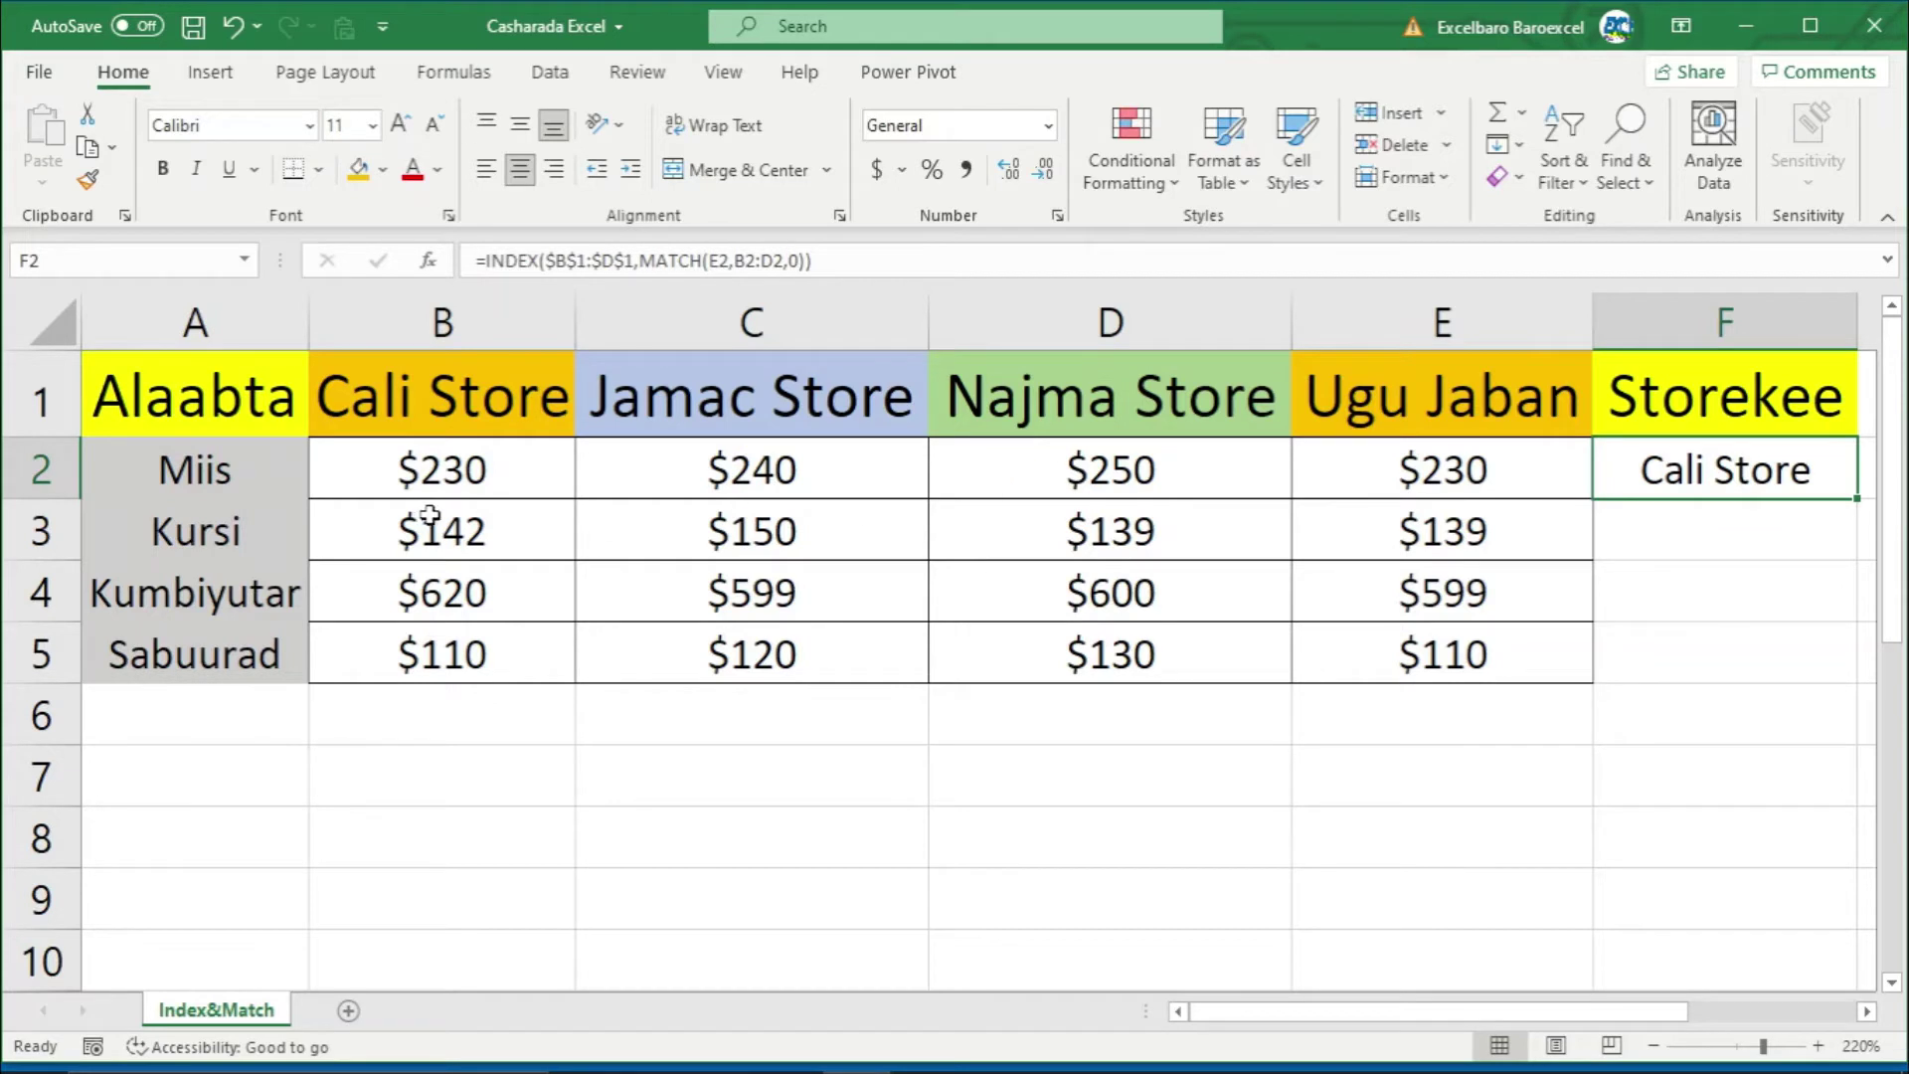
pyautogui.click(447, 473)
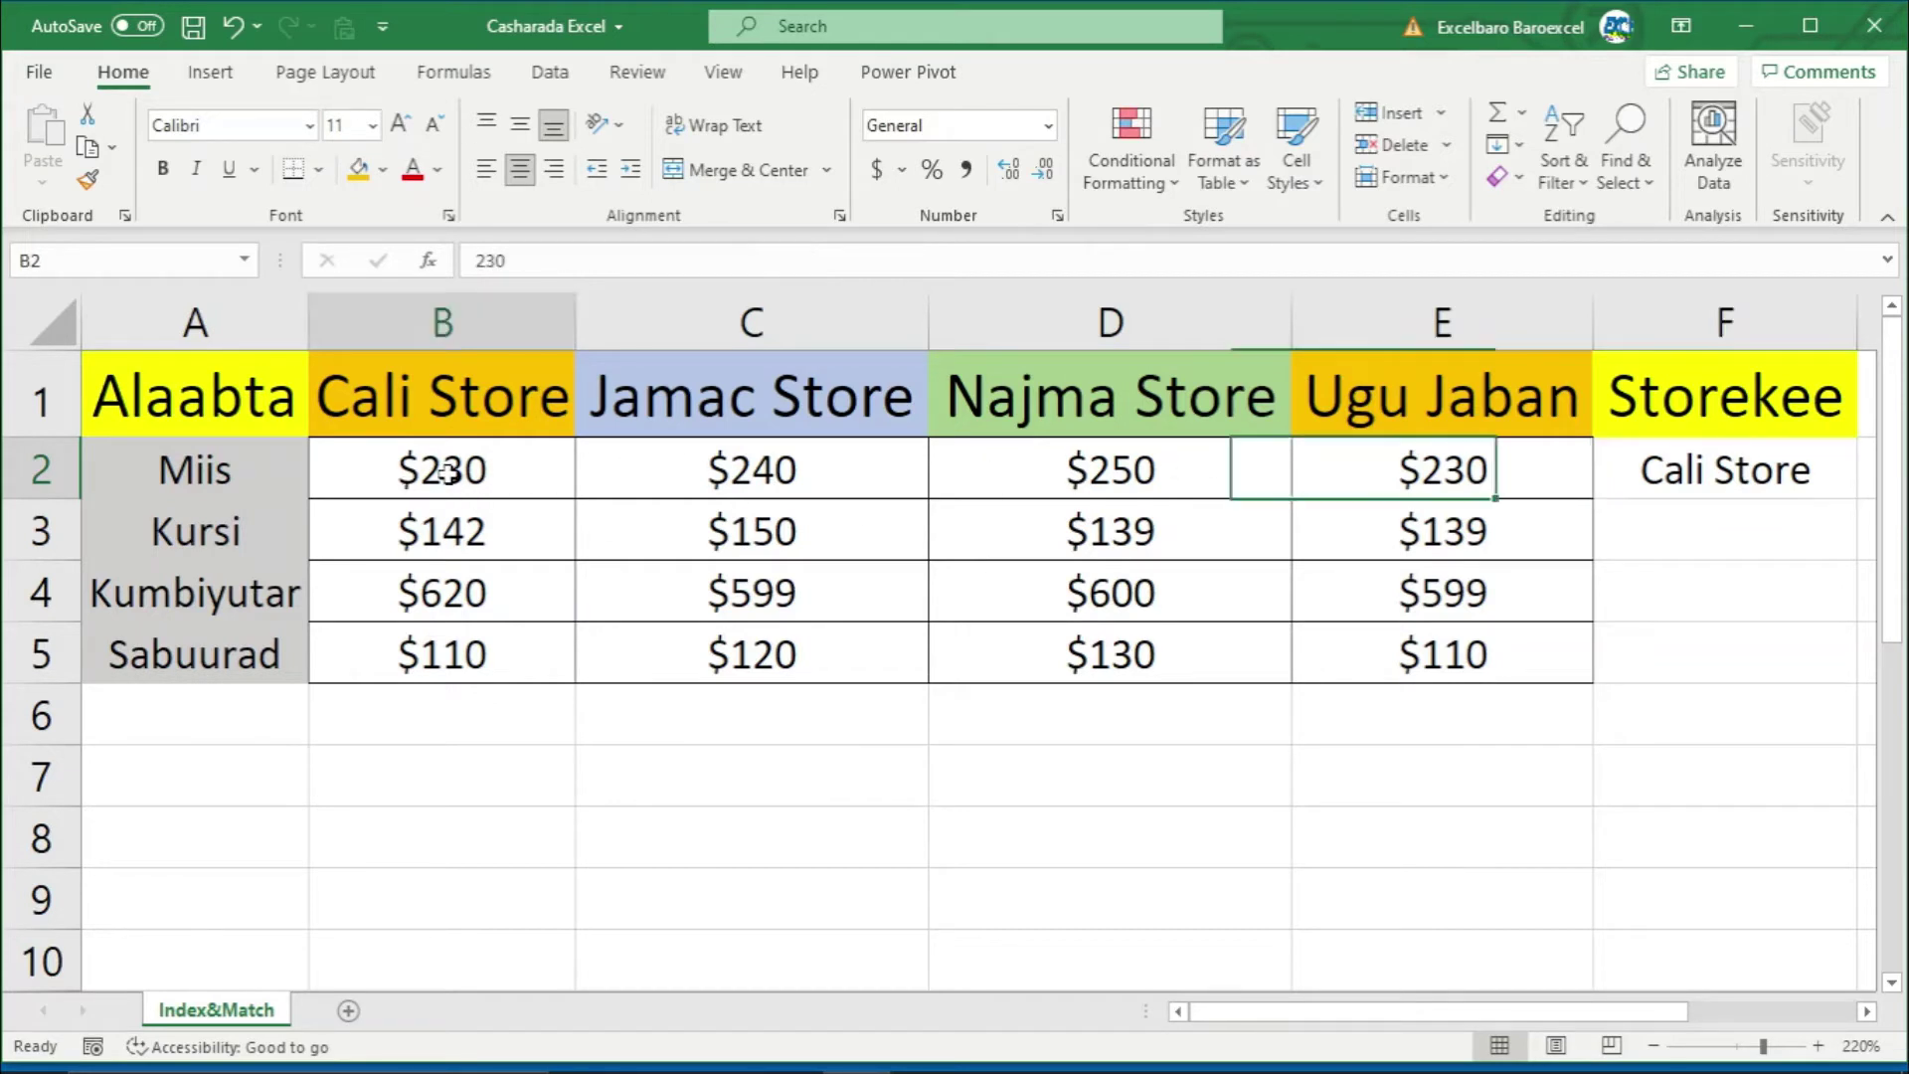
pyautogui.click(1786, 475)
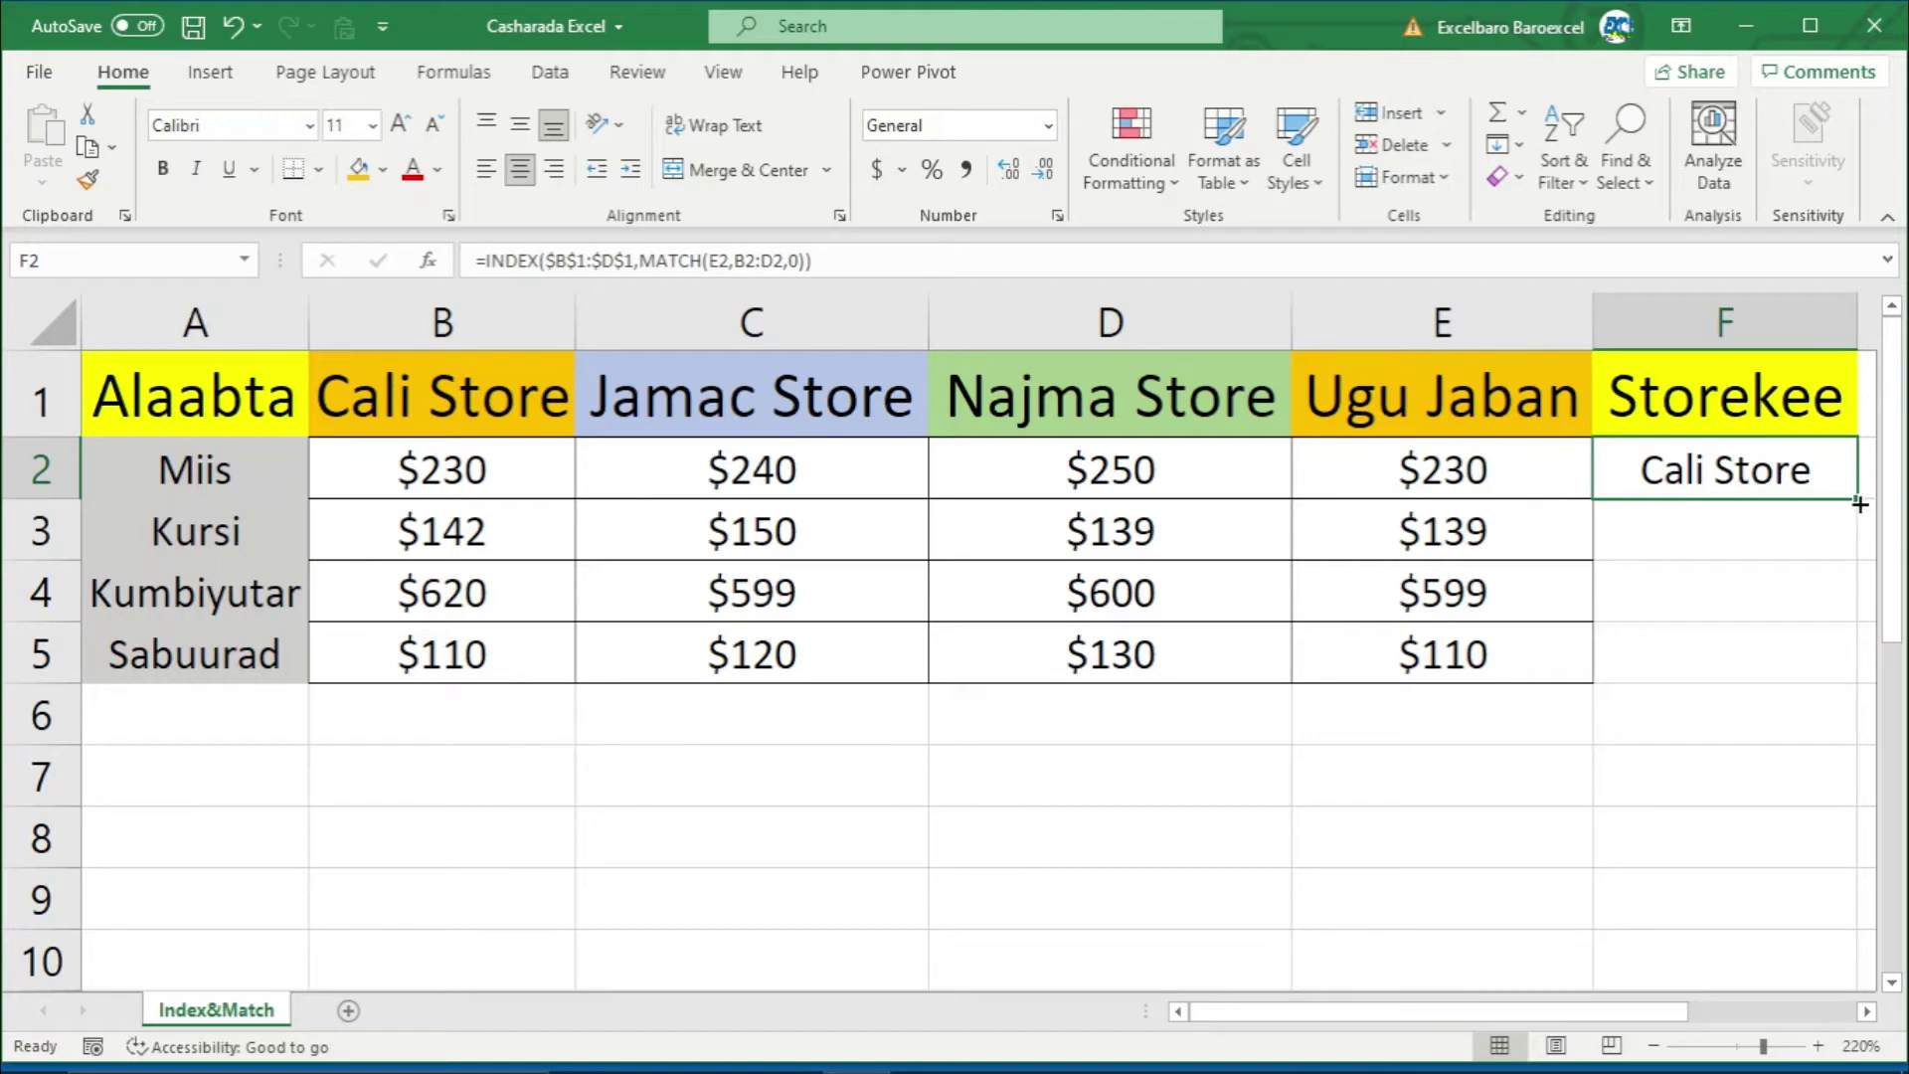
pyautogui.doubleClick(1858, 500)
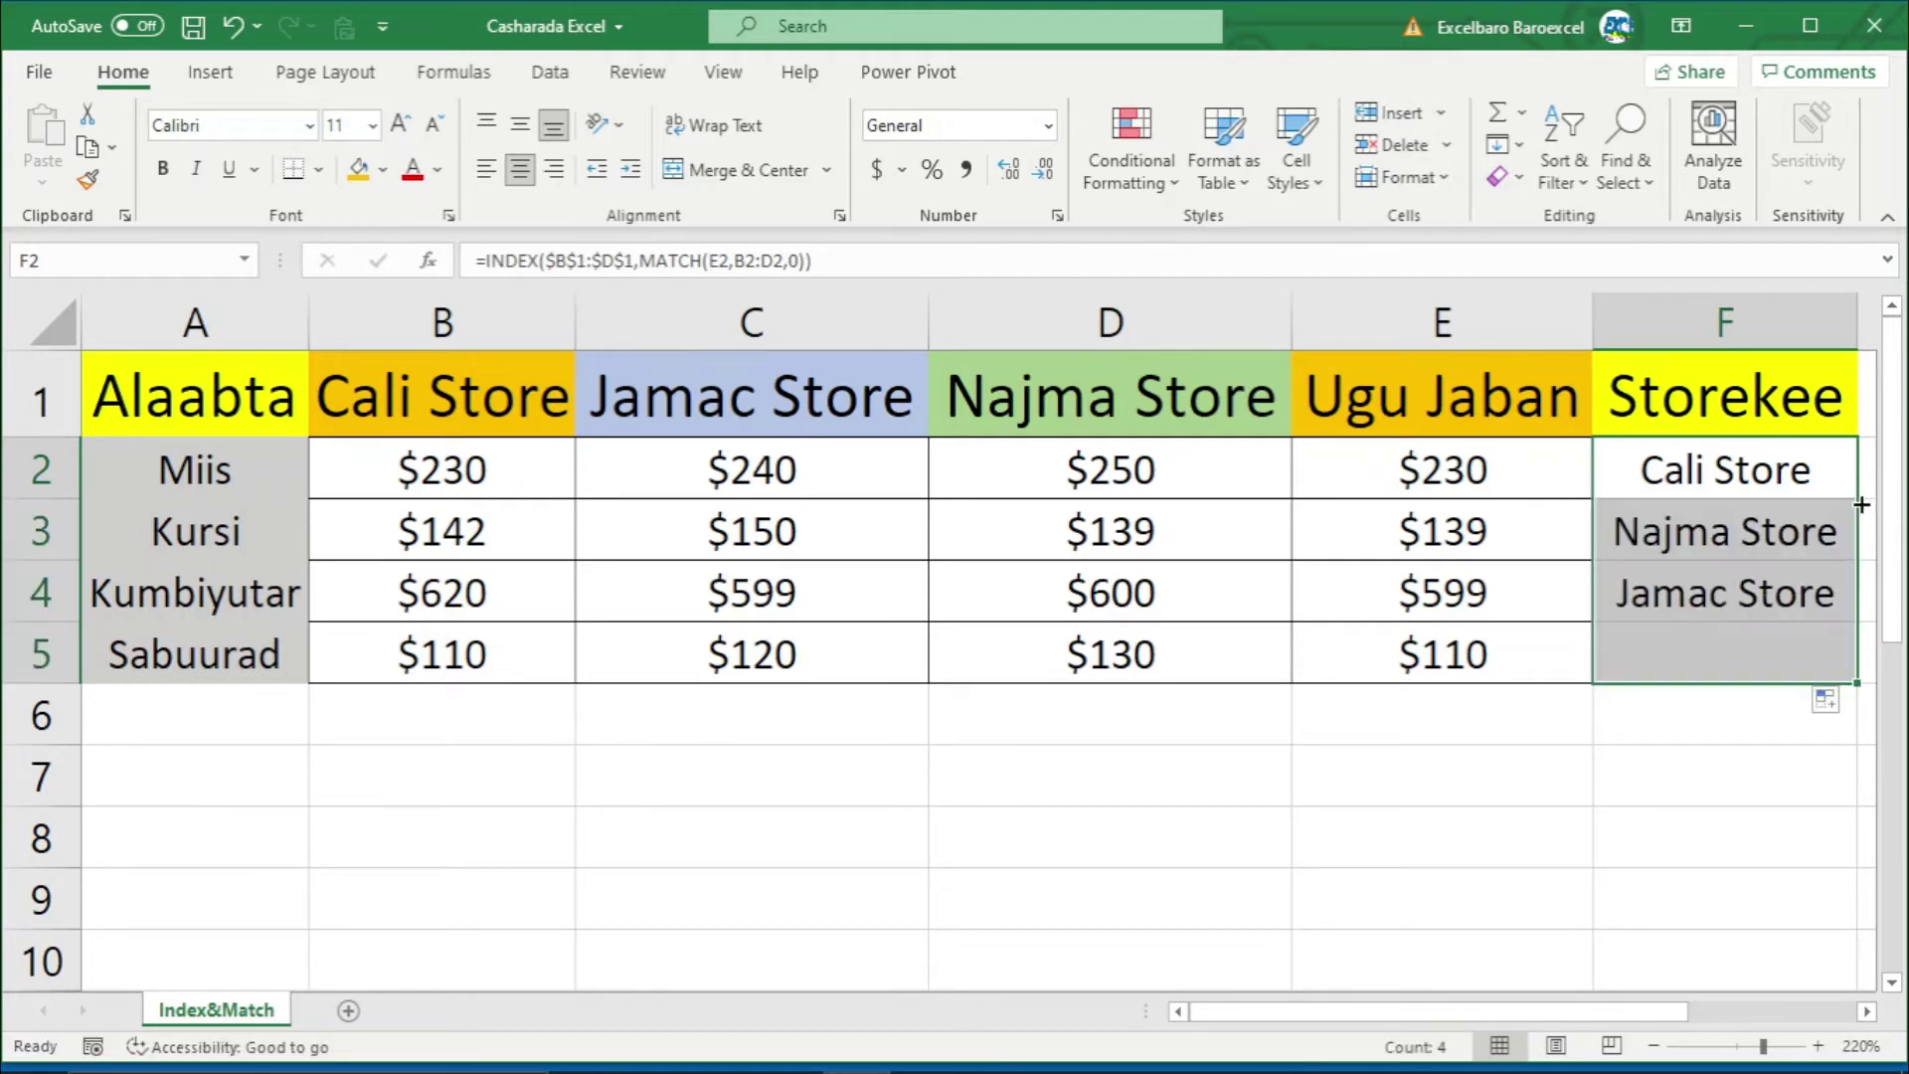
pyautogui.click(1783, 740)
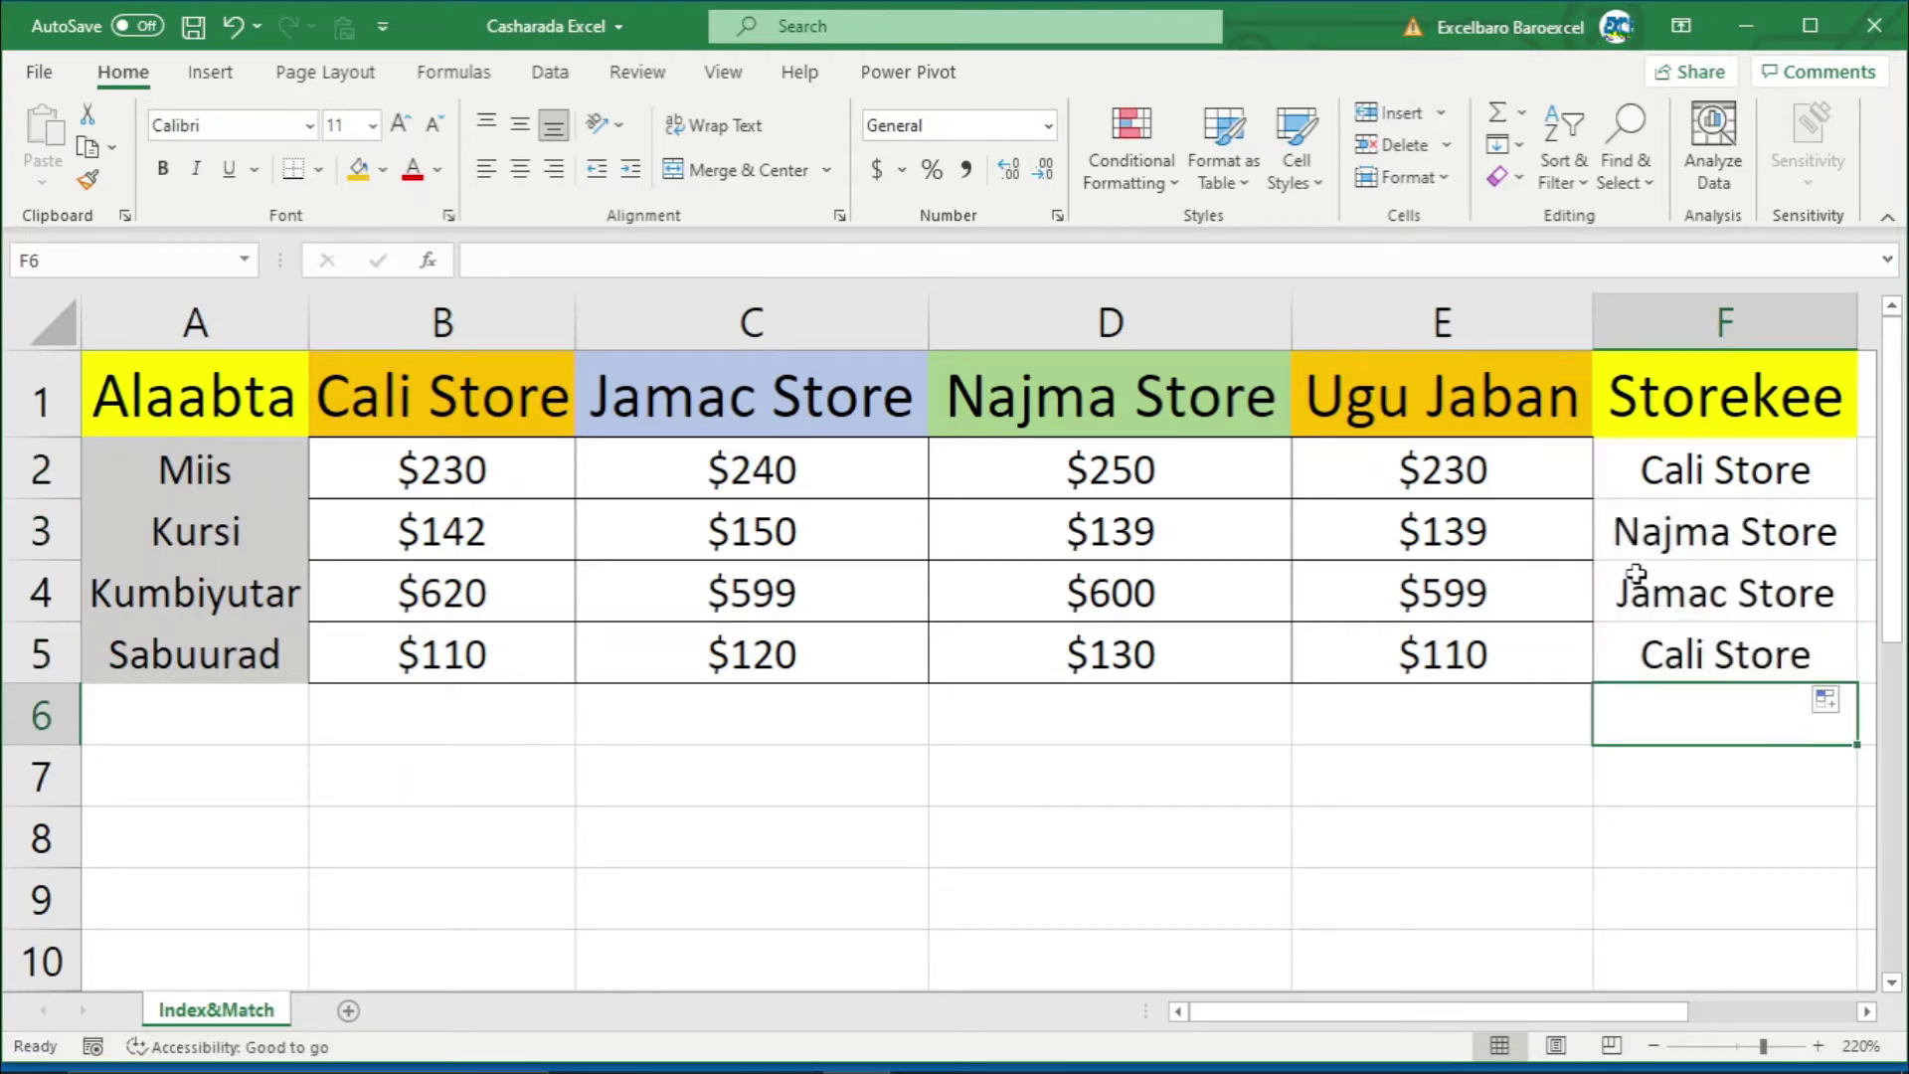
# Step: Examine the copied formulas and store names in F3, F4 and F5 for Kursi, Kumbiyutar and Sabuurad
pyautogui.click(1702, 547)
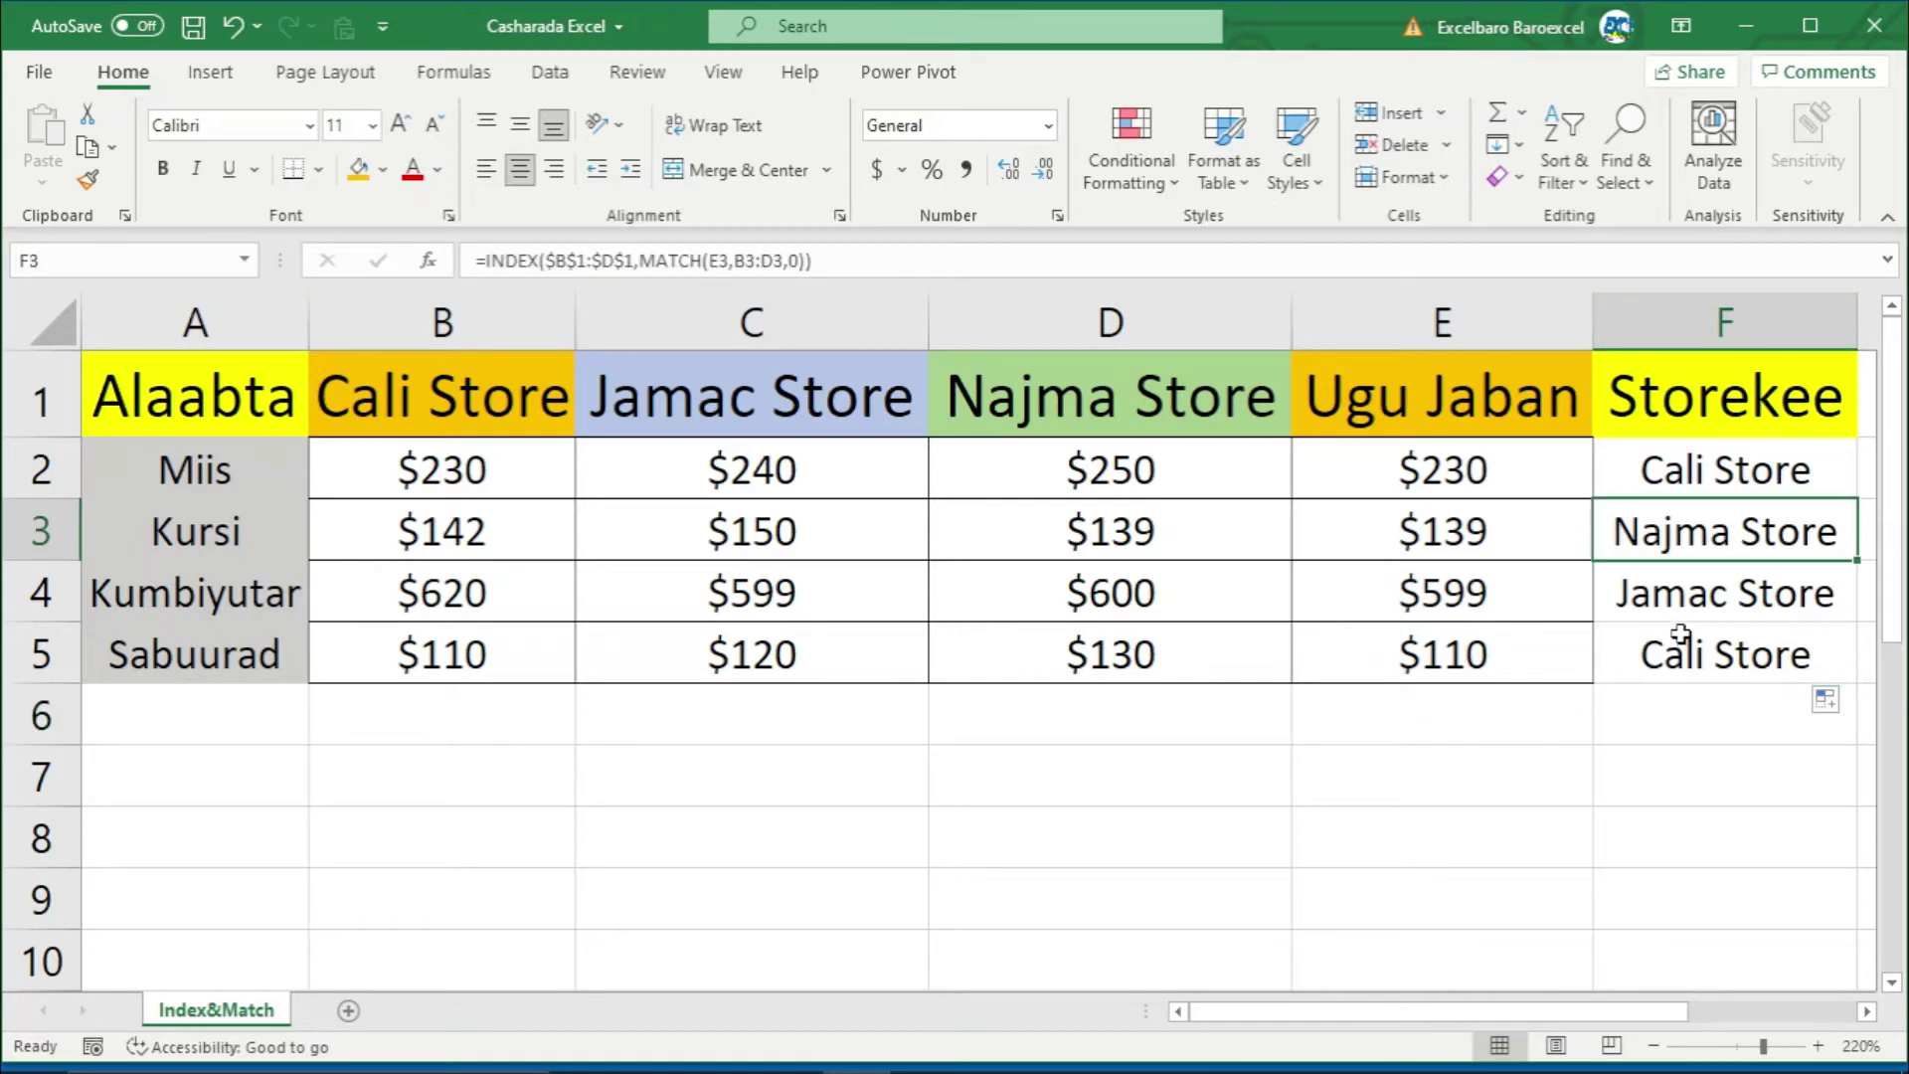
pyautogui.click(1757, 594)
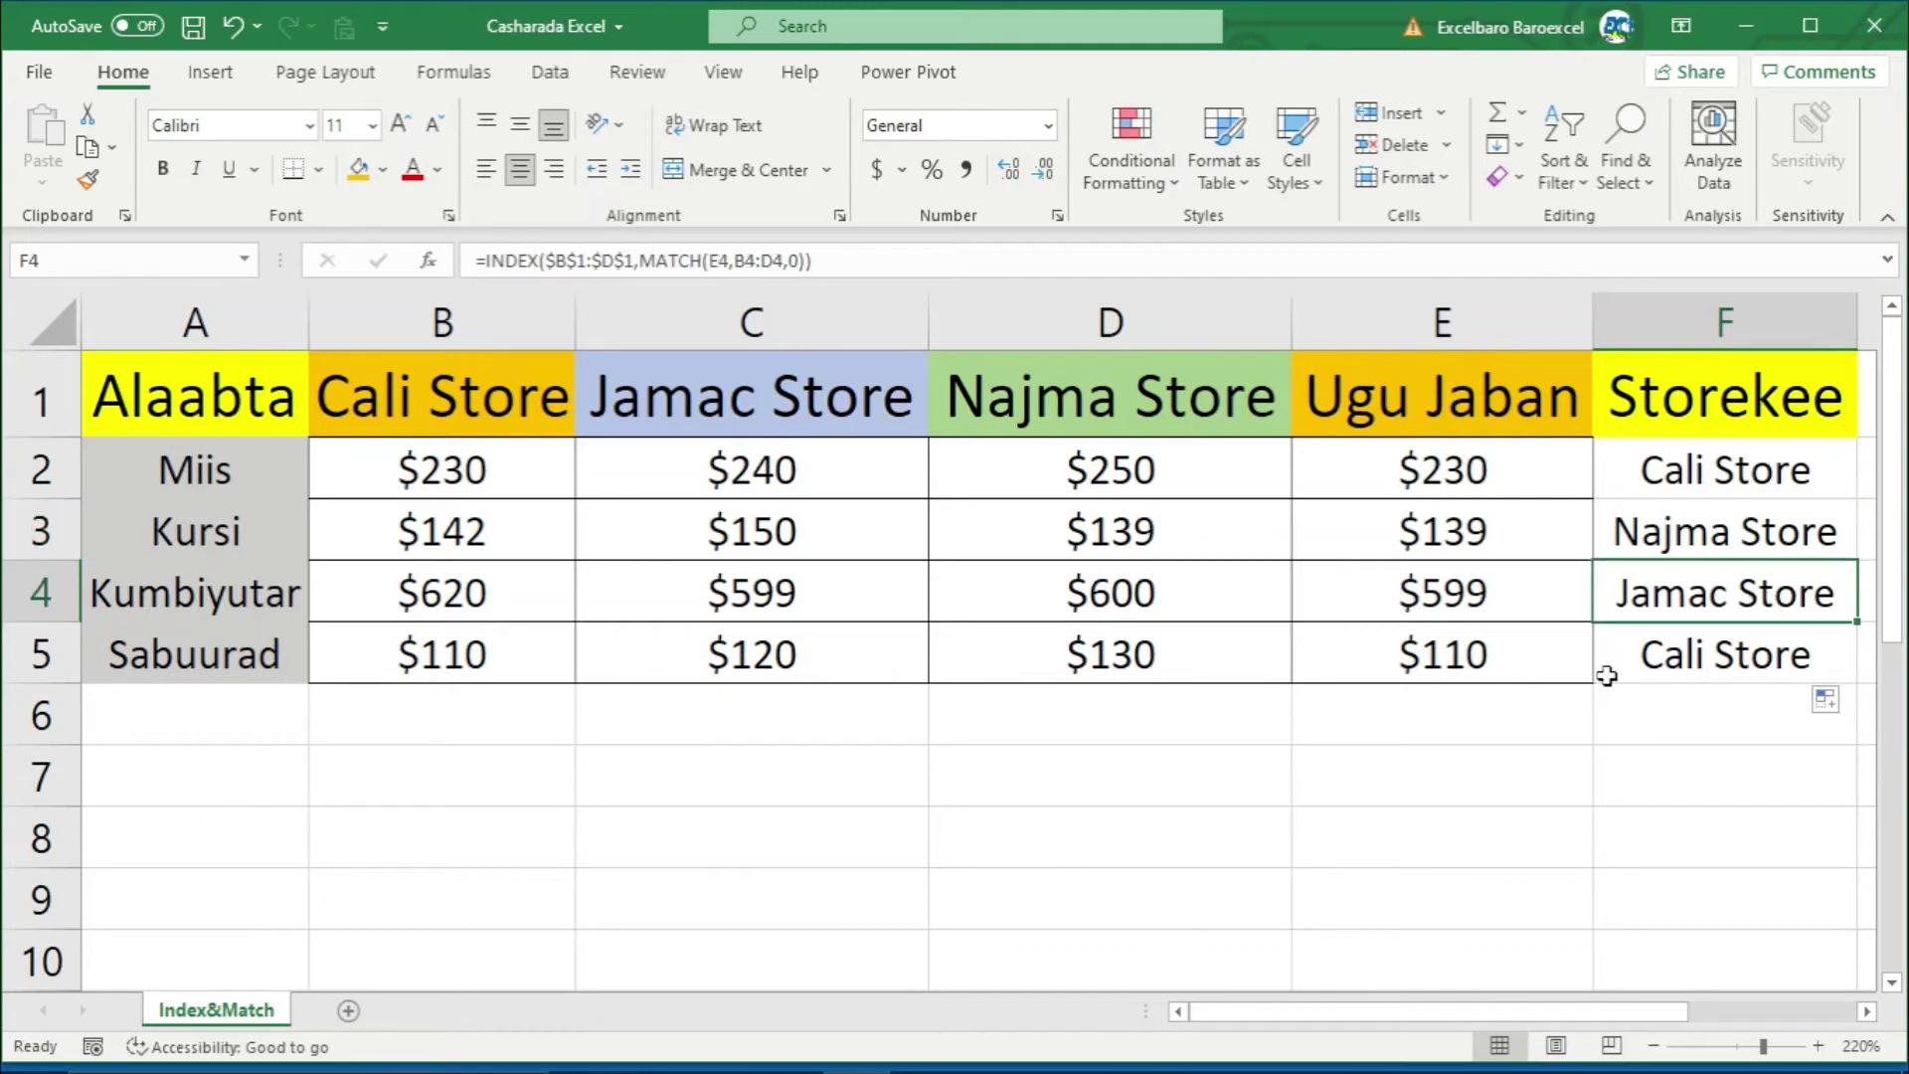
pyautogui.click(1707, 660)
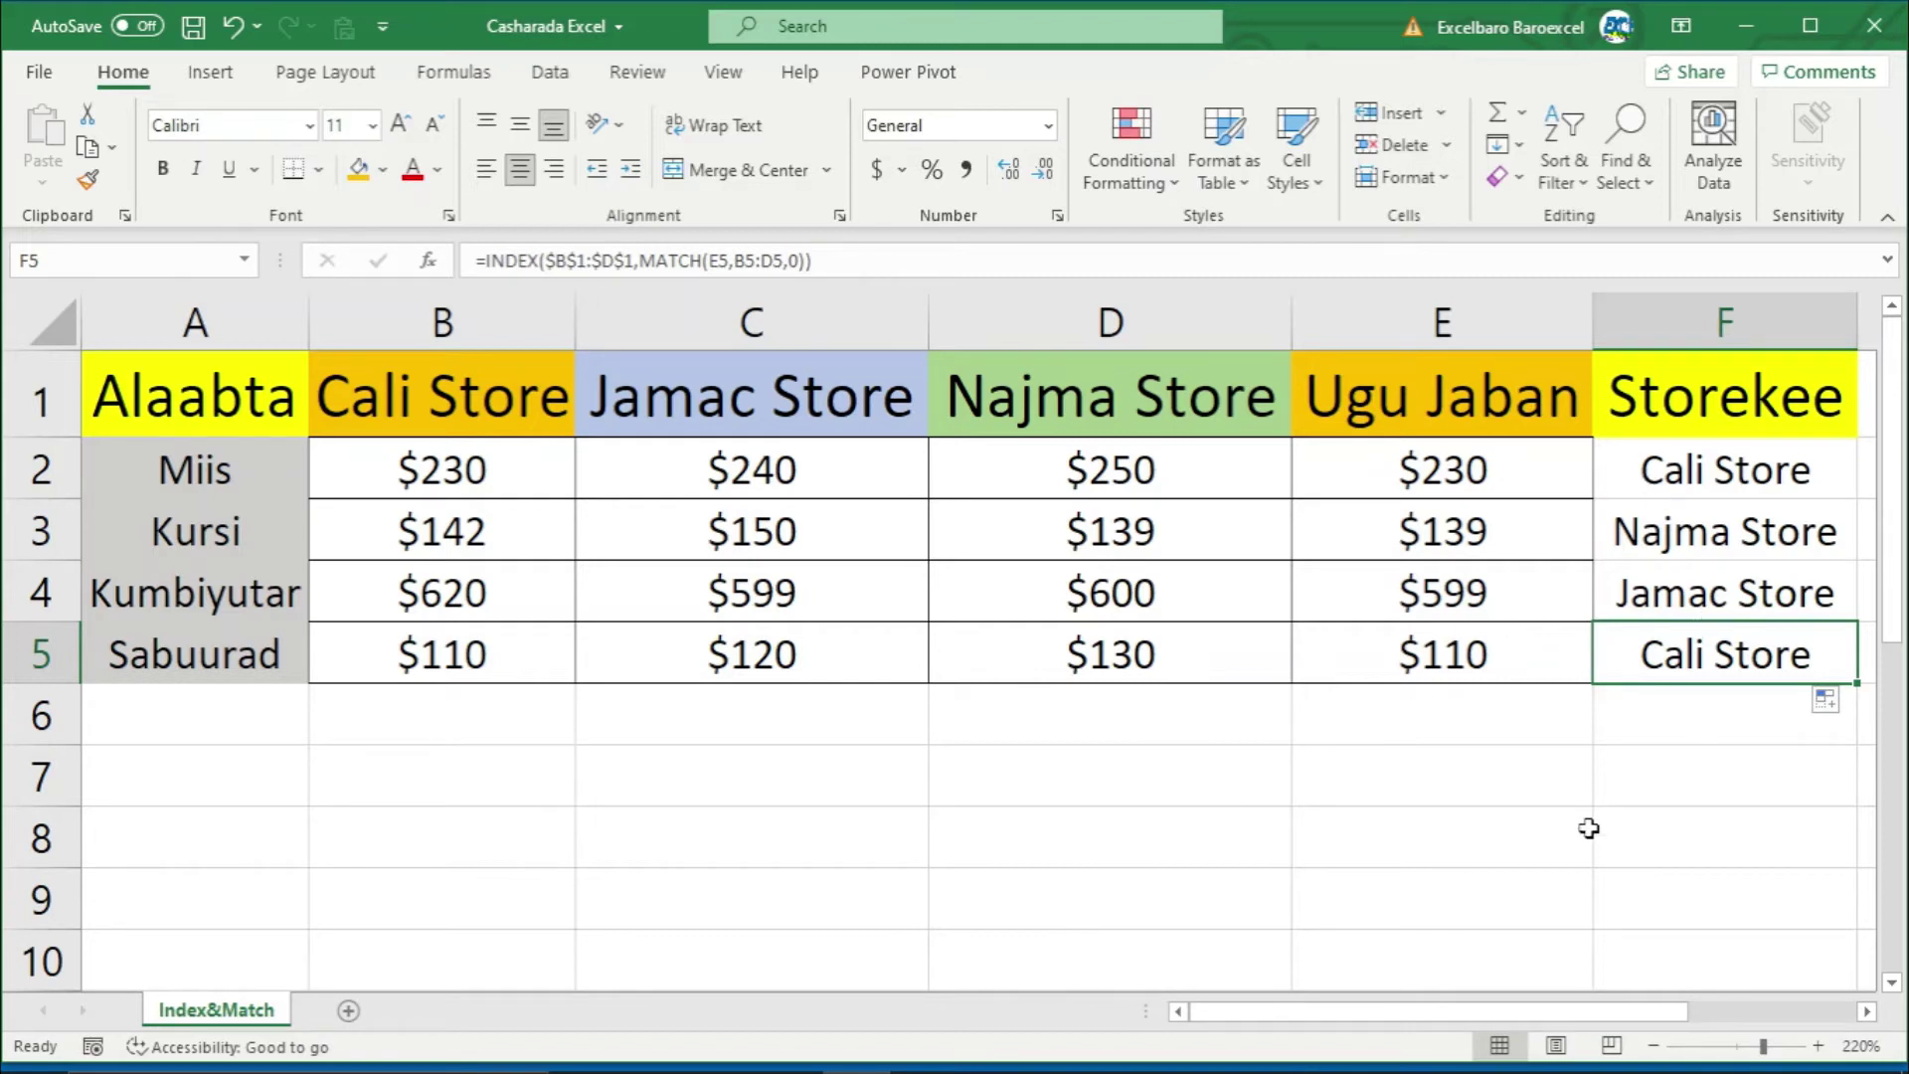
# Step: Set the Najma Store price of Sabuurad in D5 to 94 and check the store name in F5
pyautogui.click(1177, 665)
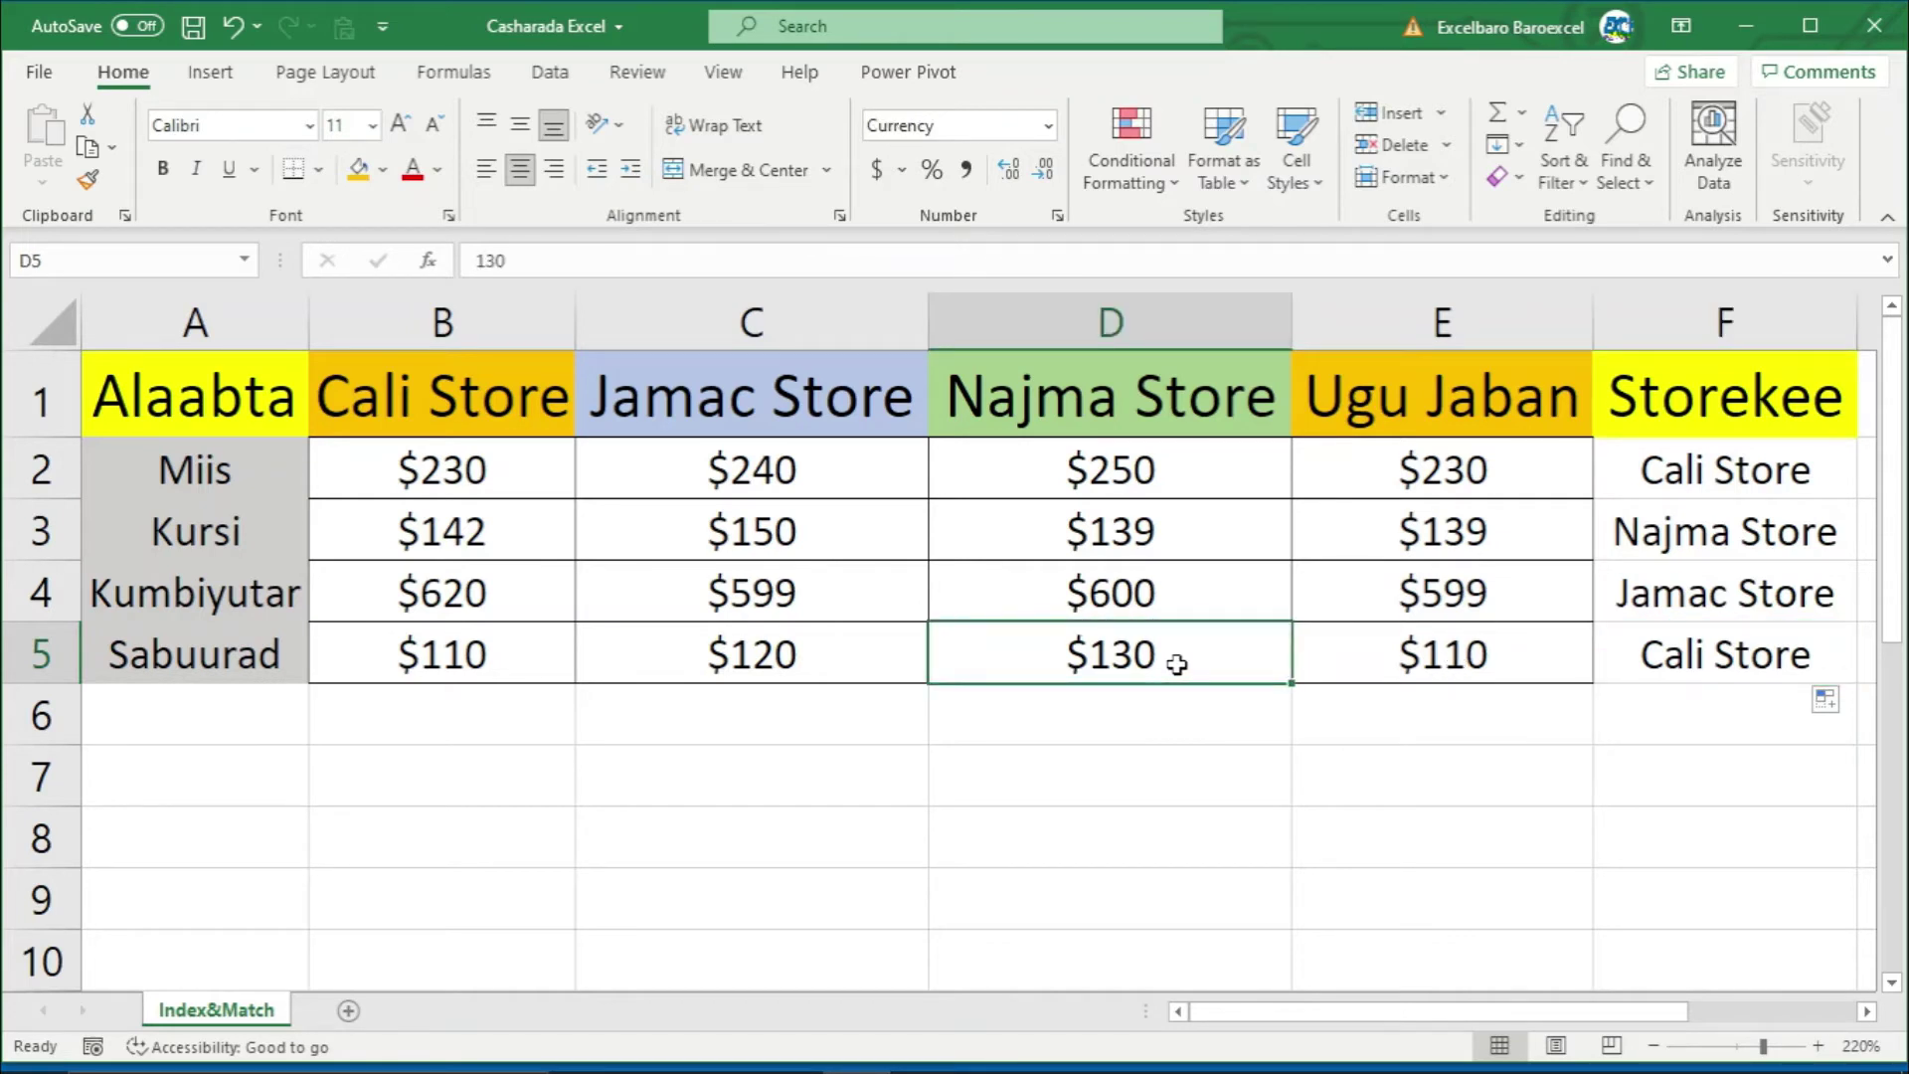
pyautogui.doubleClick(1177, 665)
pyautogui.press('BackSpace')
pyautogui.press('BackSpace')
pyautogui.press('BackSpace')
pyautogui.write('94')
pyautogui.press('Return')
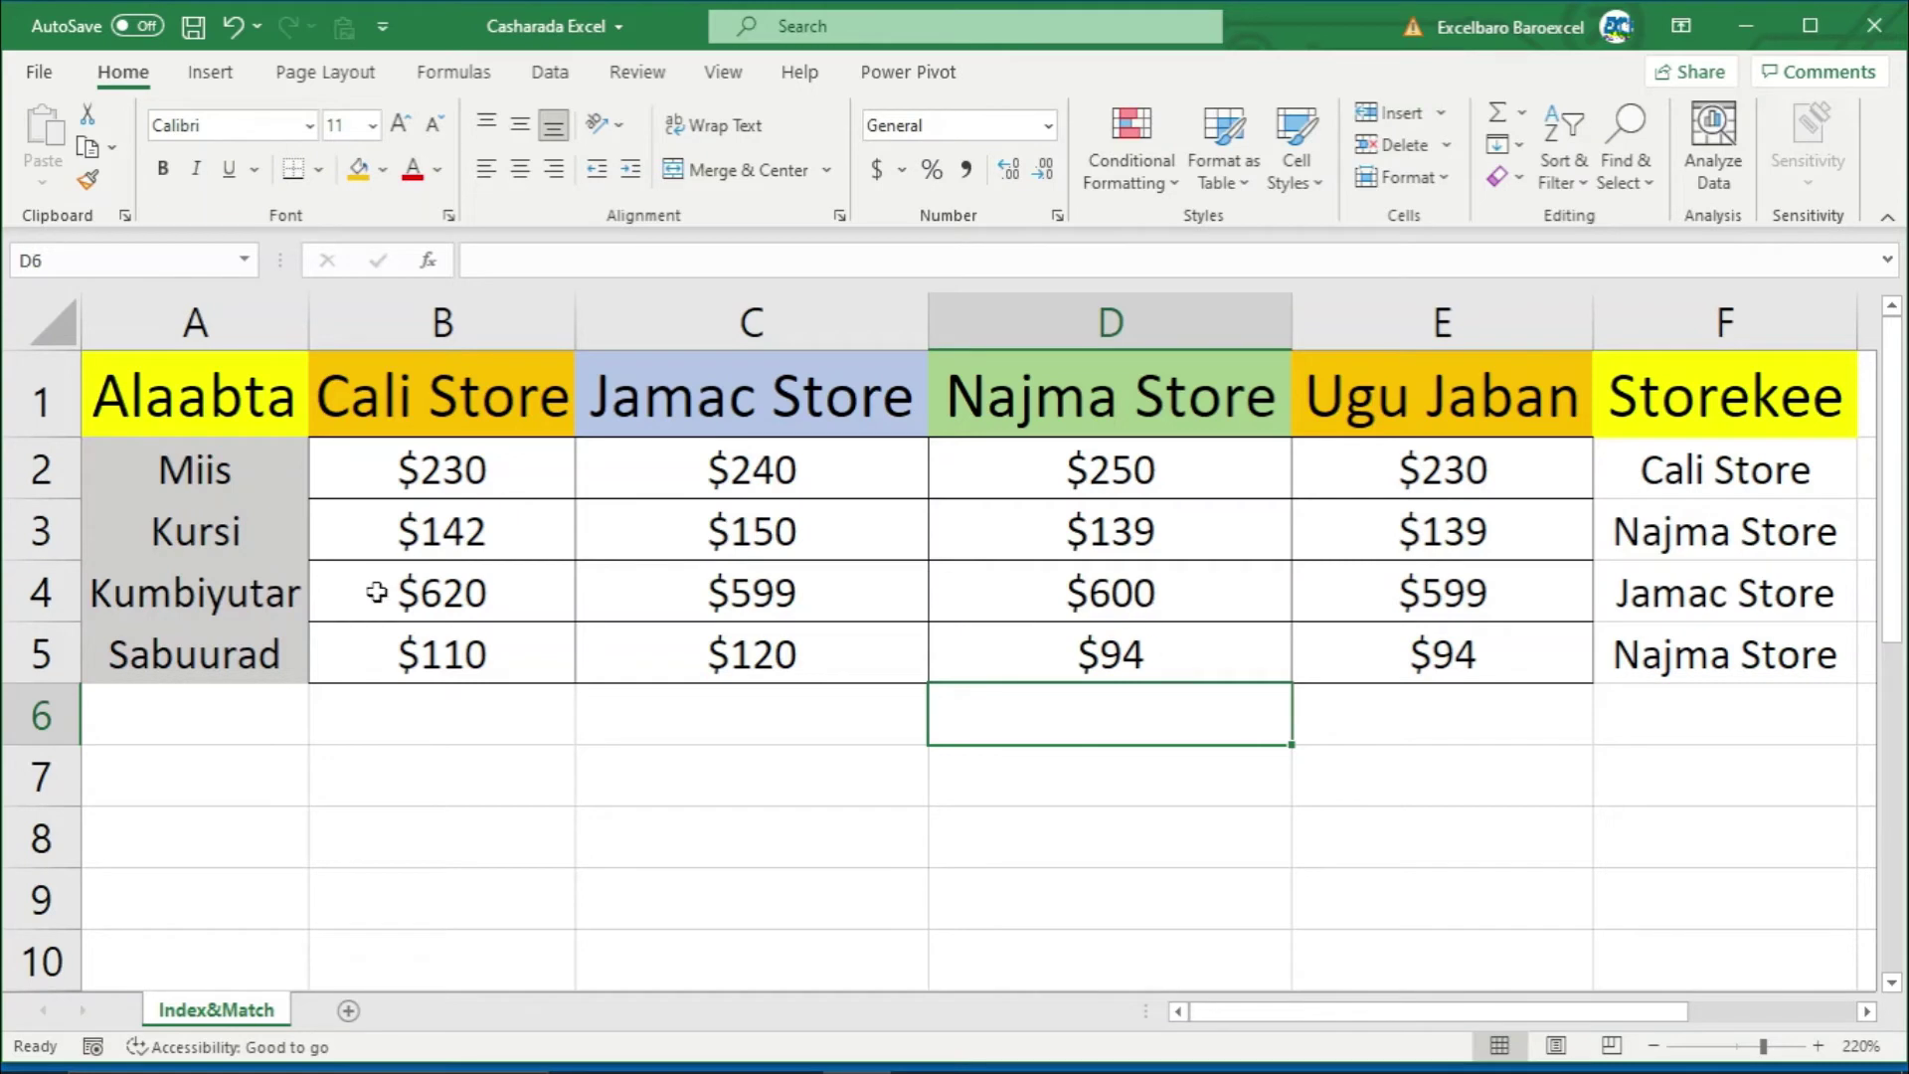
pyautogui.click(1725, 665)
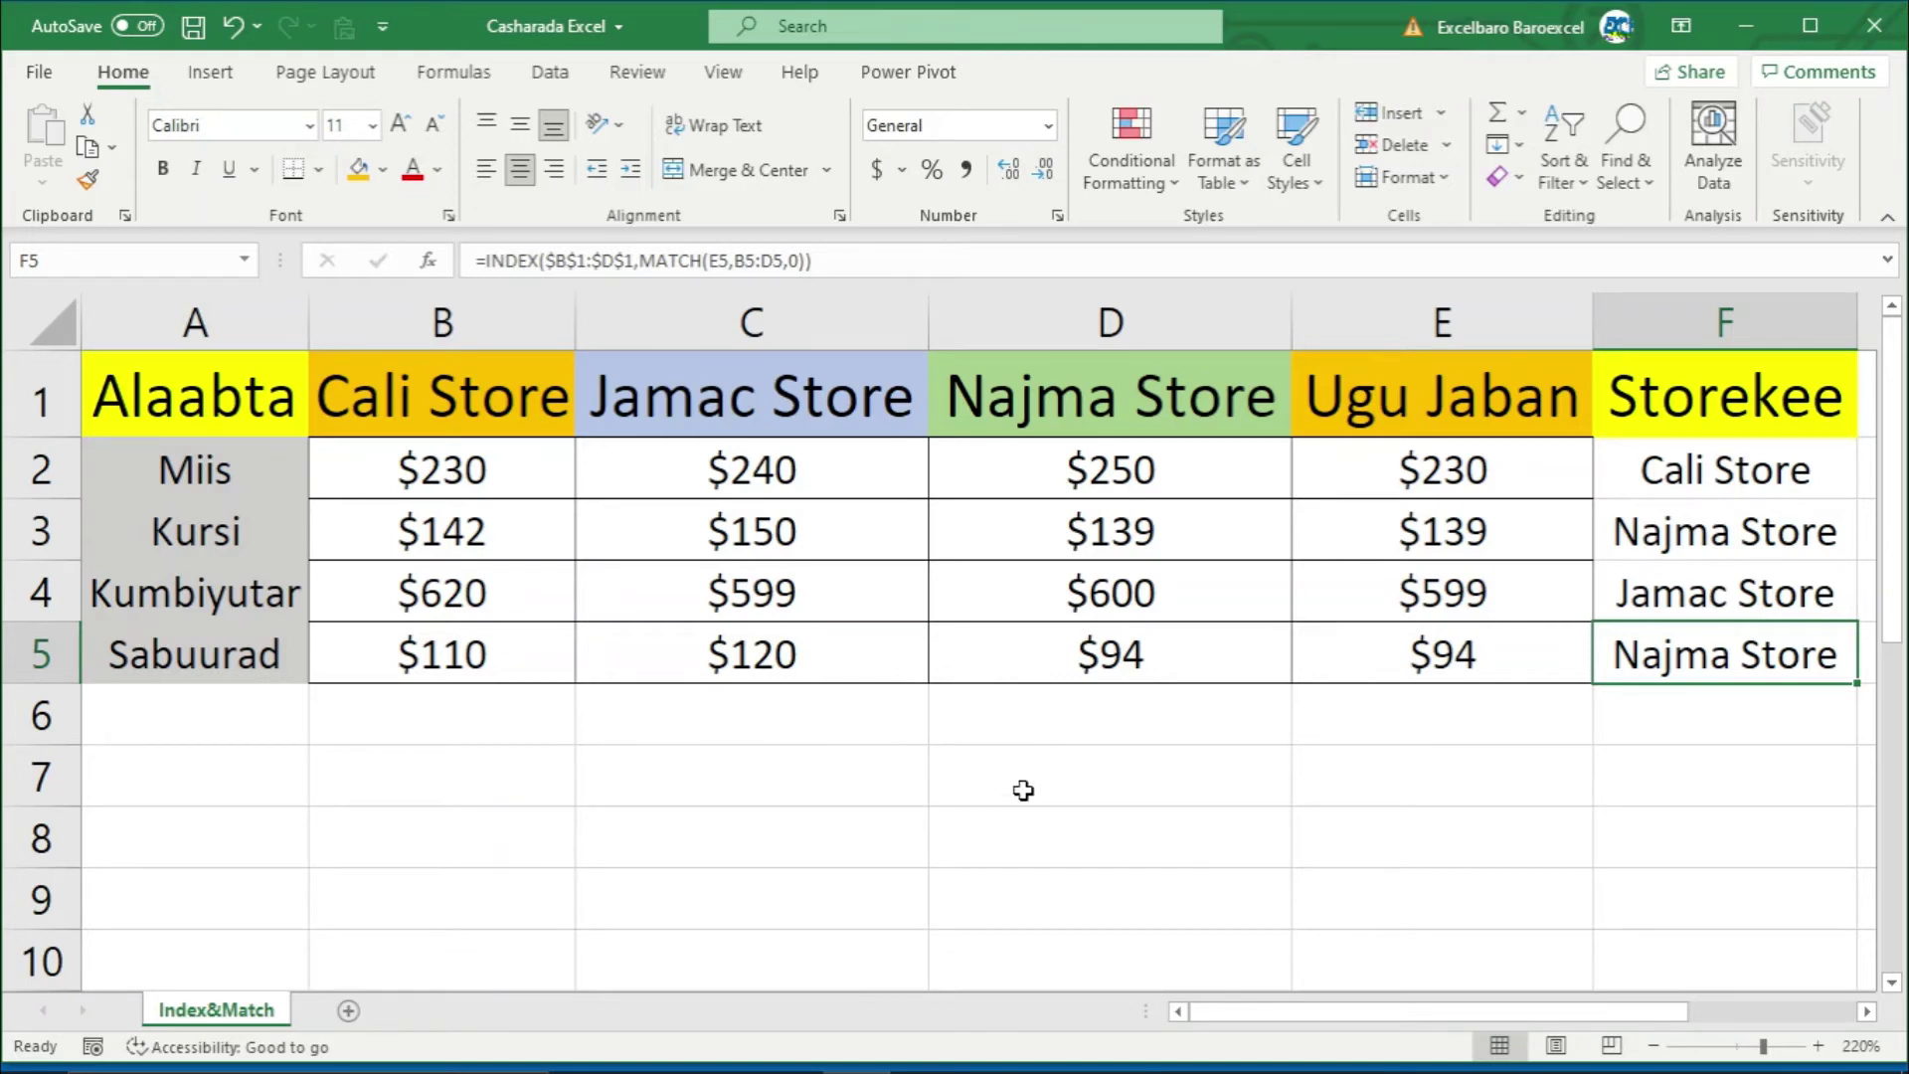
# Step: Change the formula in E2 to =MAX(B2:D2) and copy it down through E5 to find each item's highest price
pyautogui.click(1373, 473)
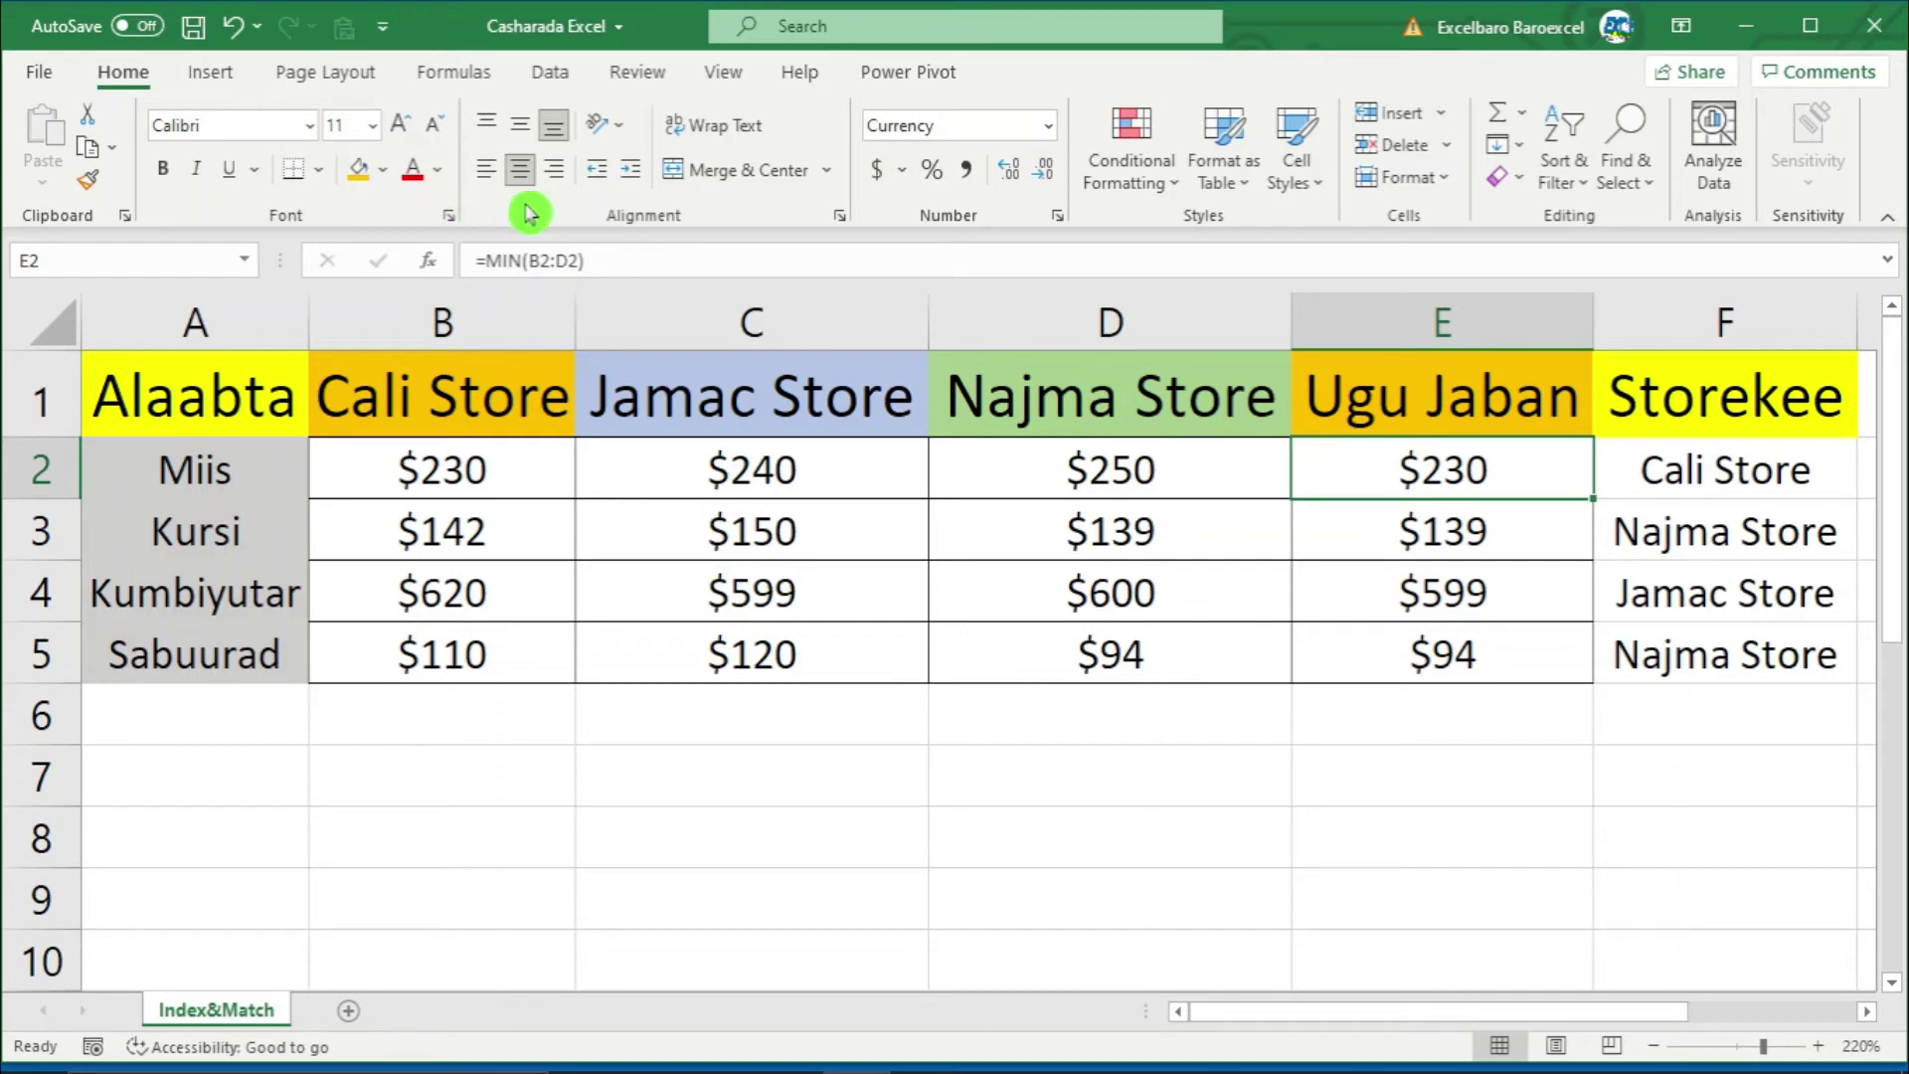
pyautogui.click(525, 261)
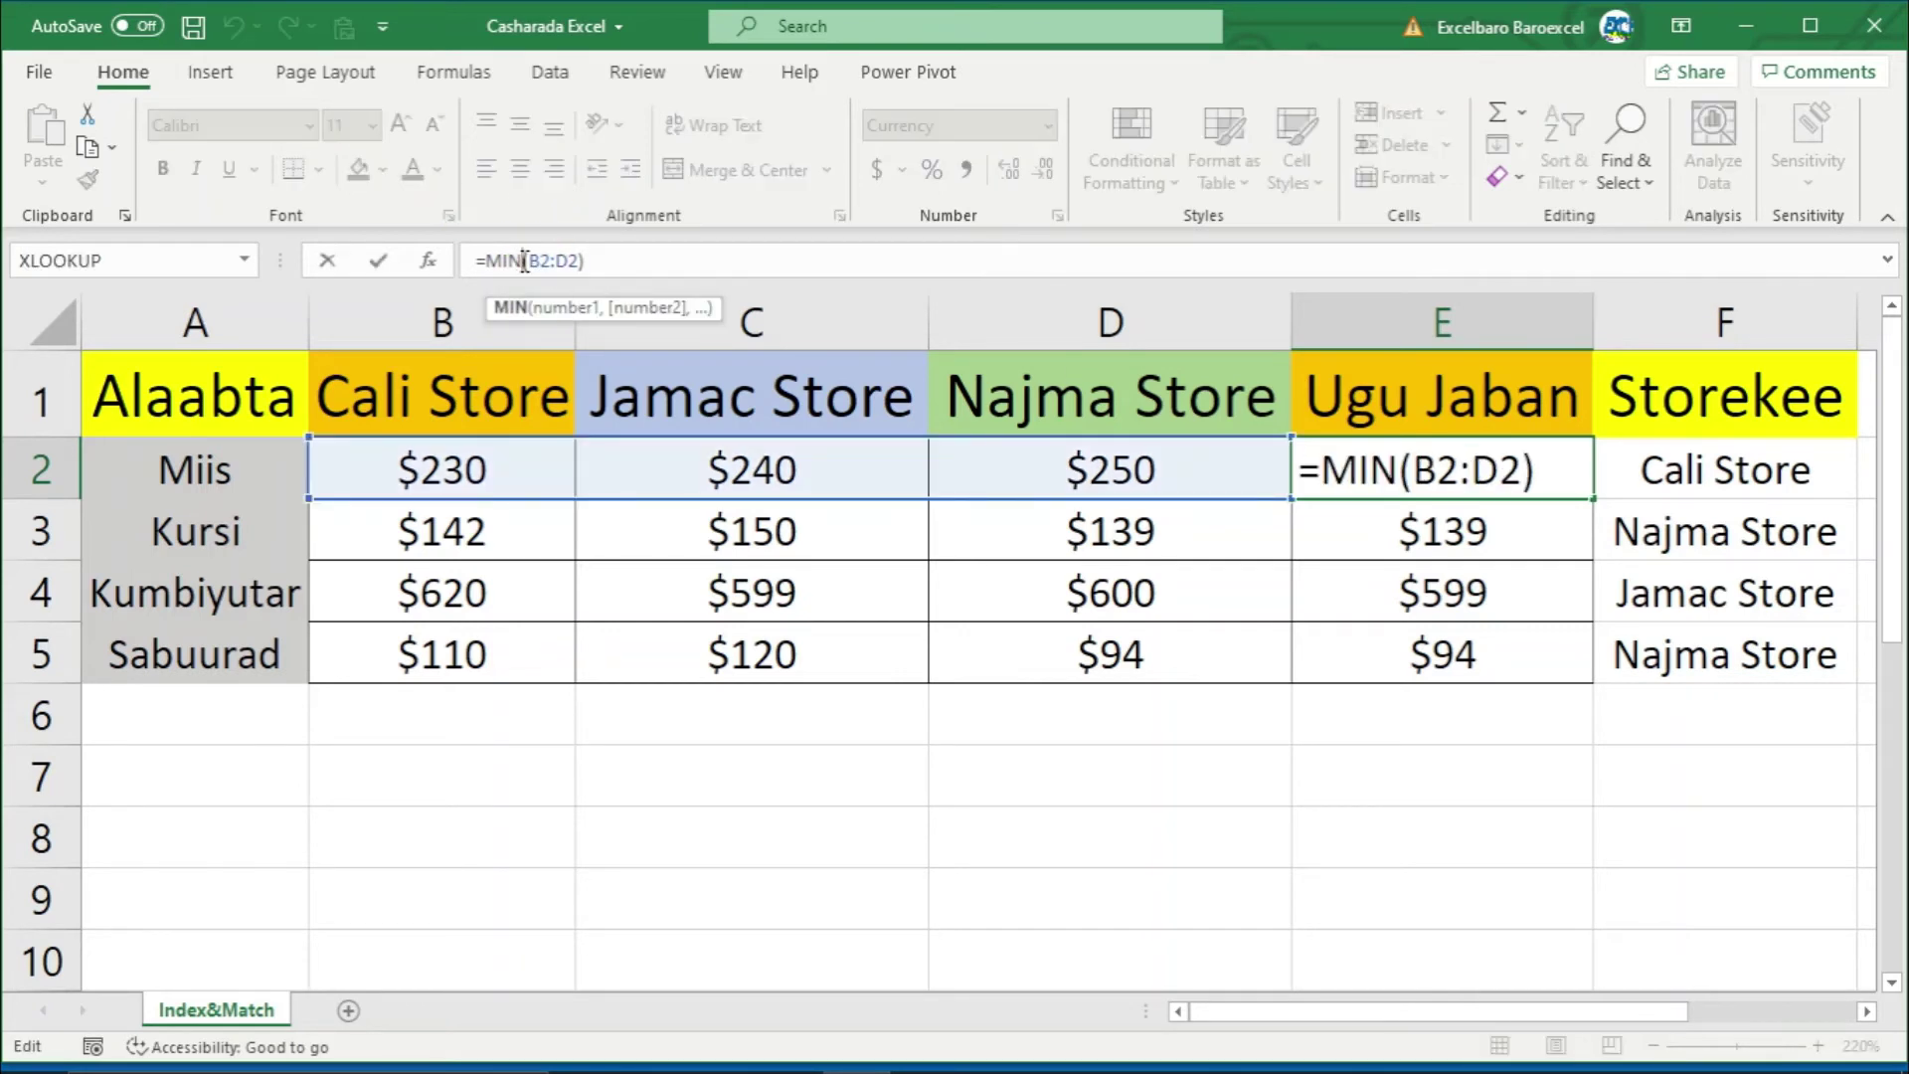
pyautogui.press('BackSpace')
pyautogui.press('BackSpace')
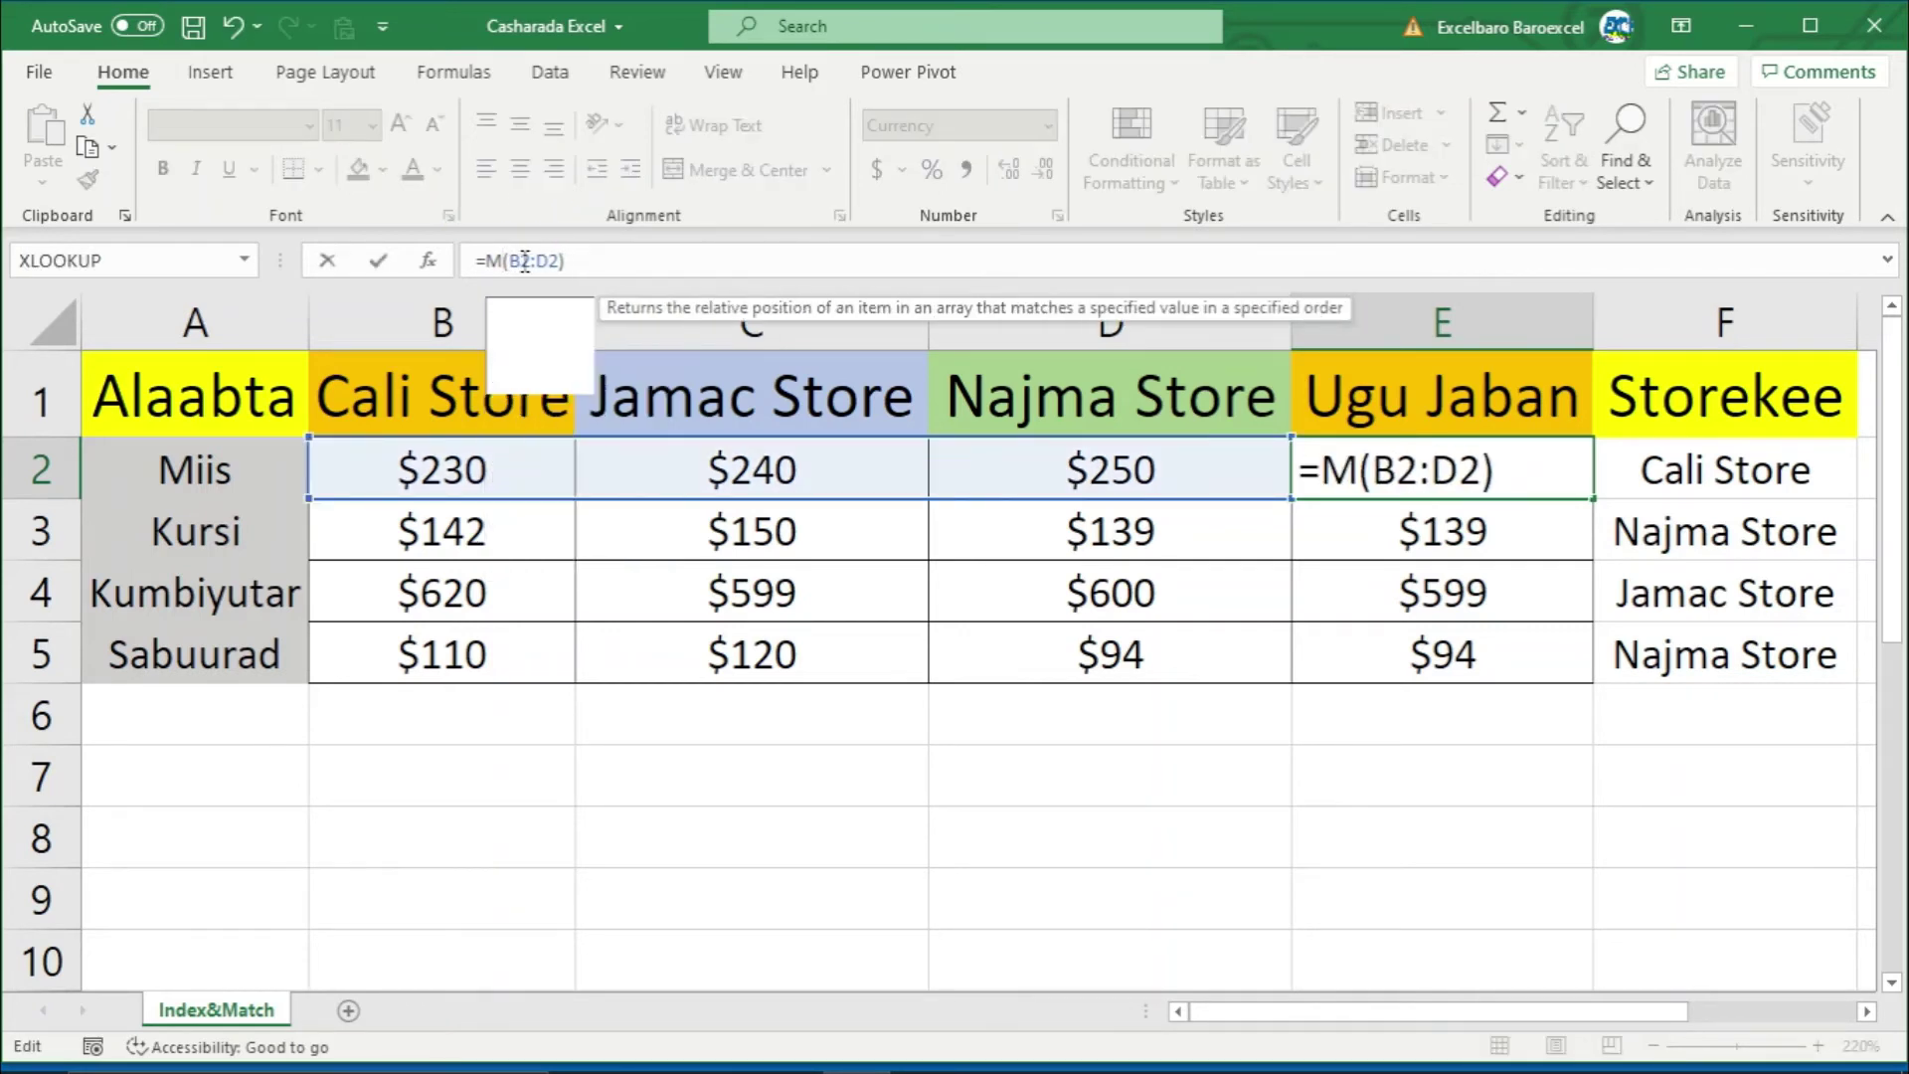
pyautogui.write('ax')
pyautogui.press('Tab')
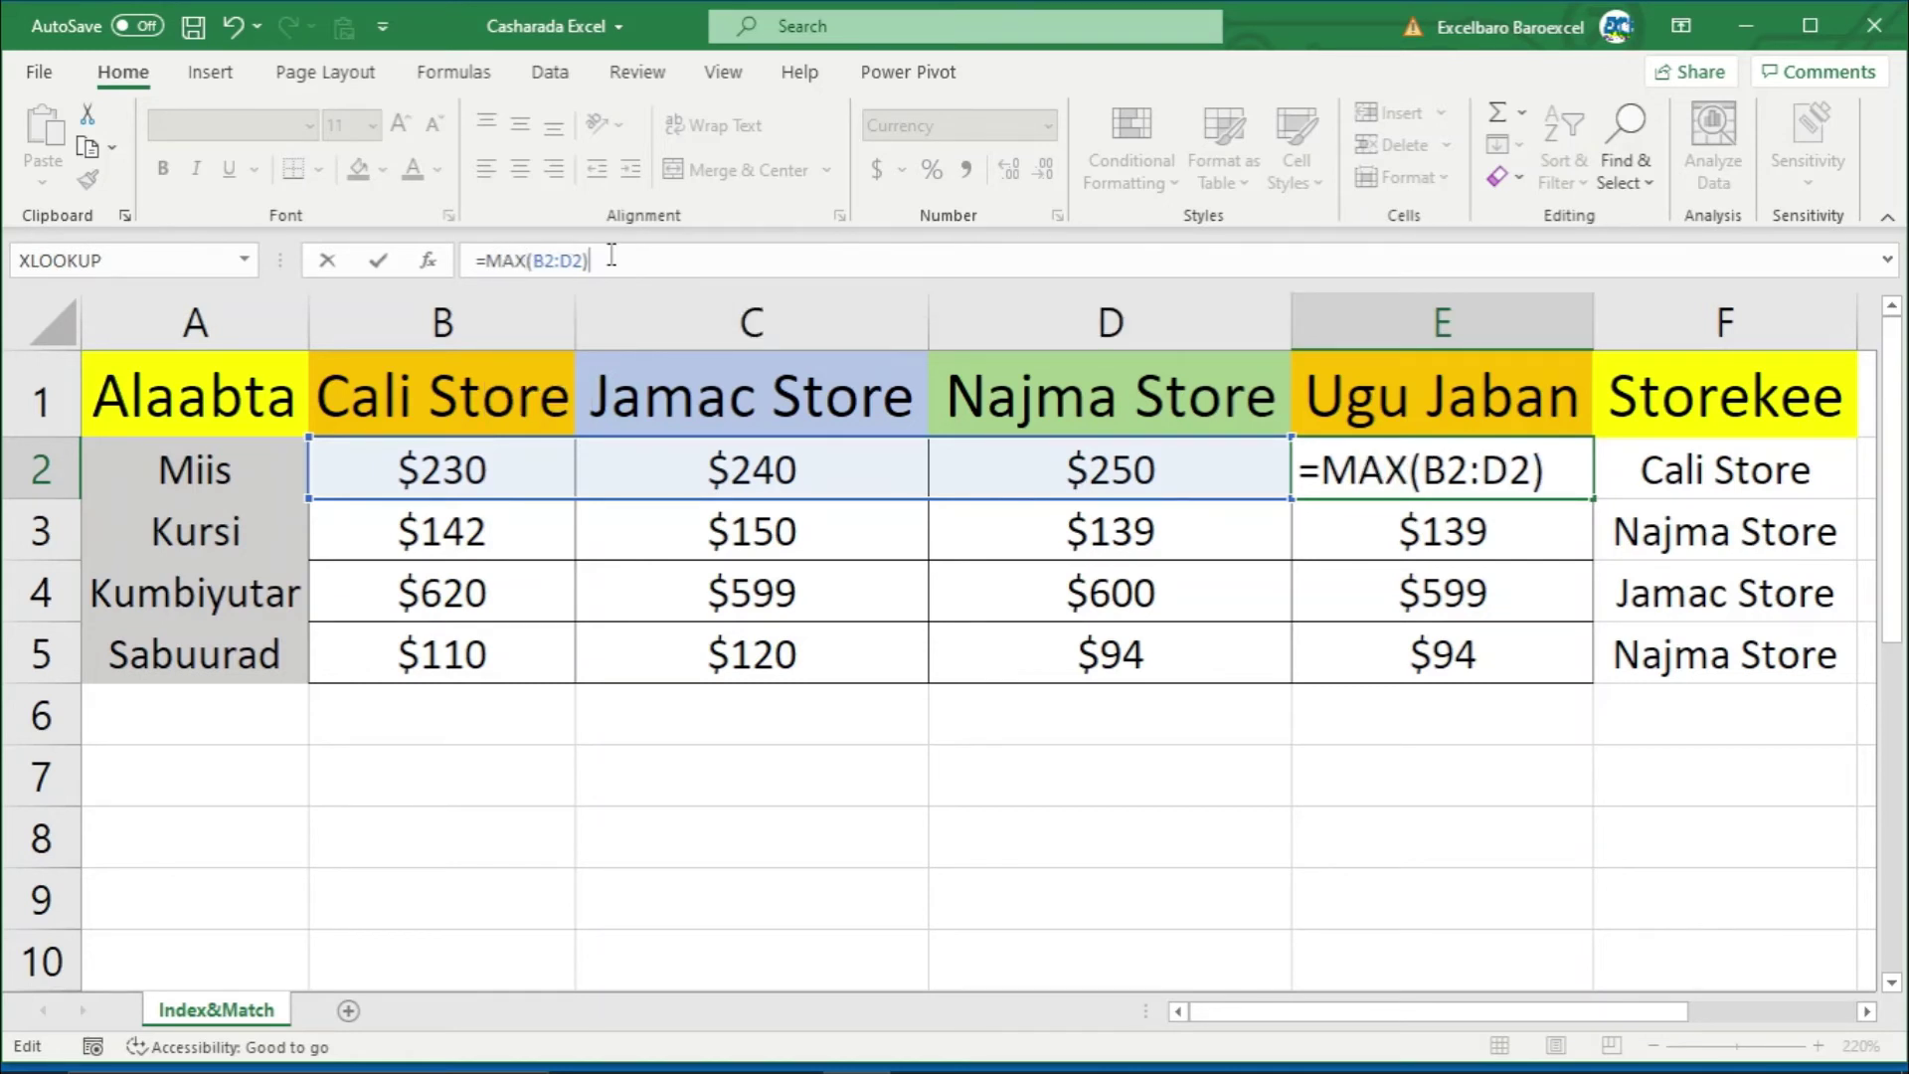
pyautogui.press('Return')
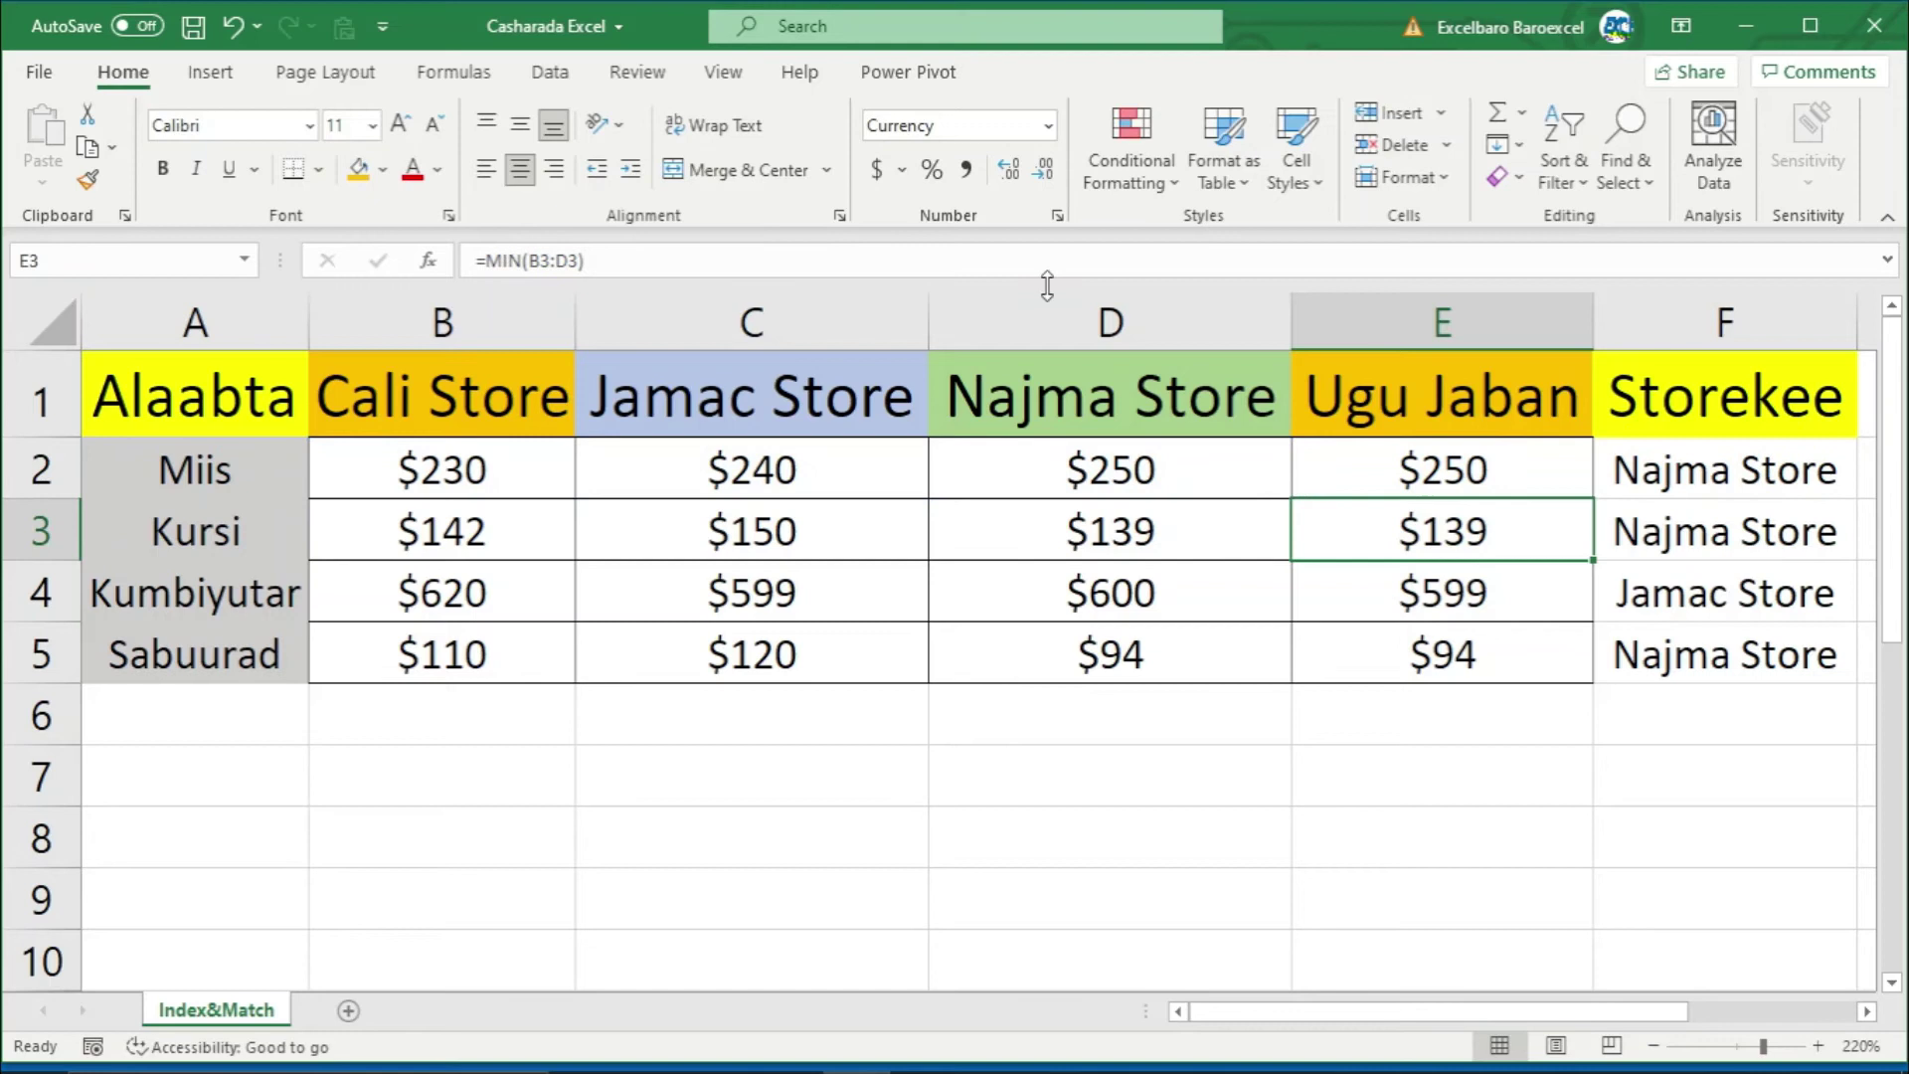
pyautogui.click(1509, 465)
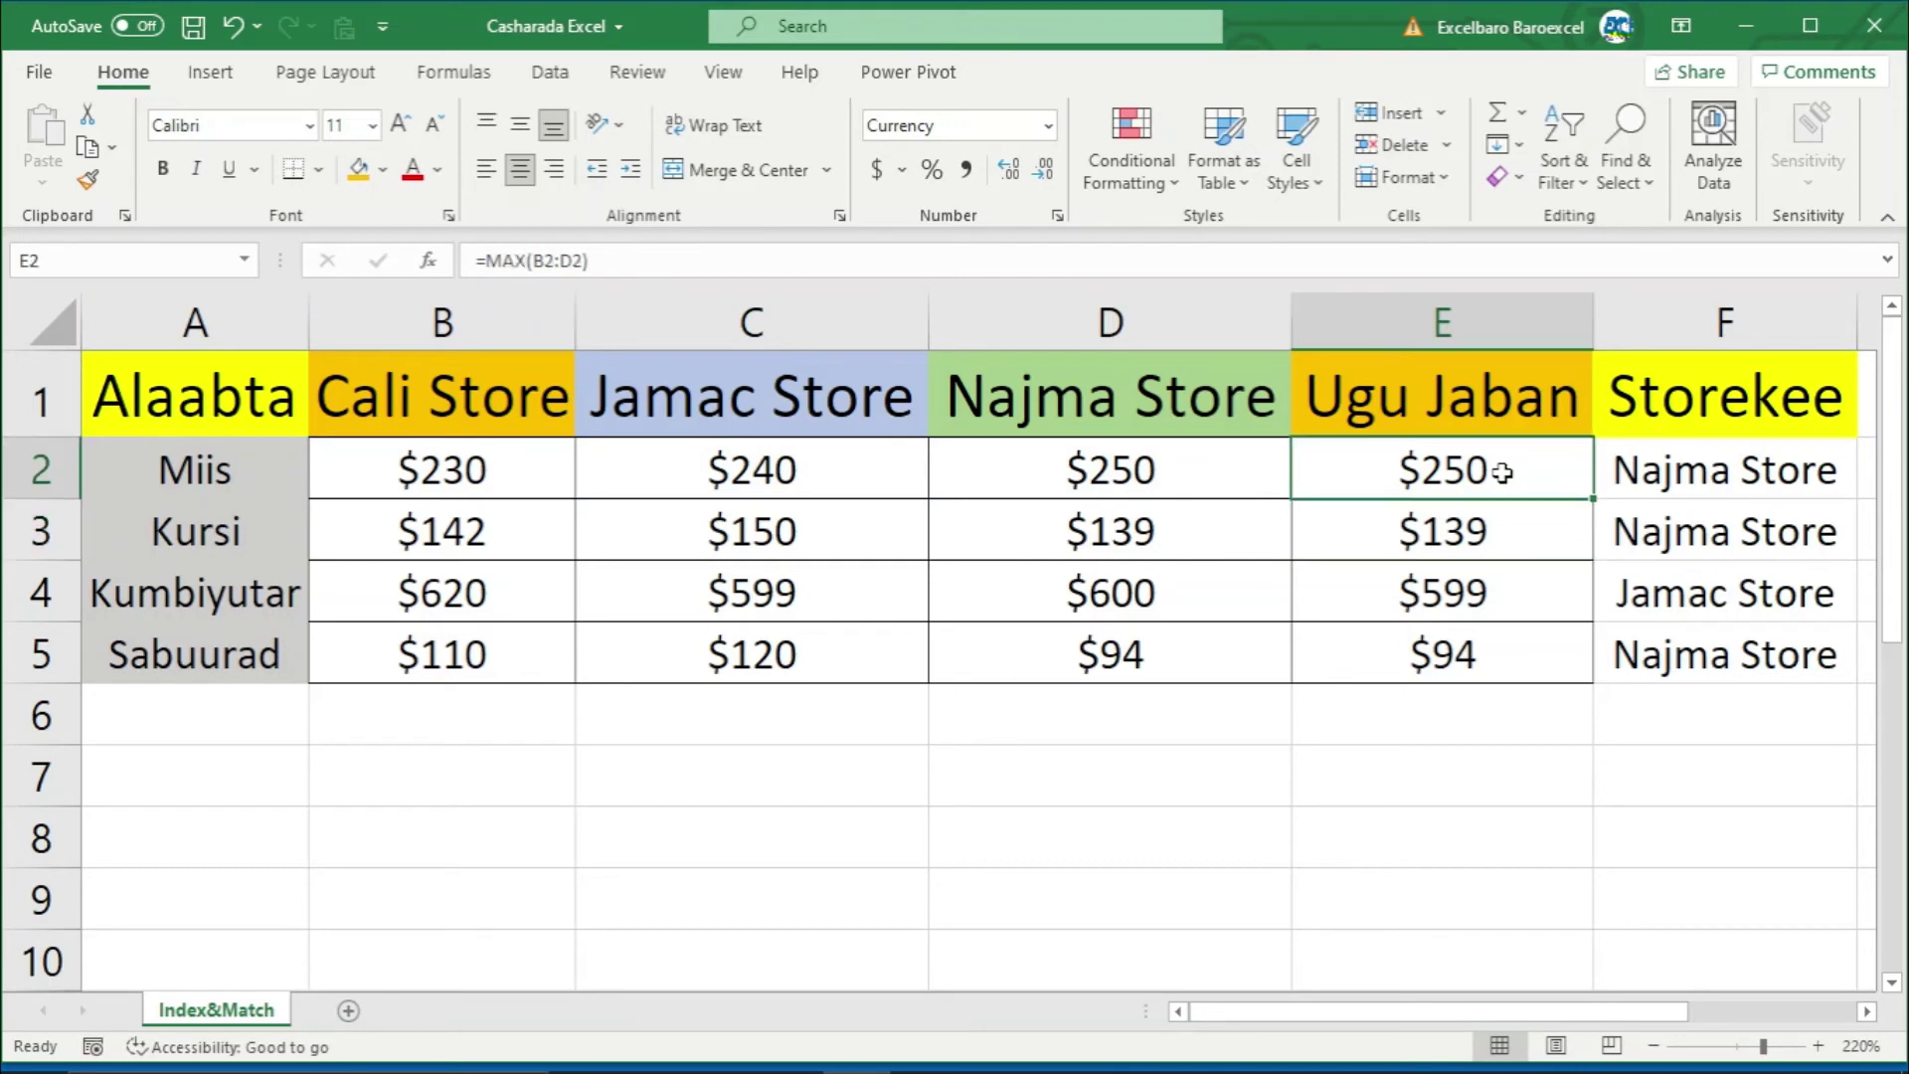
pyautogui.doubleClick(1592, 504)
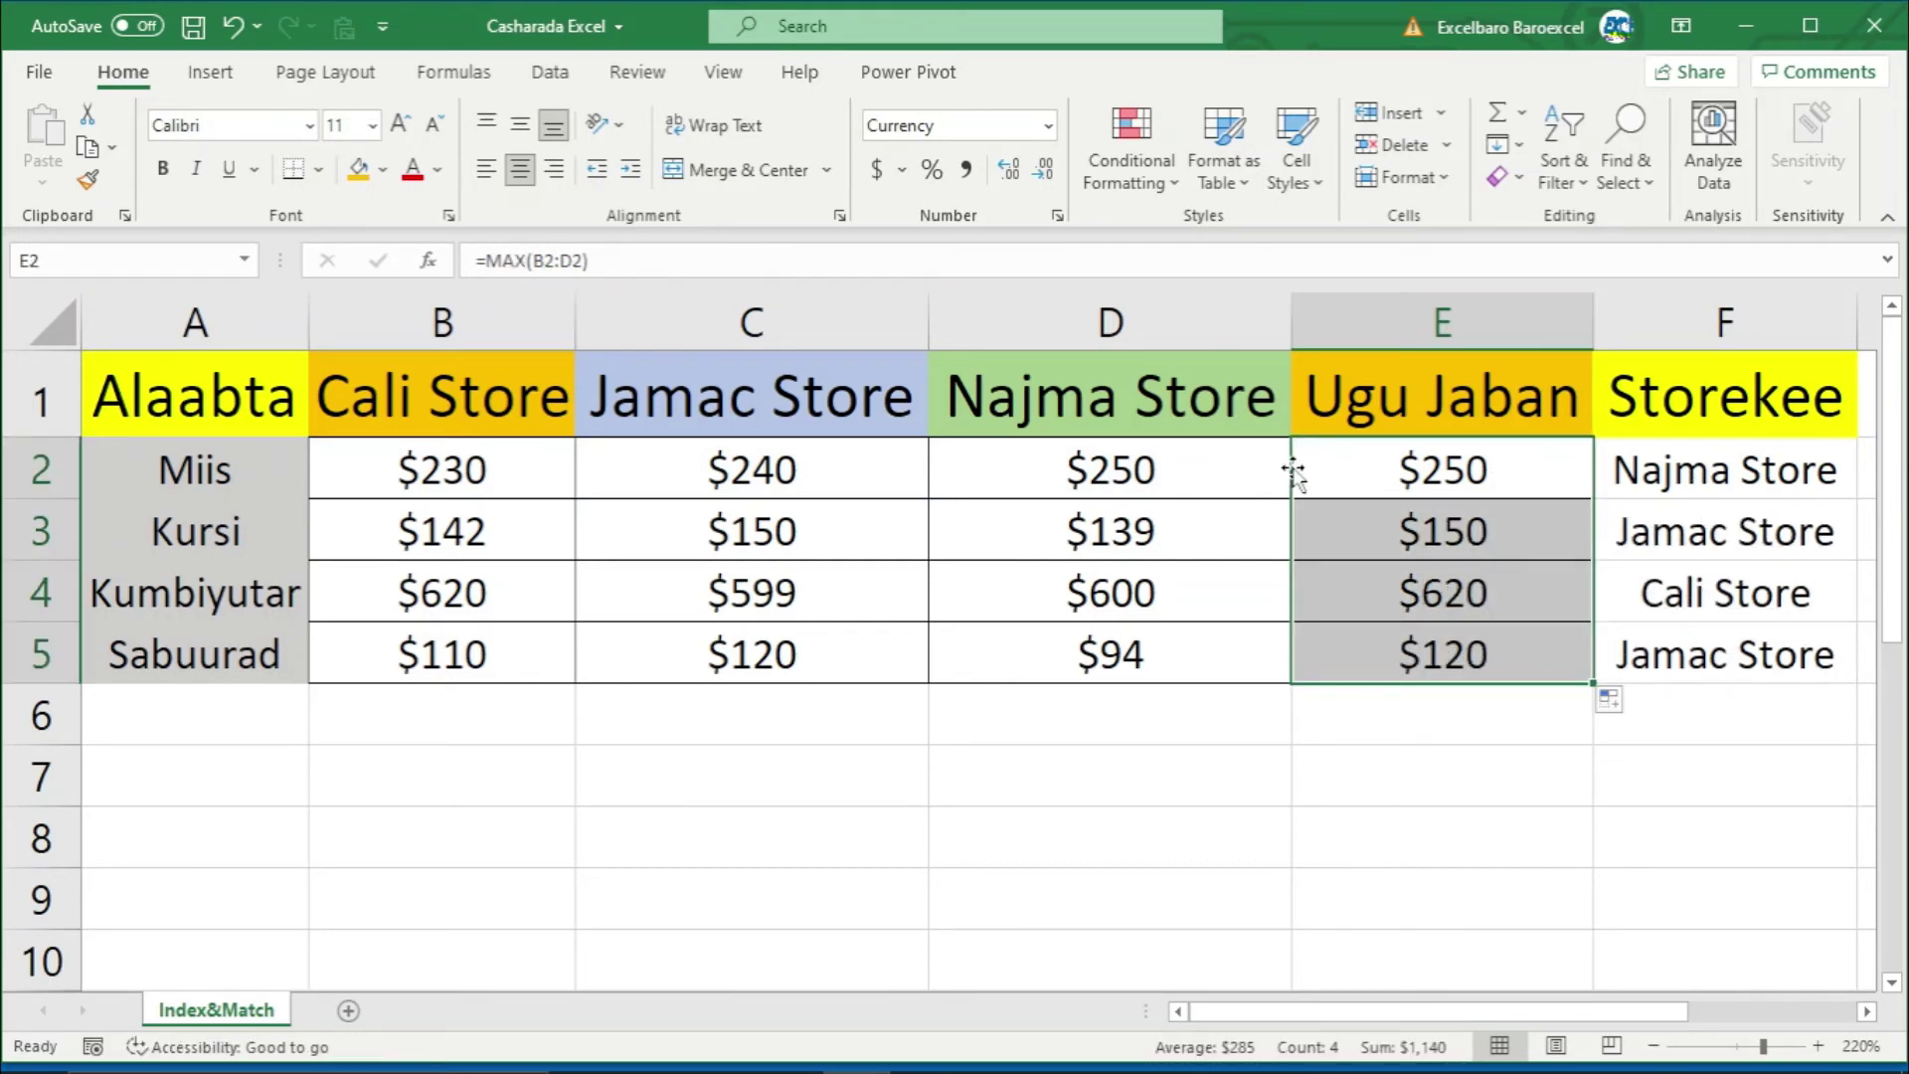
# Step: Compare the highest prices in E2:E5 with the matching store prices for each item
pyautogui.click(1148, 473)
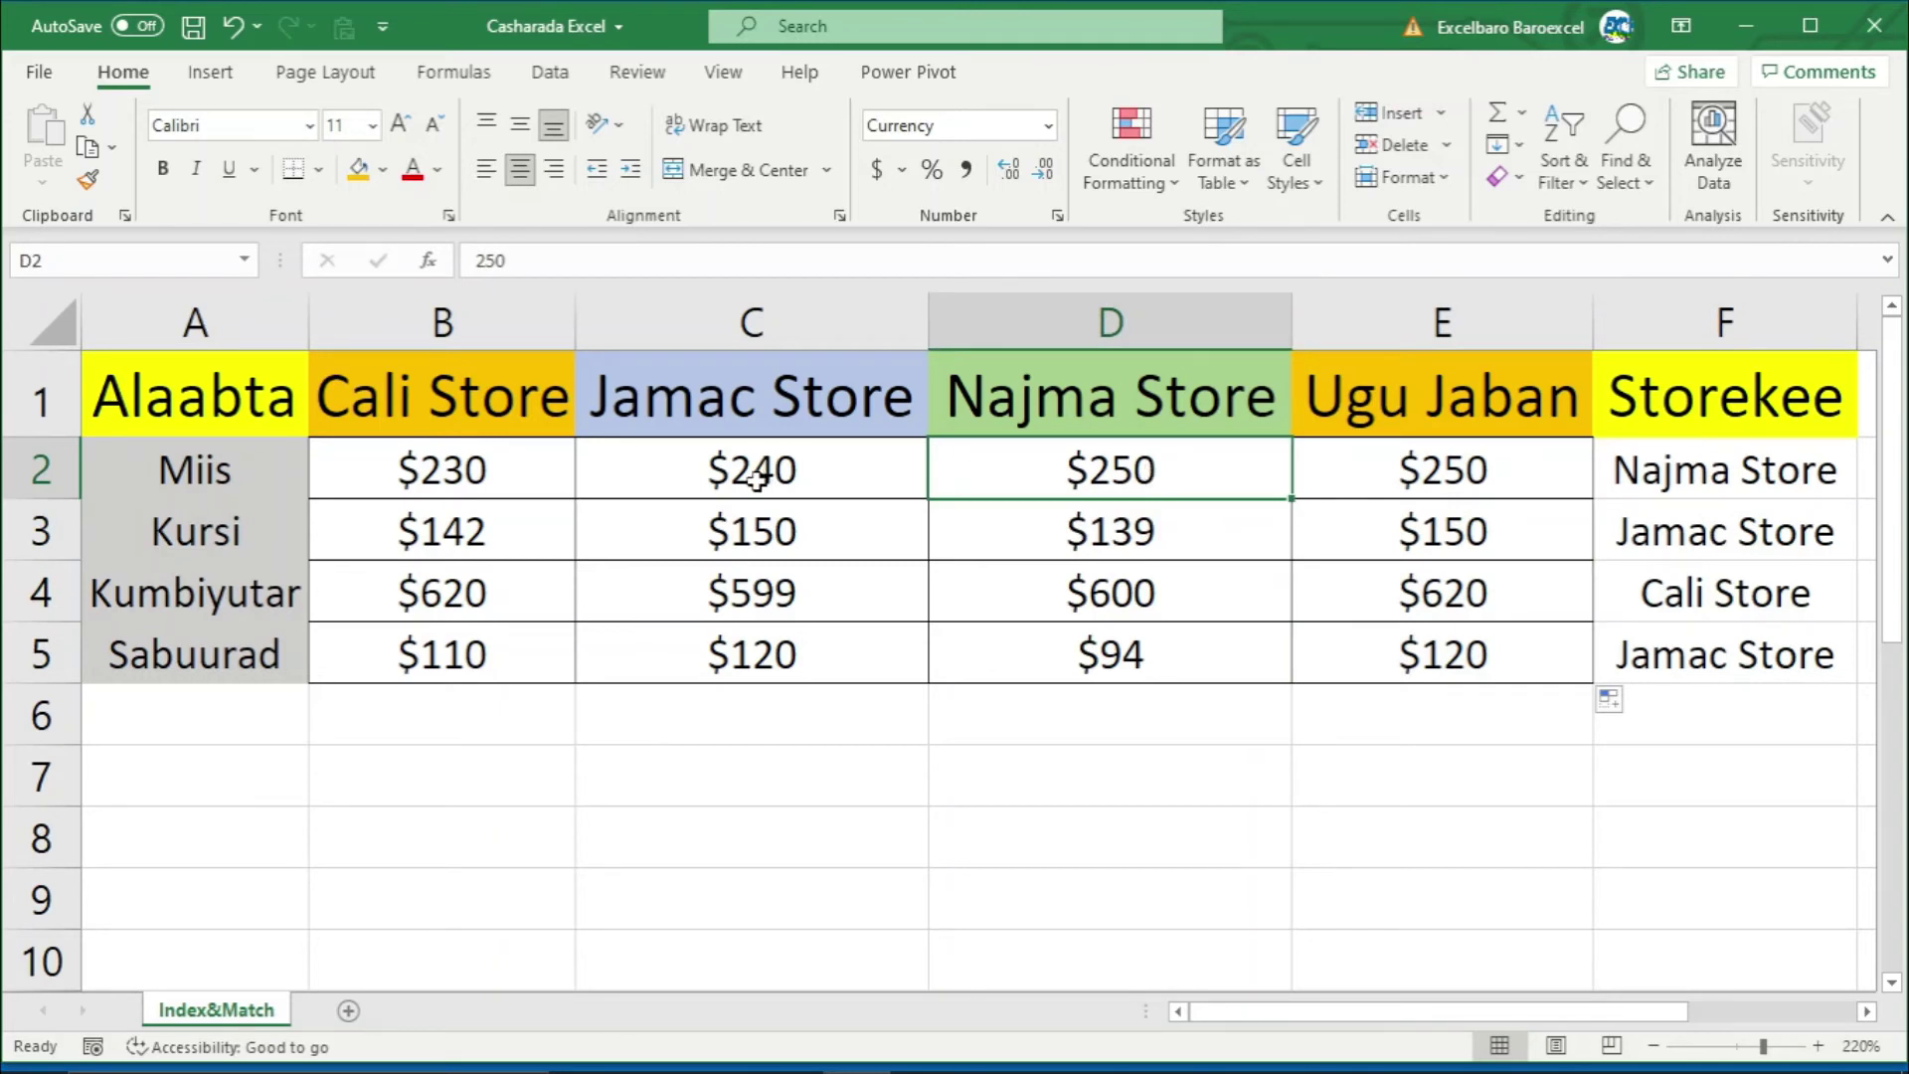
pyautogui.click(1456, 467)
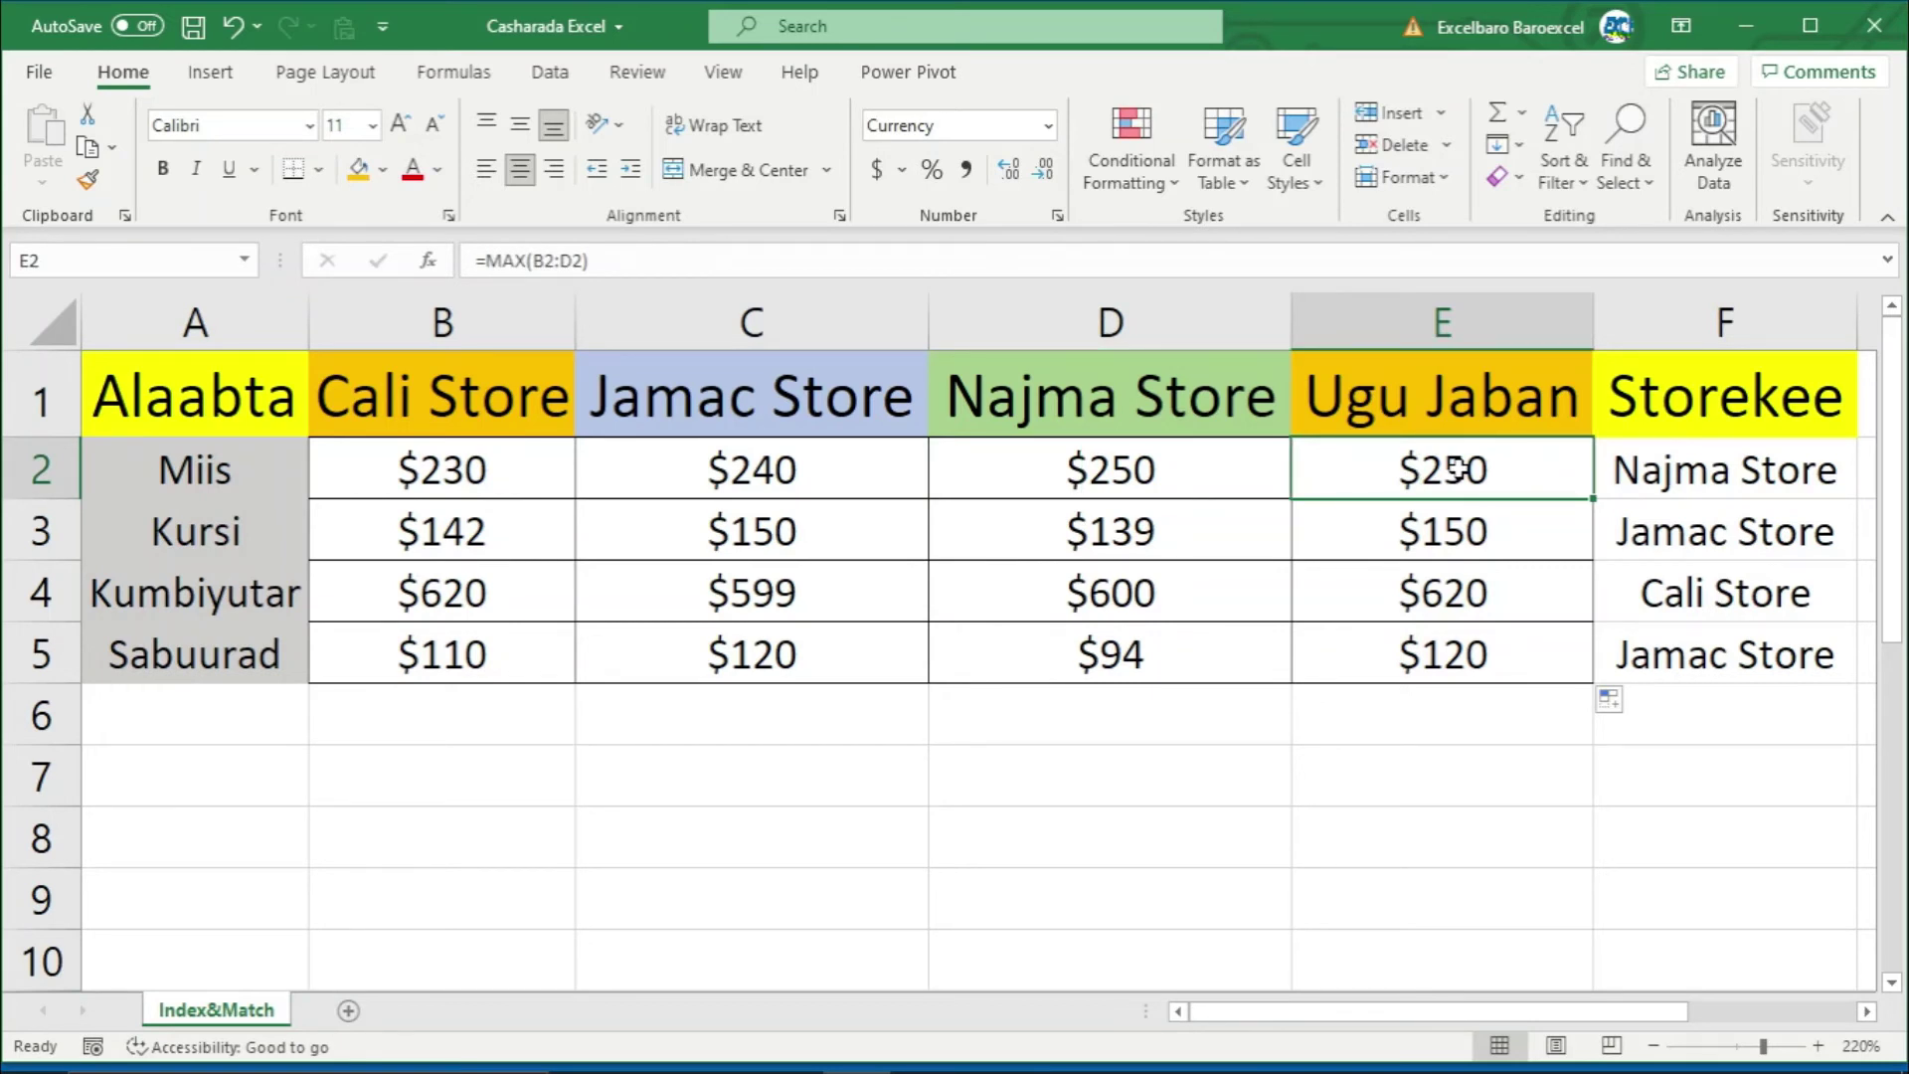
pyautogui.click(1452, 534)
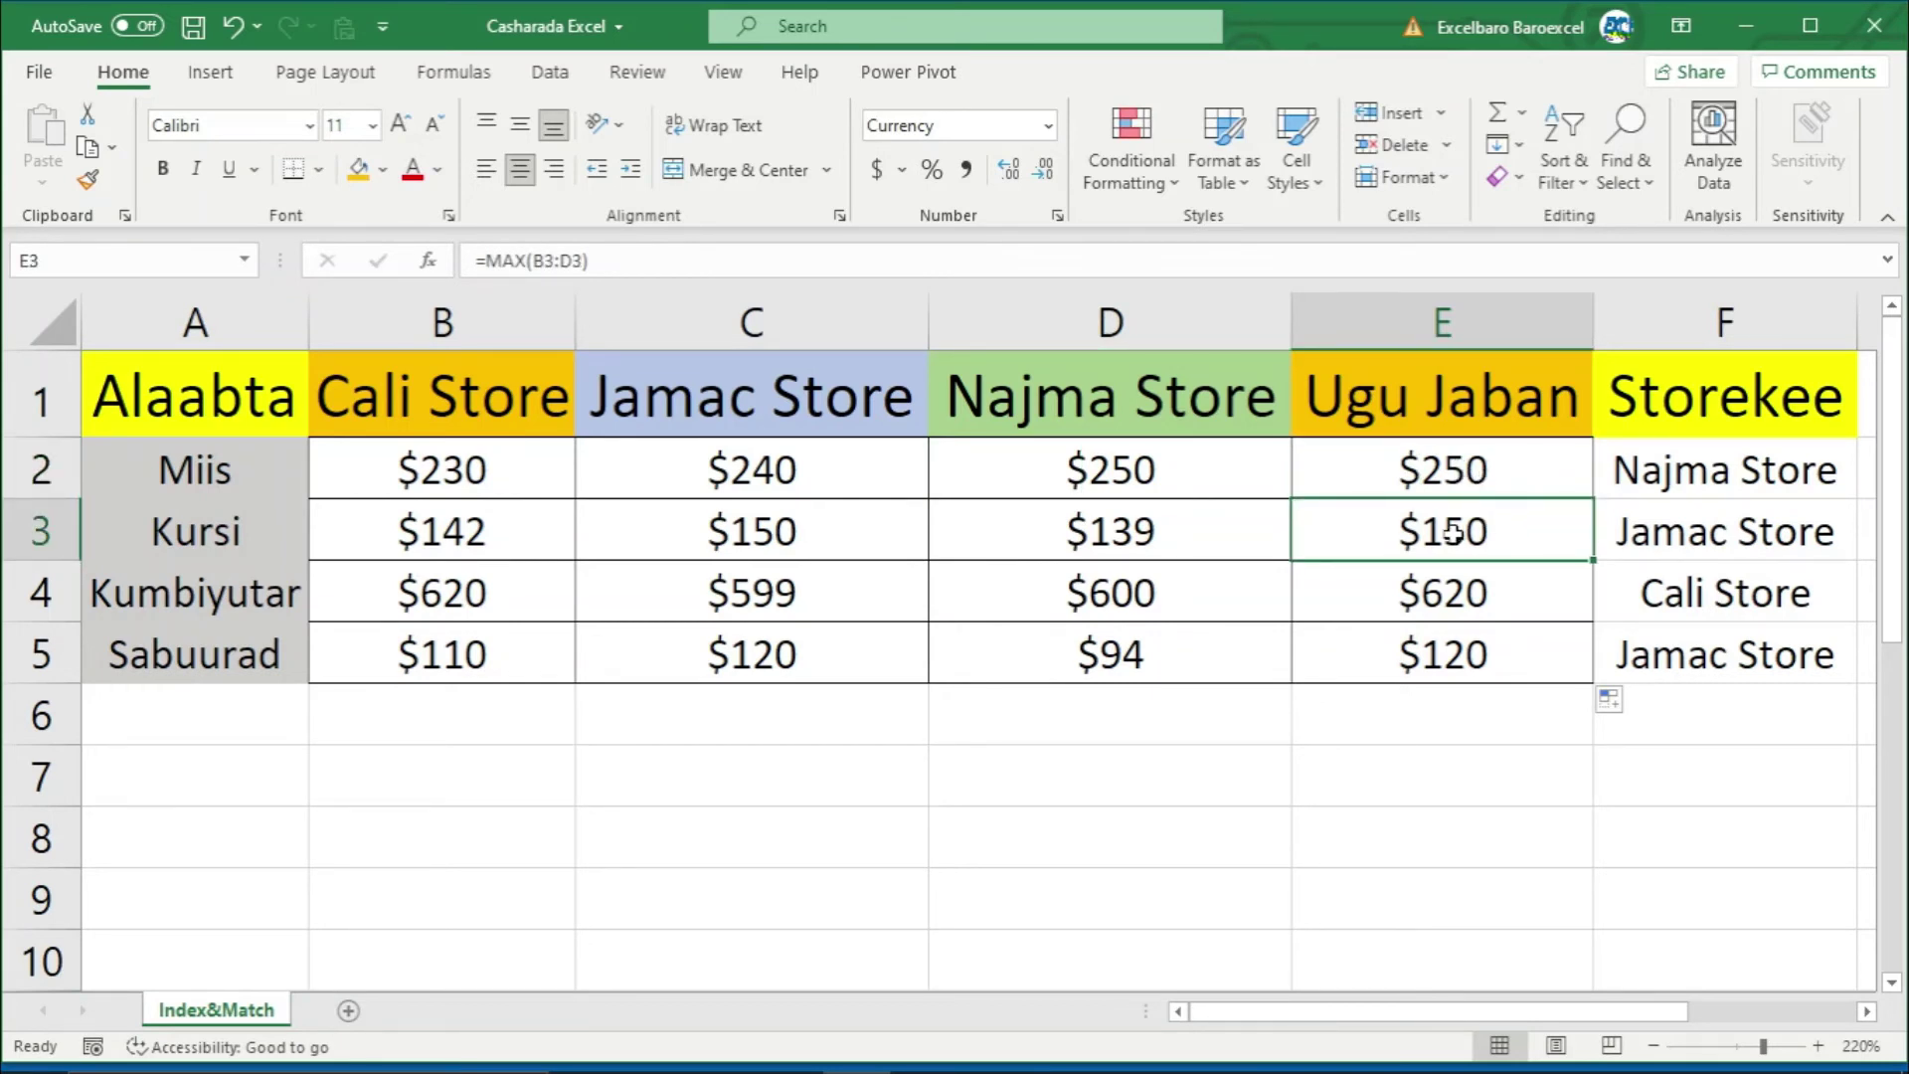
pyautogui.click(819, 530)
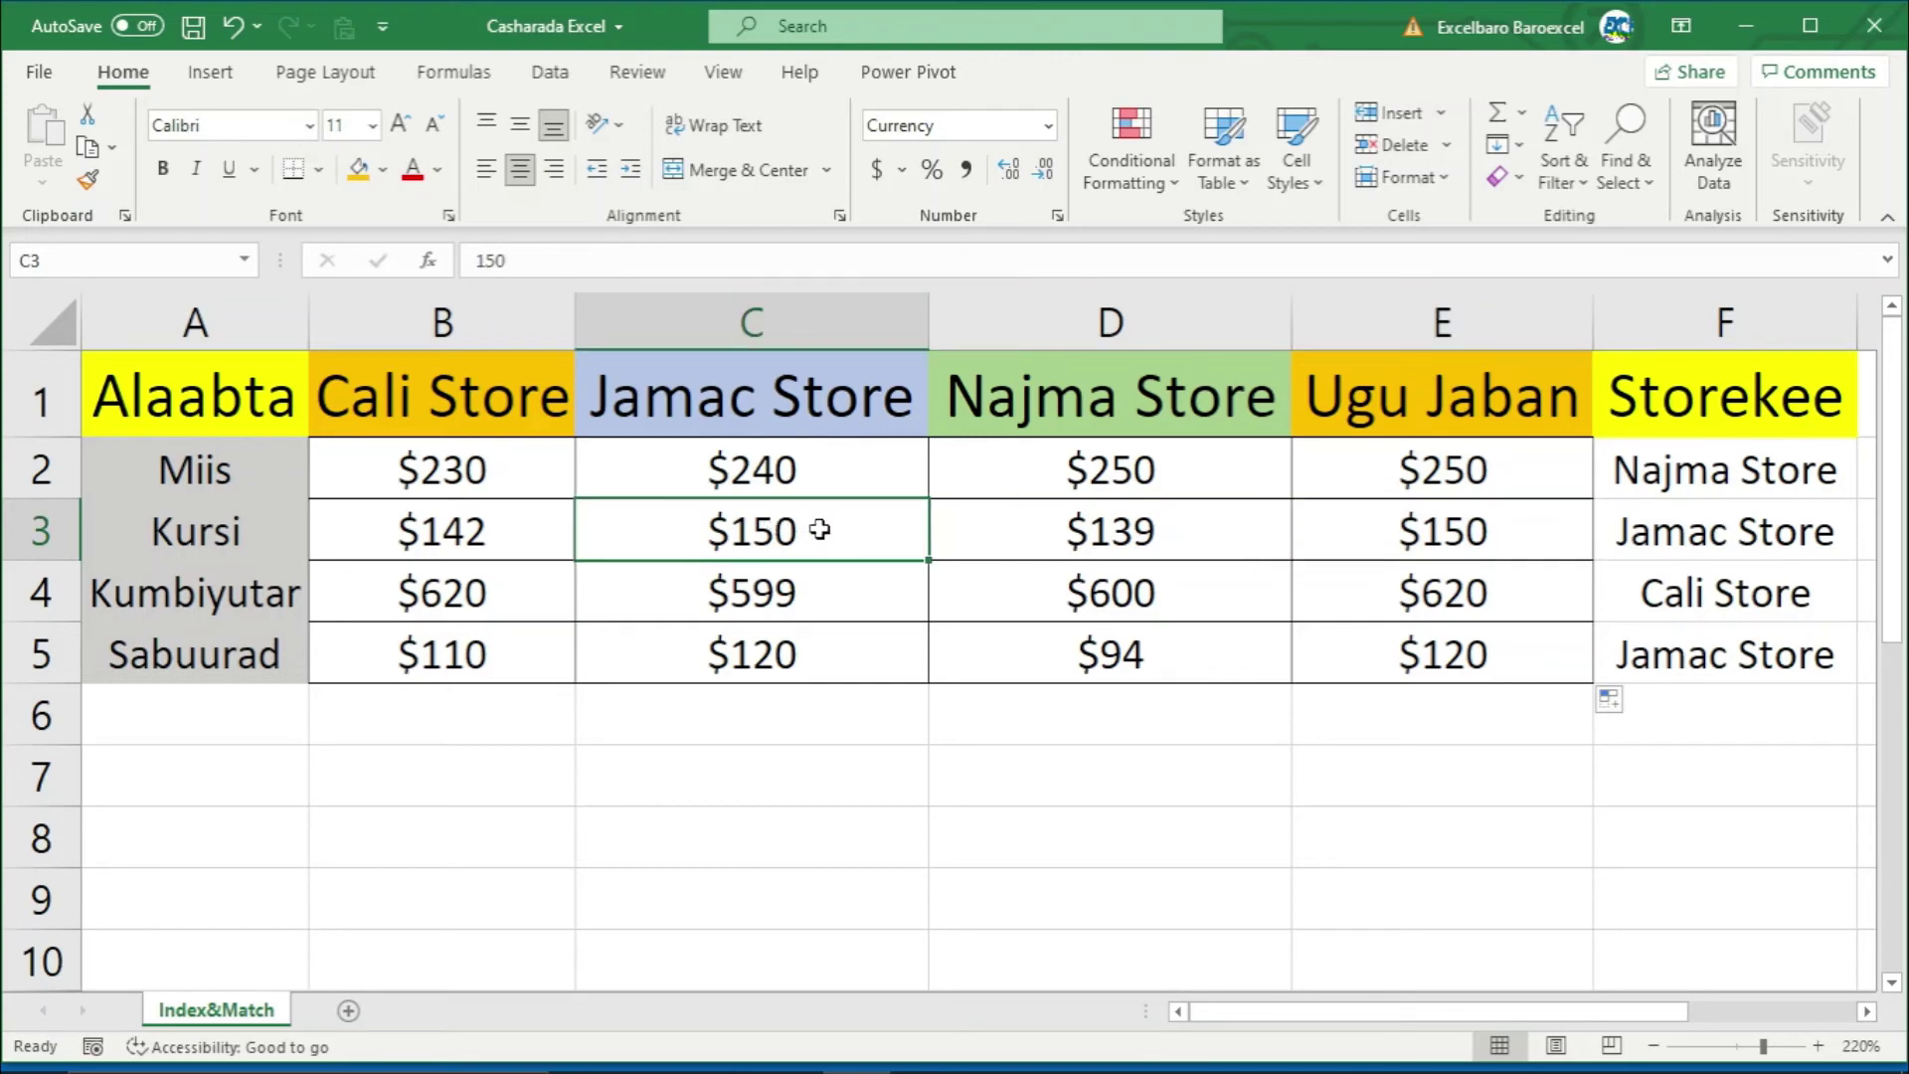
pyautogui.click(1503, 596)
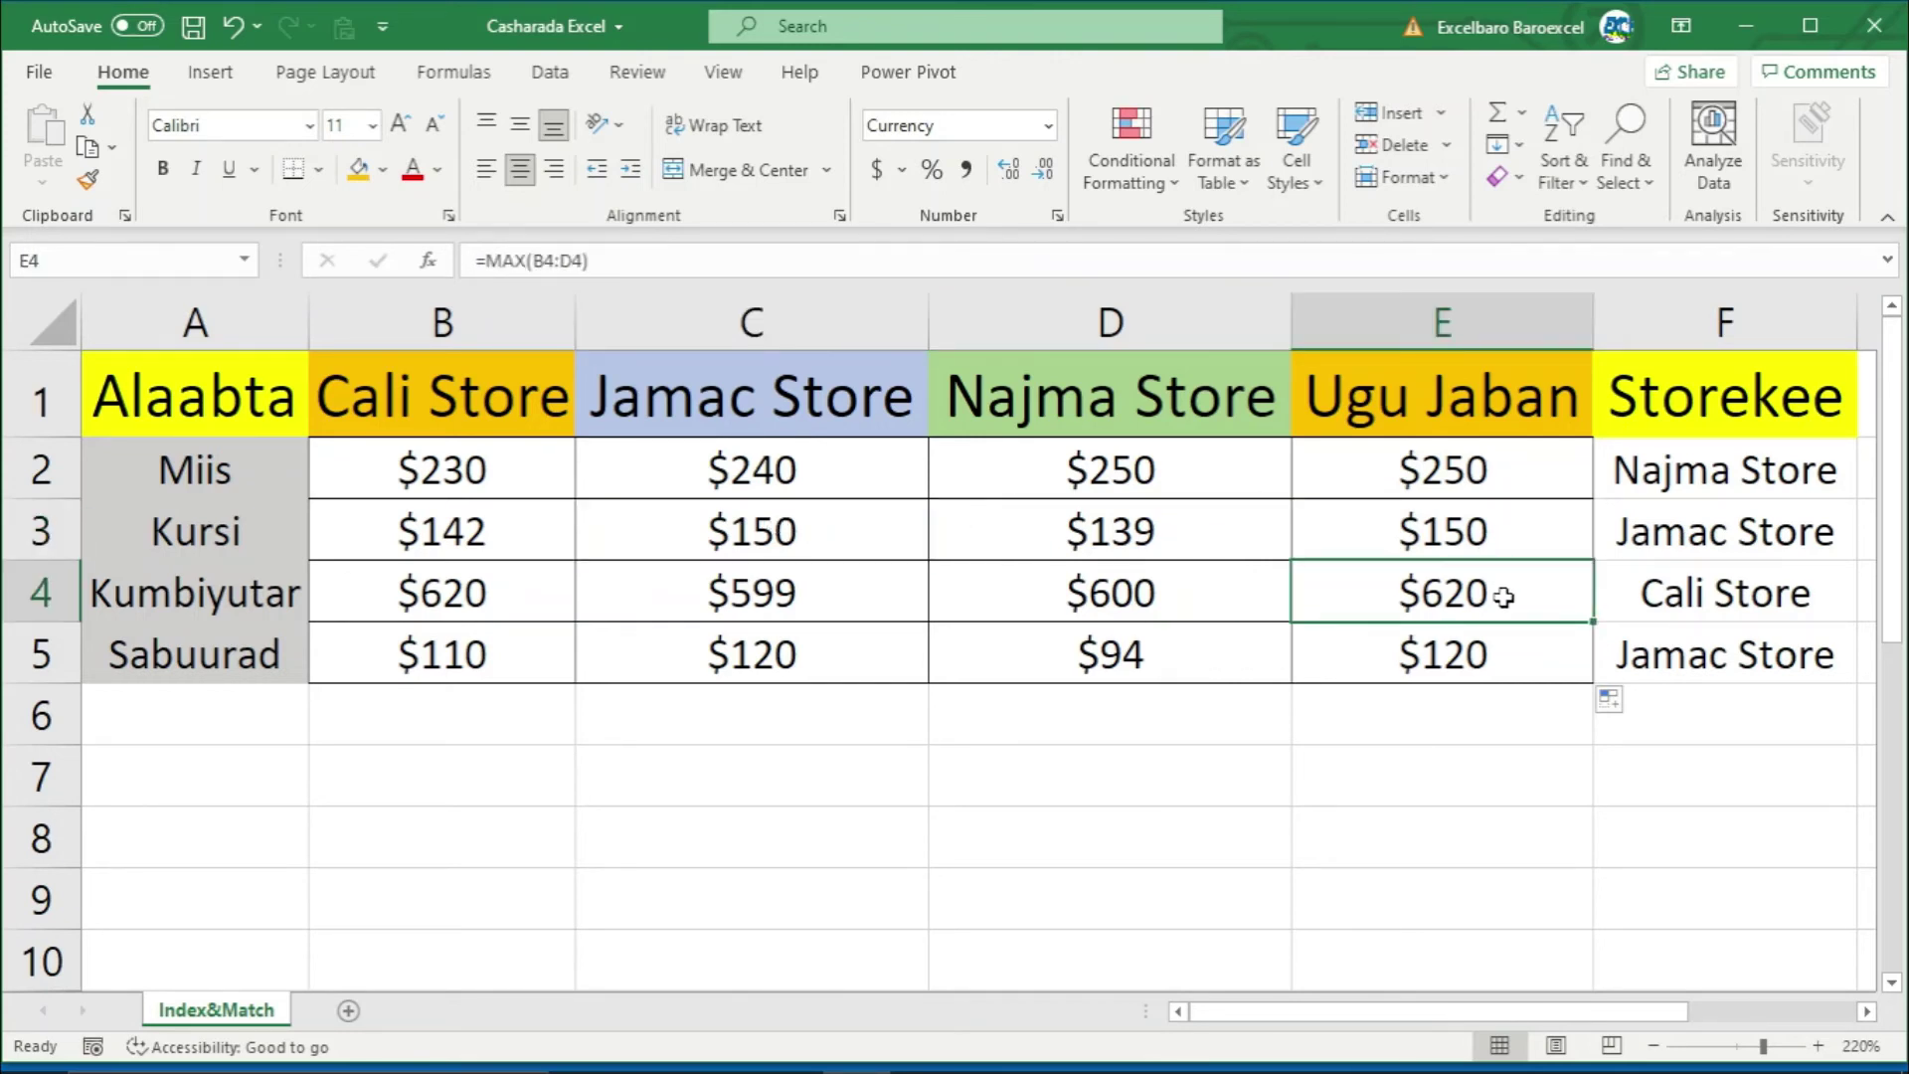
pyautogui.click(447, 606)
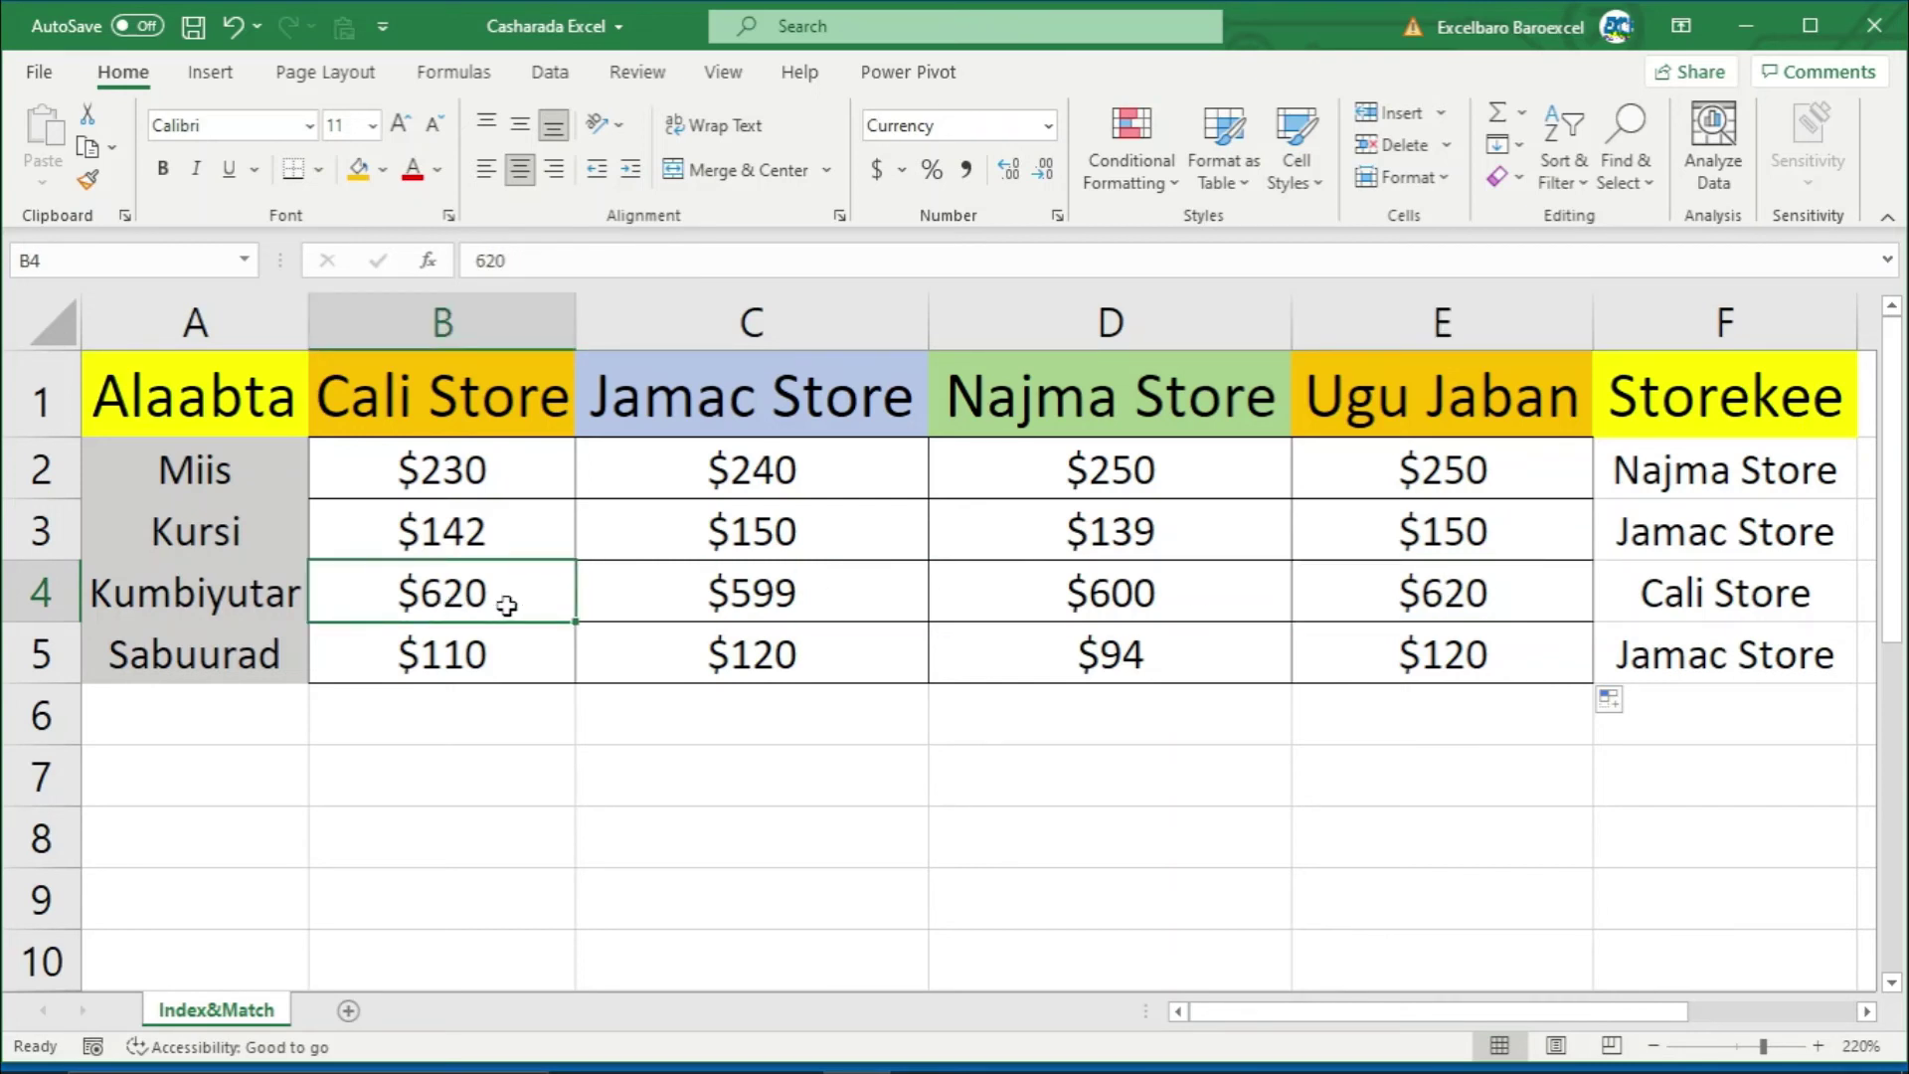
pyautogui.click(1453, 661)
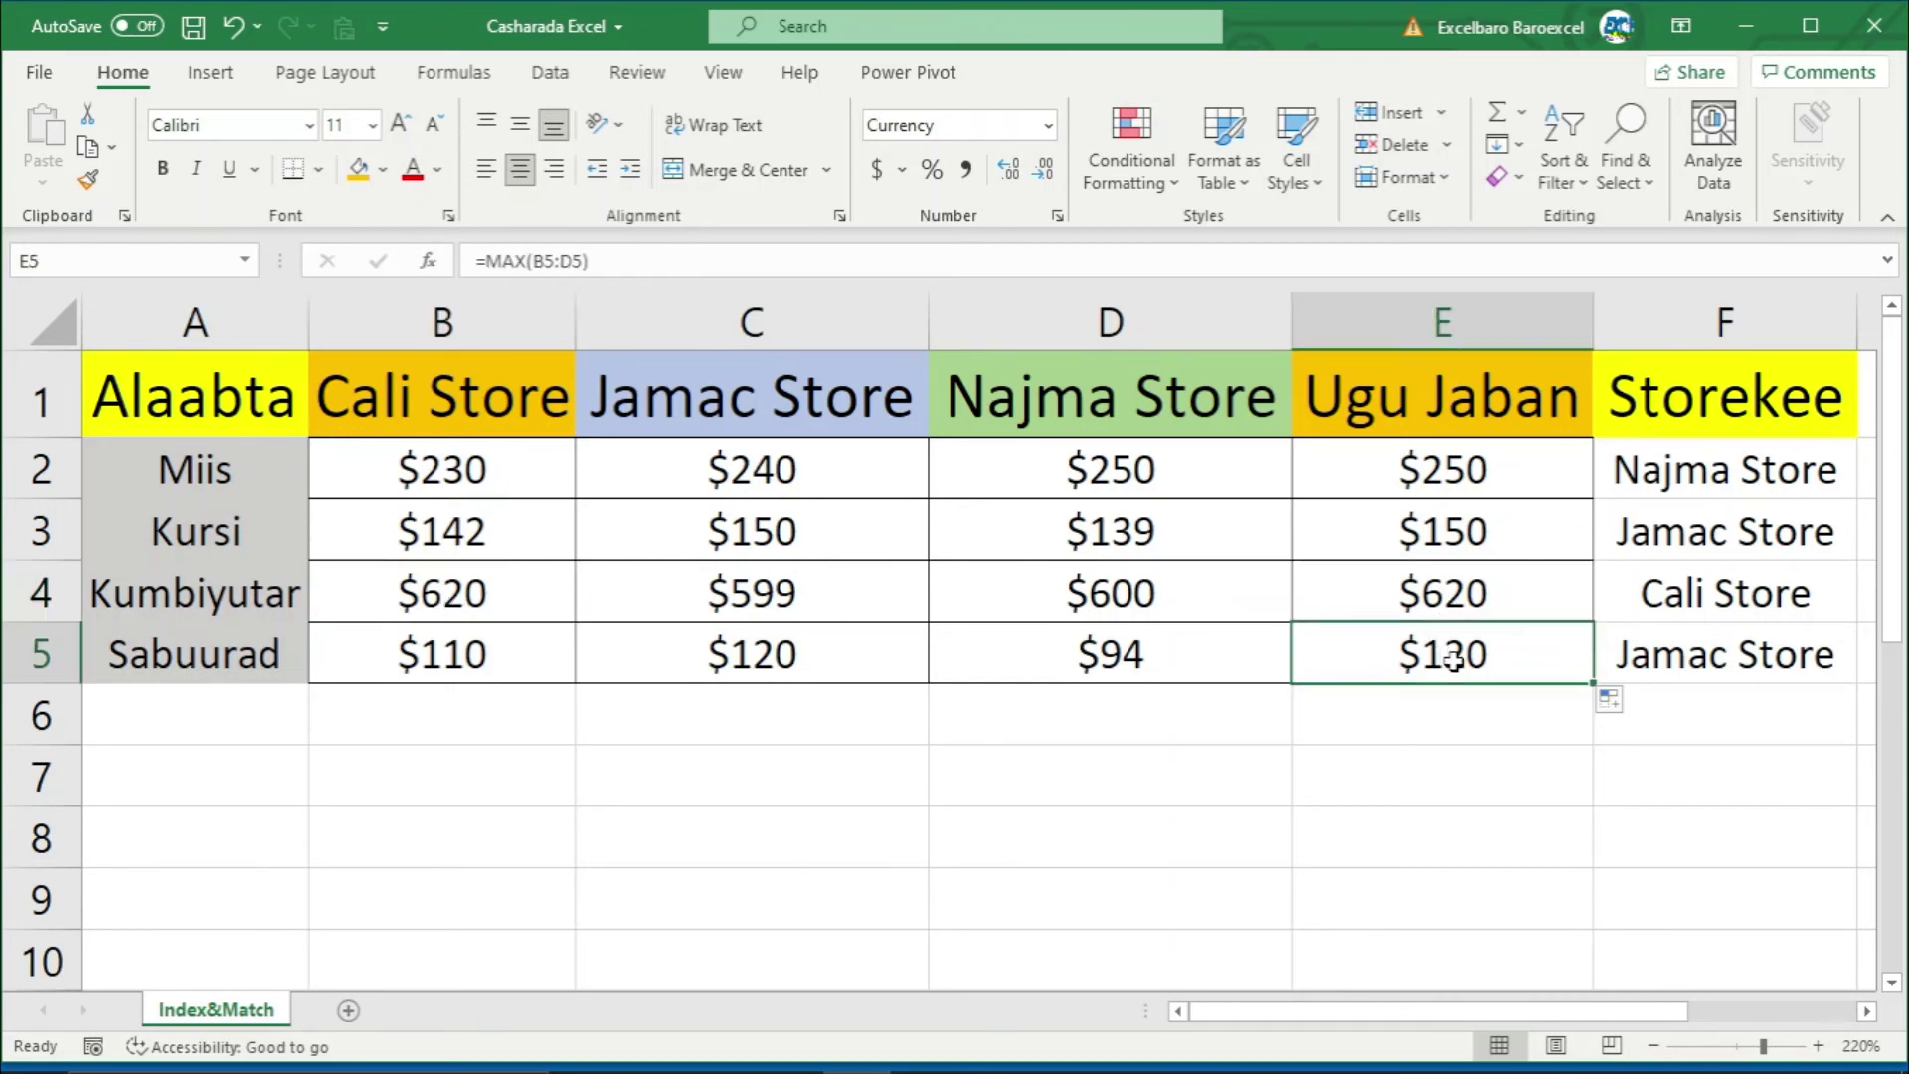
pyautogui.click(744, 659)
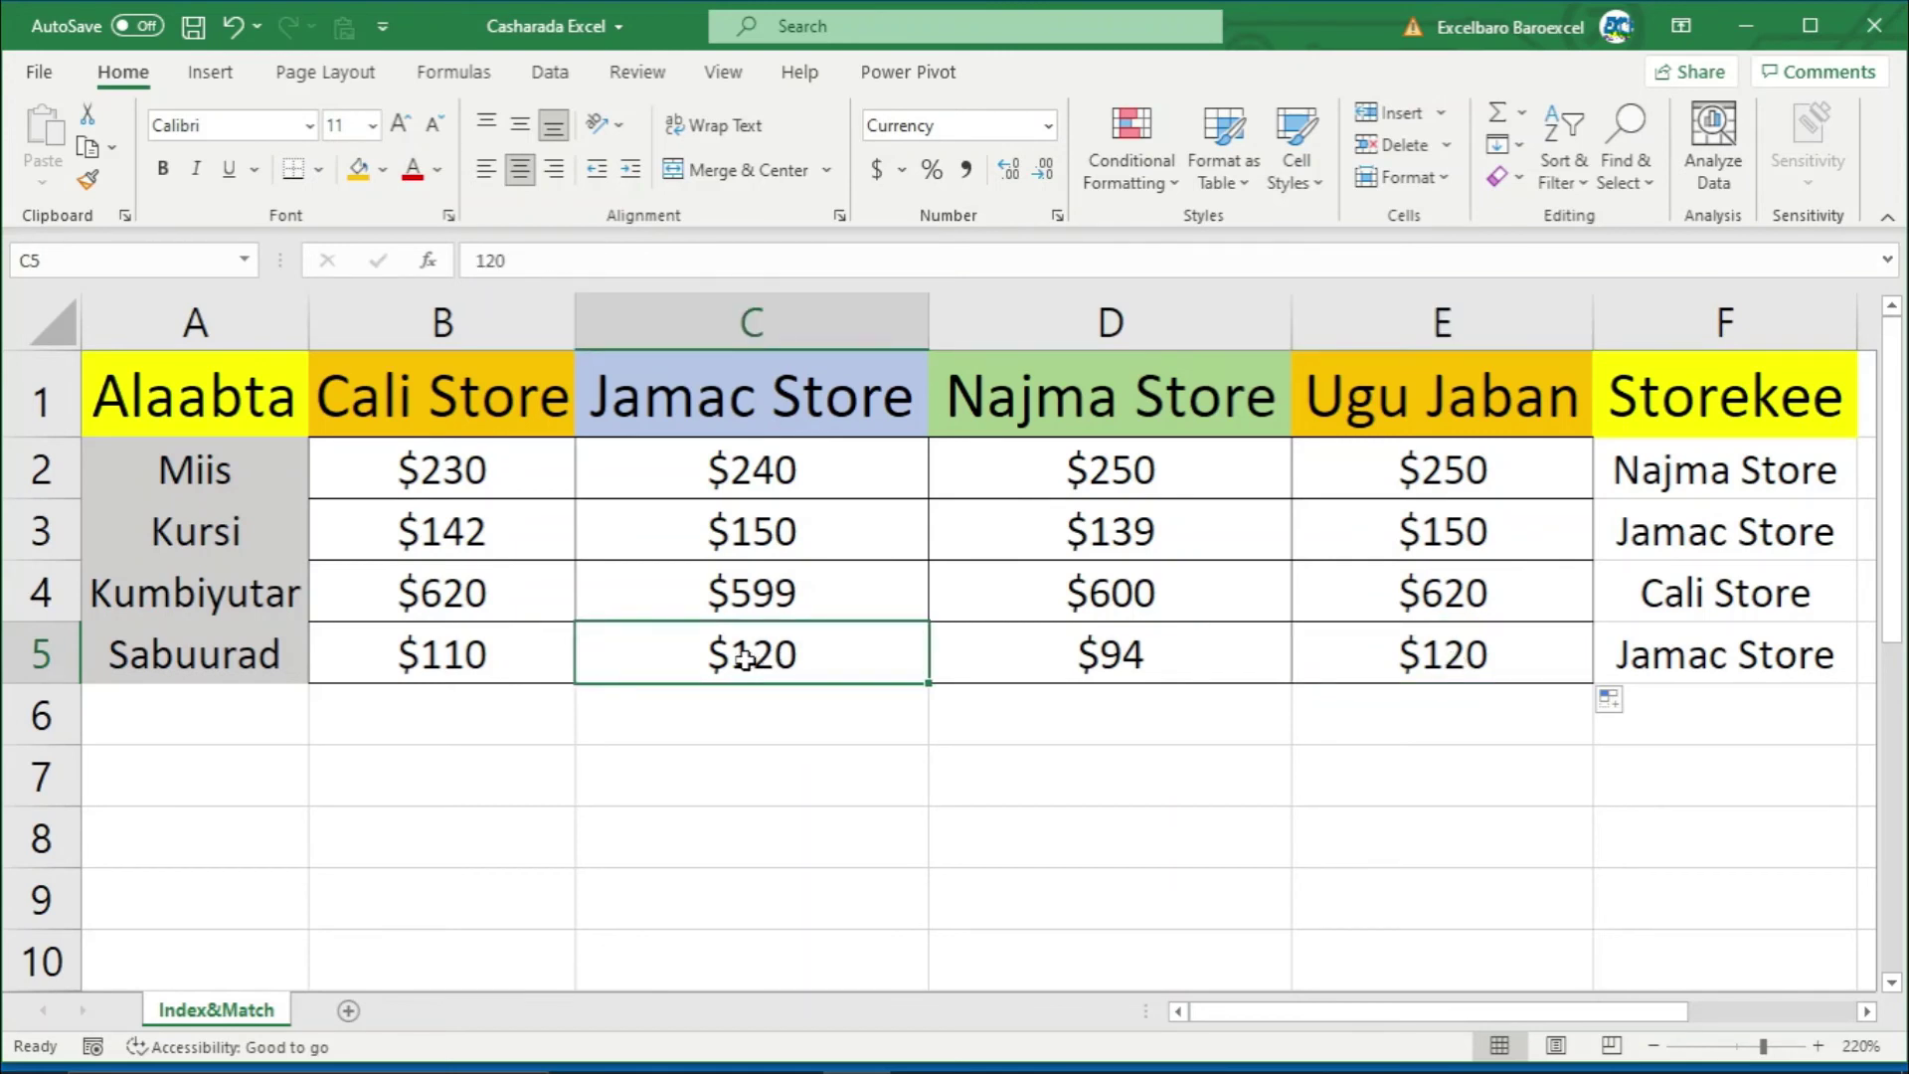
pyautogui.moveTo(744, 659); pyautogui.dragTo(749, 468)
pyautogui.click(756, 710)
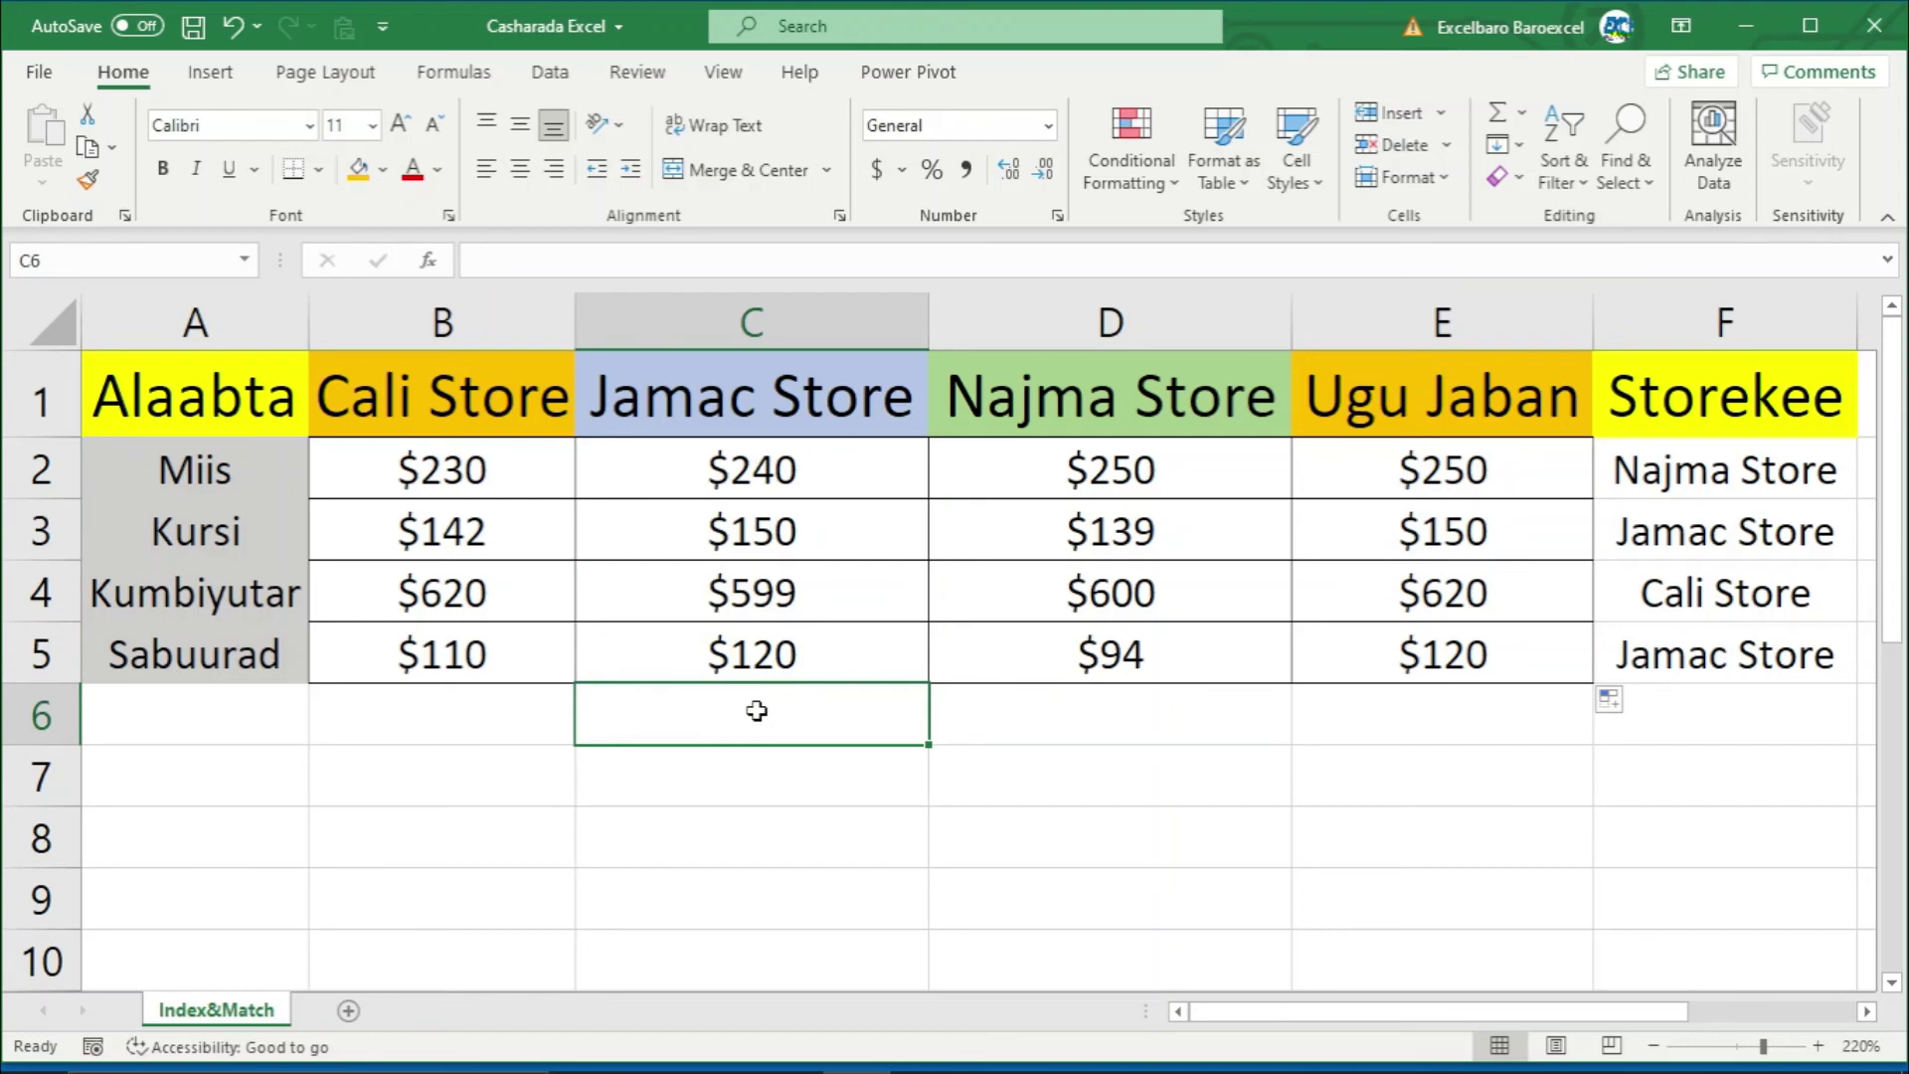
# Step: Change the formula in E2 back to =MIN(B2:D2) to find the lowest price of Miis
pyautogui.click(1473, 484)
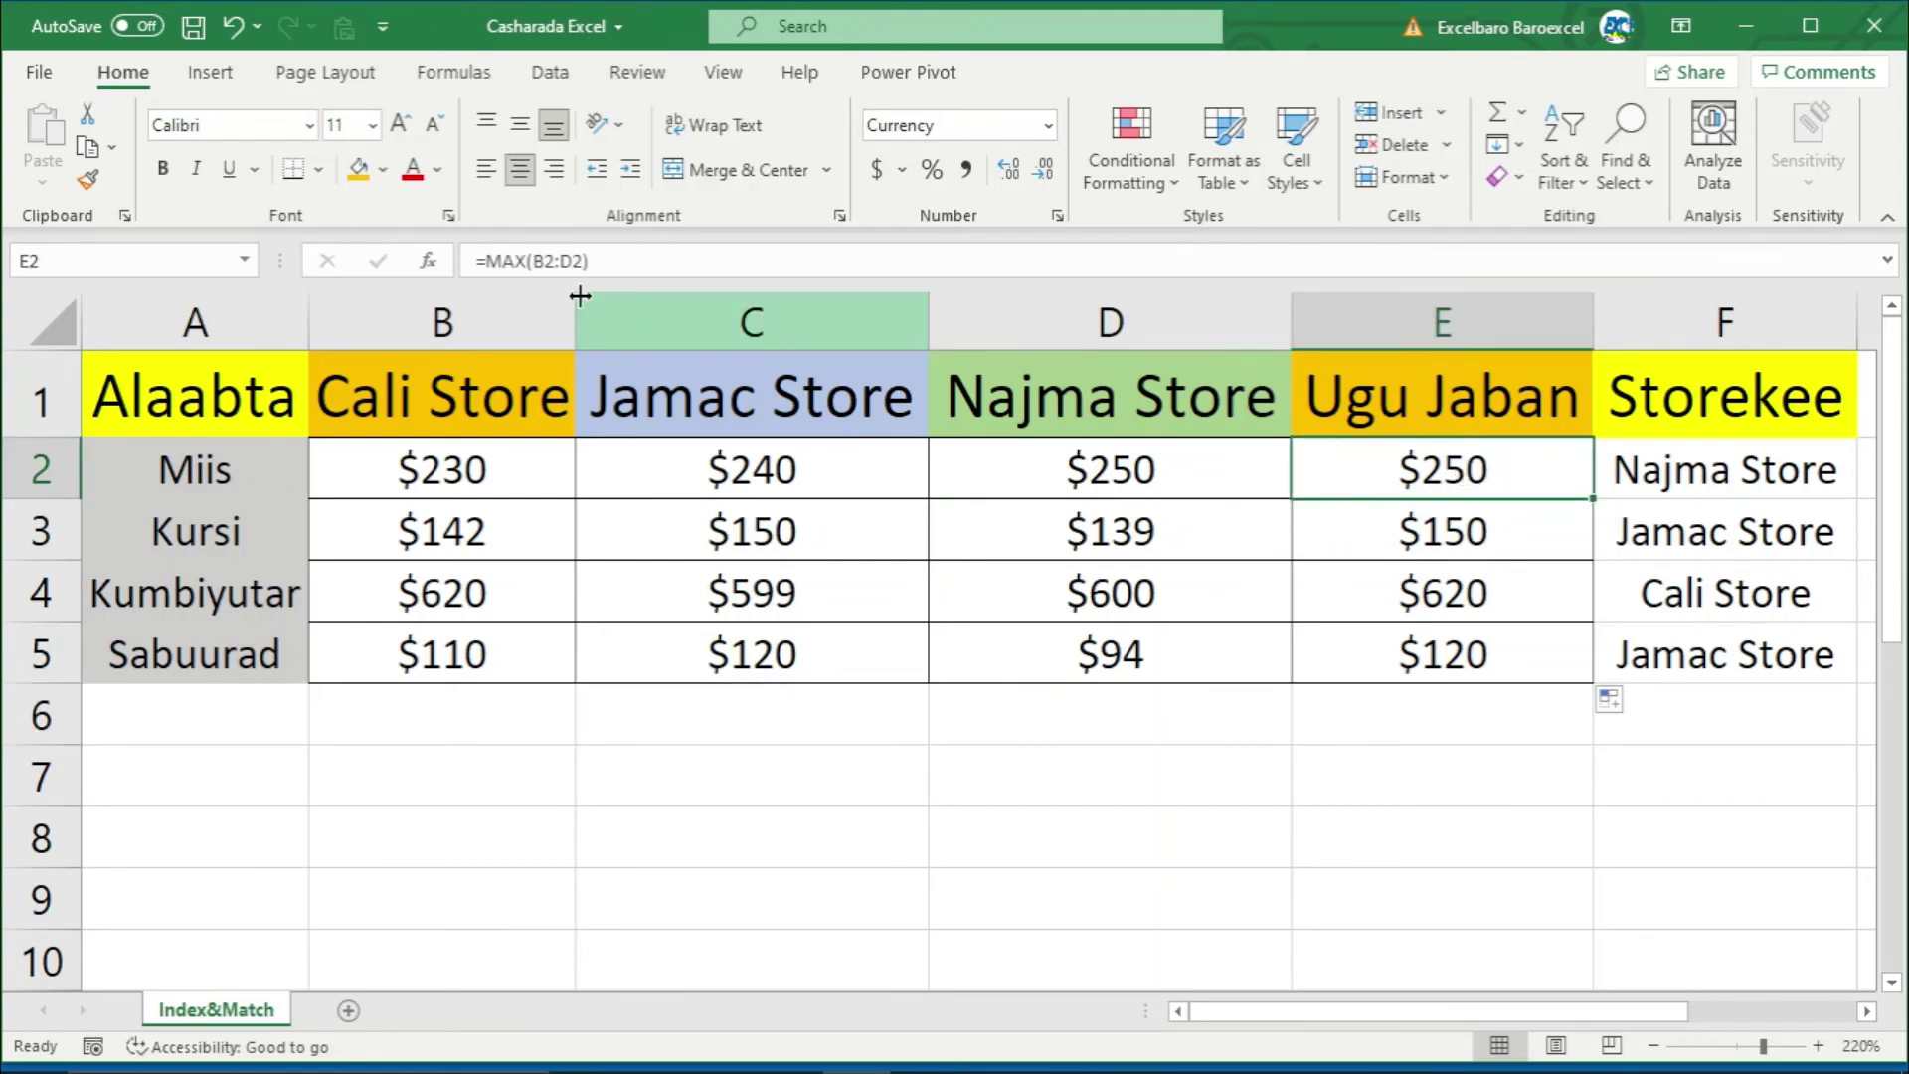
pyautogui.click(528, 262)
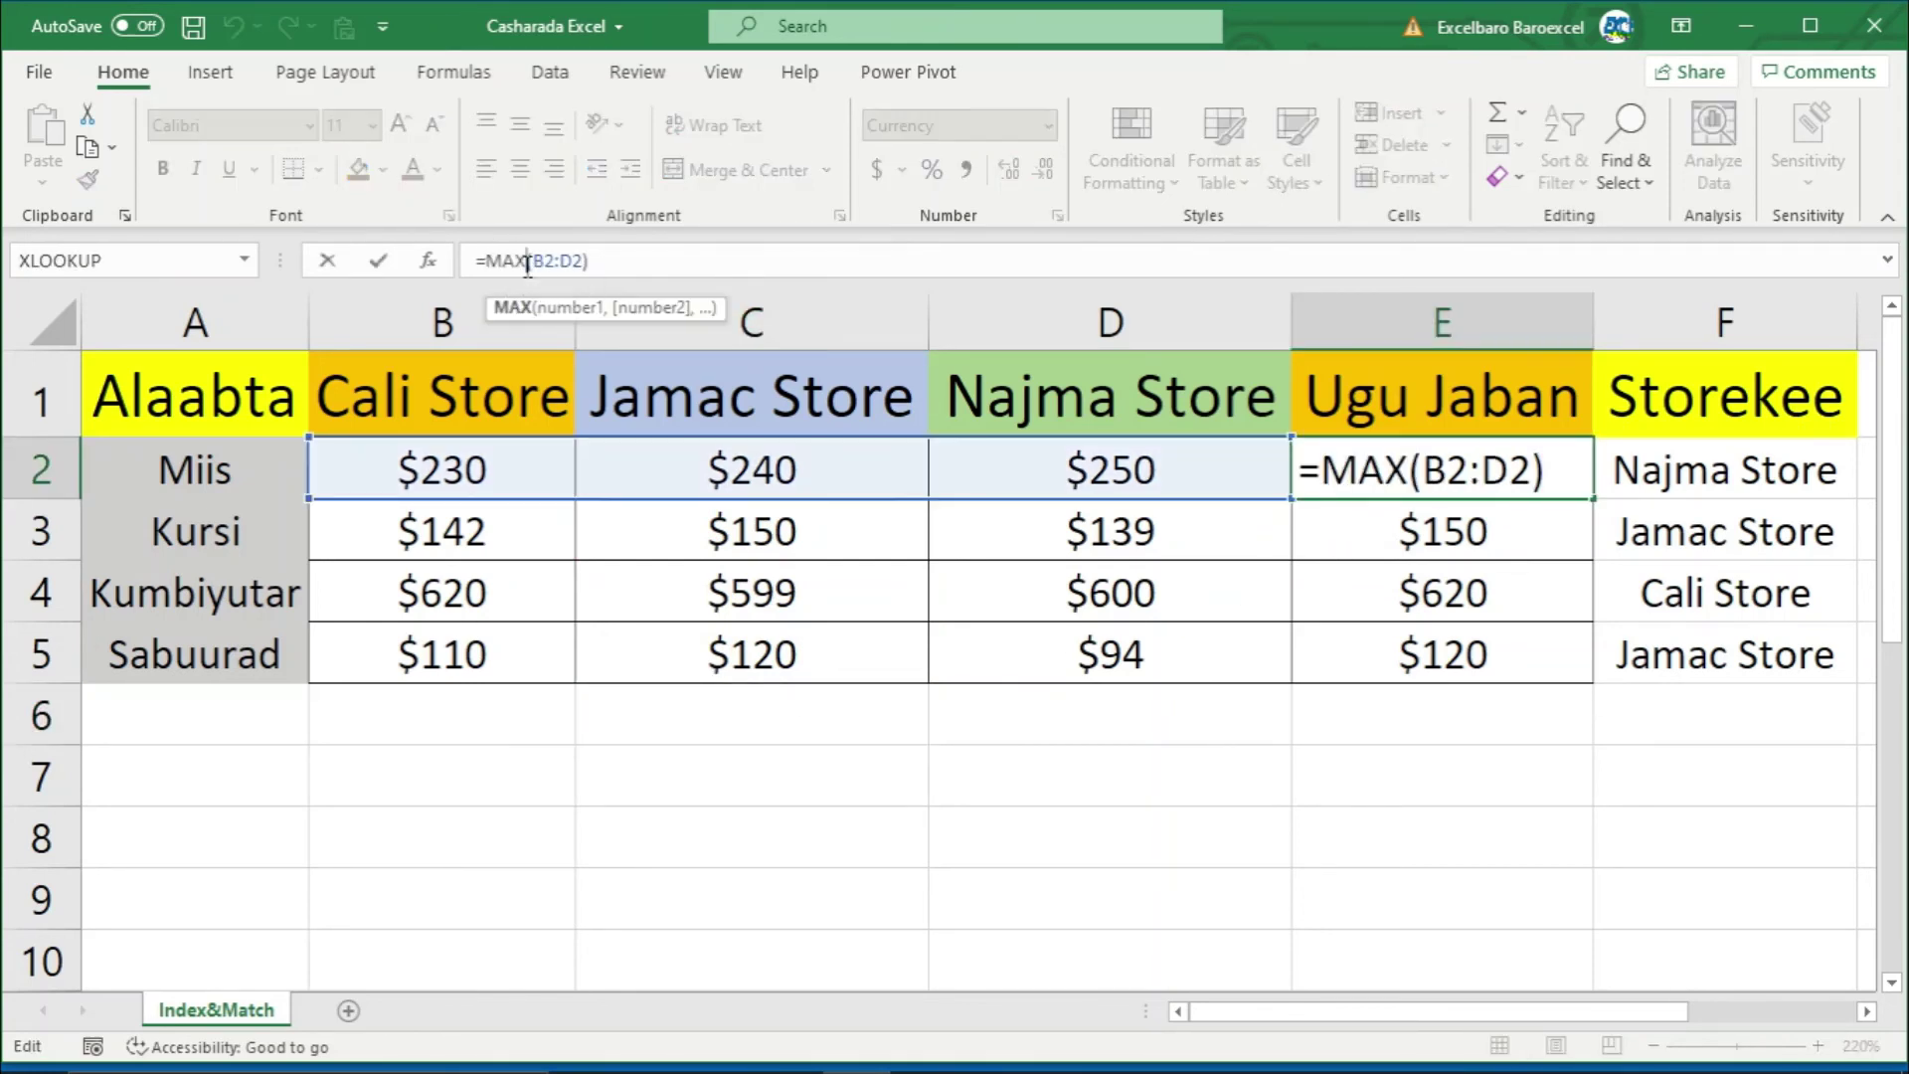
pyautogui.press('BackSpace')
pyautogui.press('BackSpace')
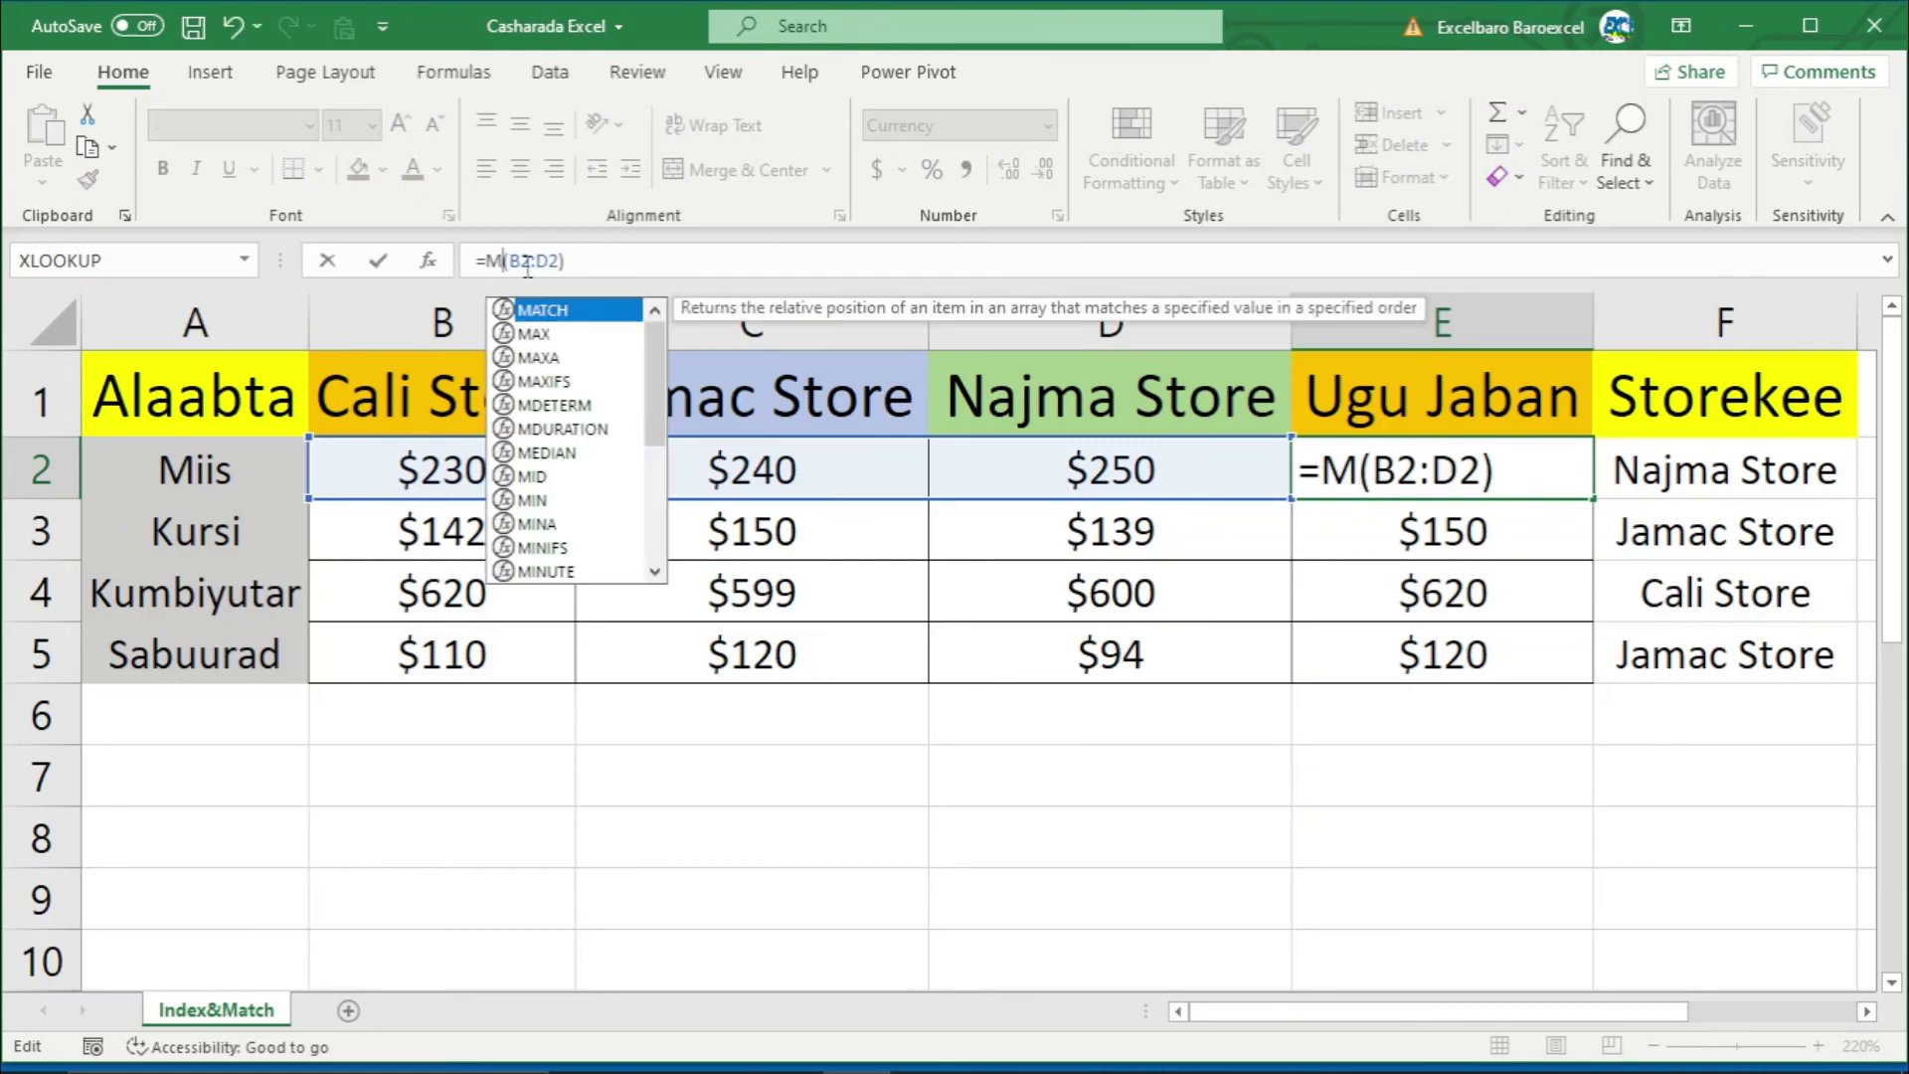
pyautogui.write('in')
pyautogui.press('BackSpace')
pyautogui.press('BackSpace')
pyautogui.write('IN')
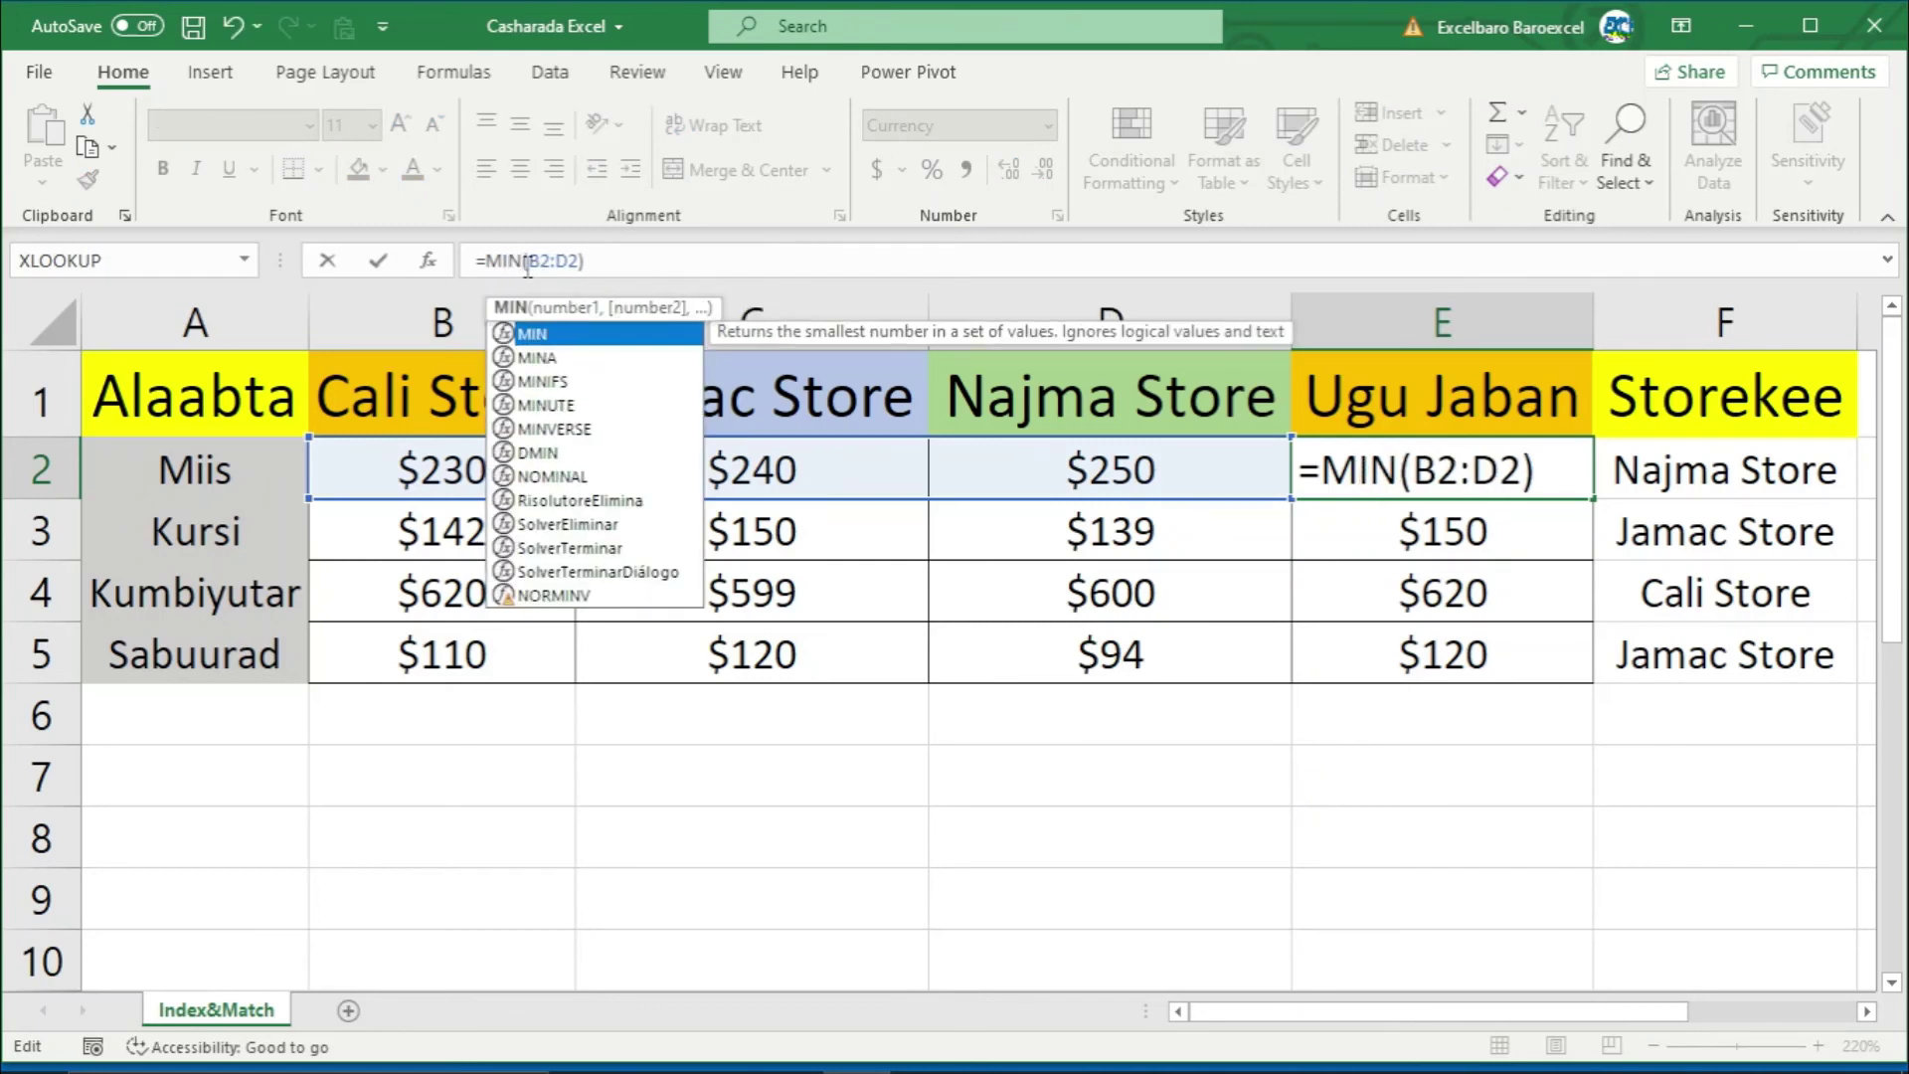
pyautogui.click(602, 256)
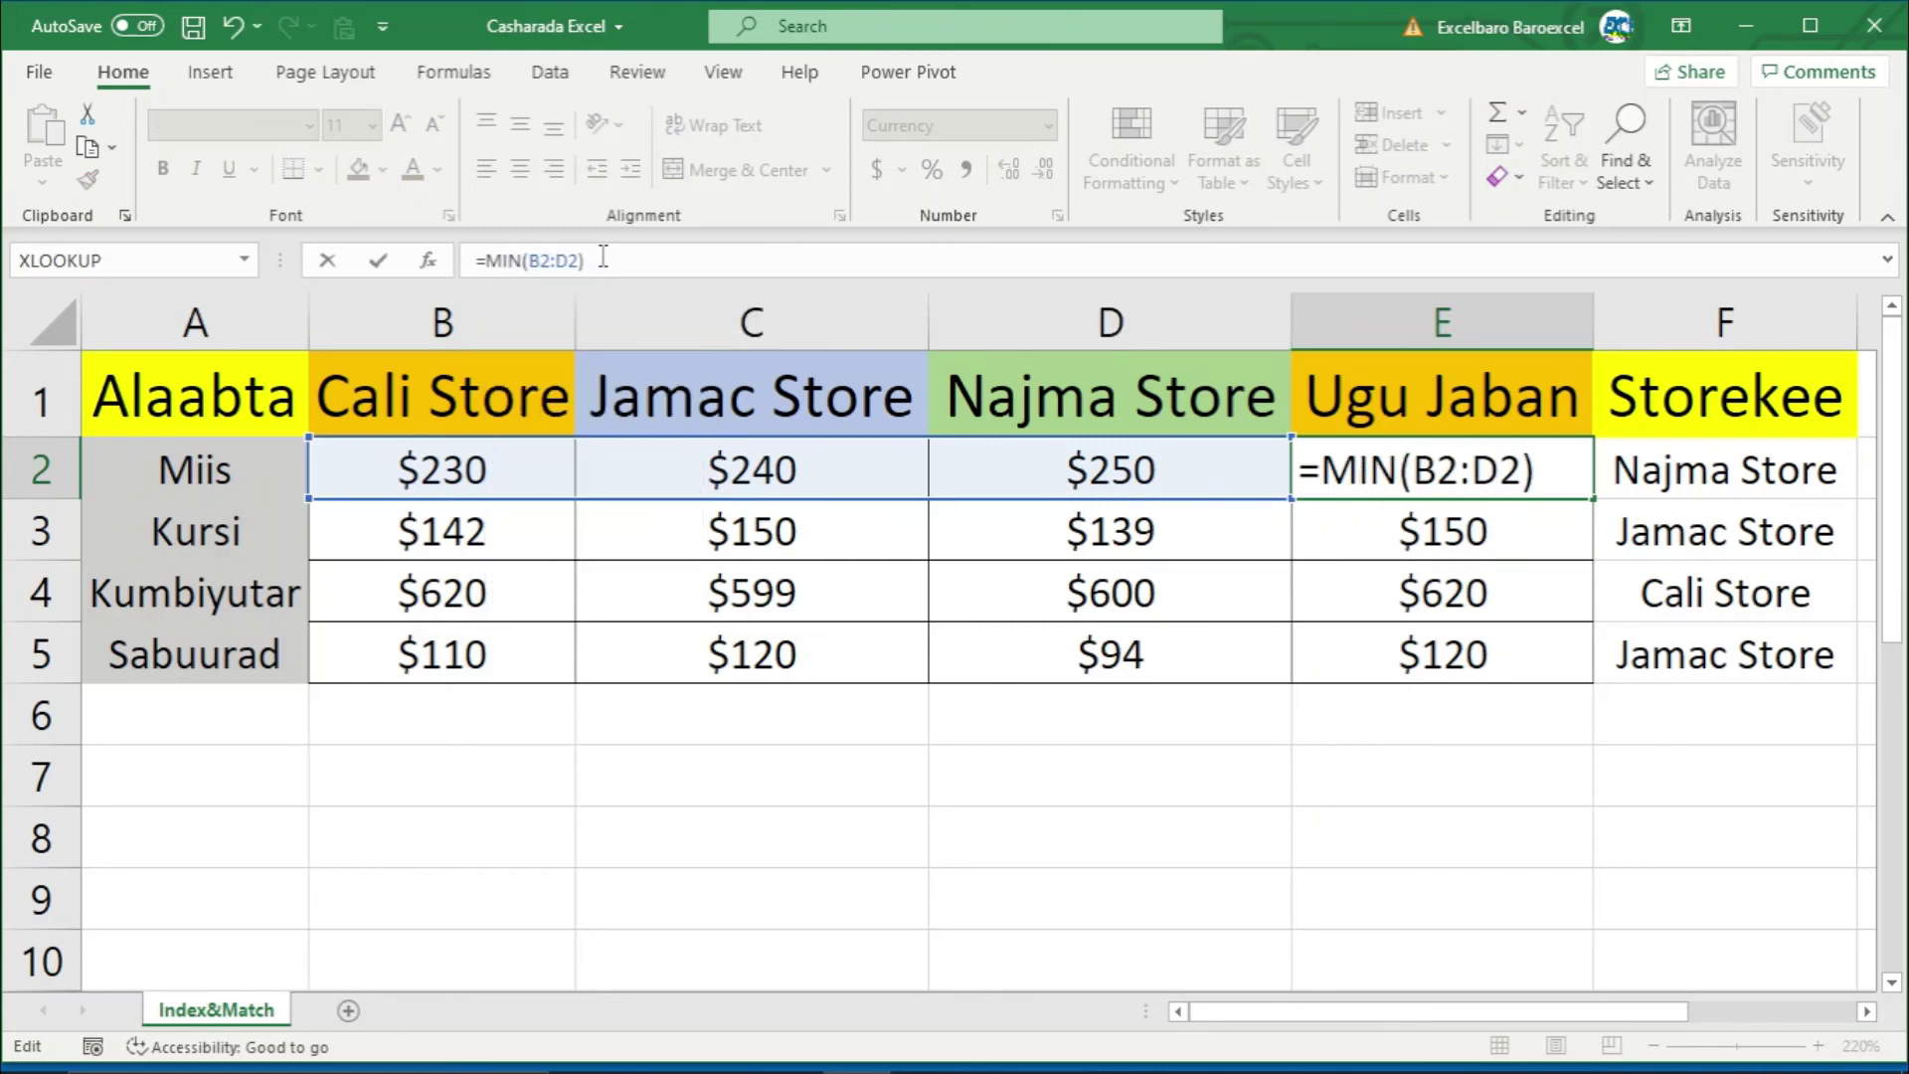
pyautogui.press('Return')
# Step: Copy the MIN formula from E2 down through E5 for the remaining items
pyautogui.click(1456, 474)
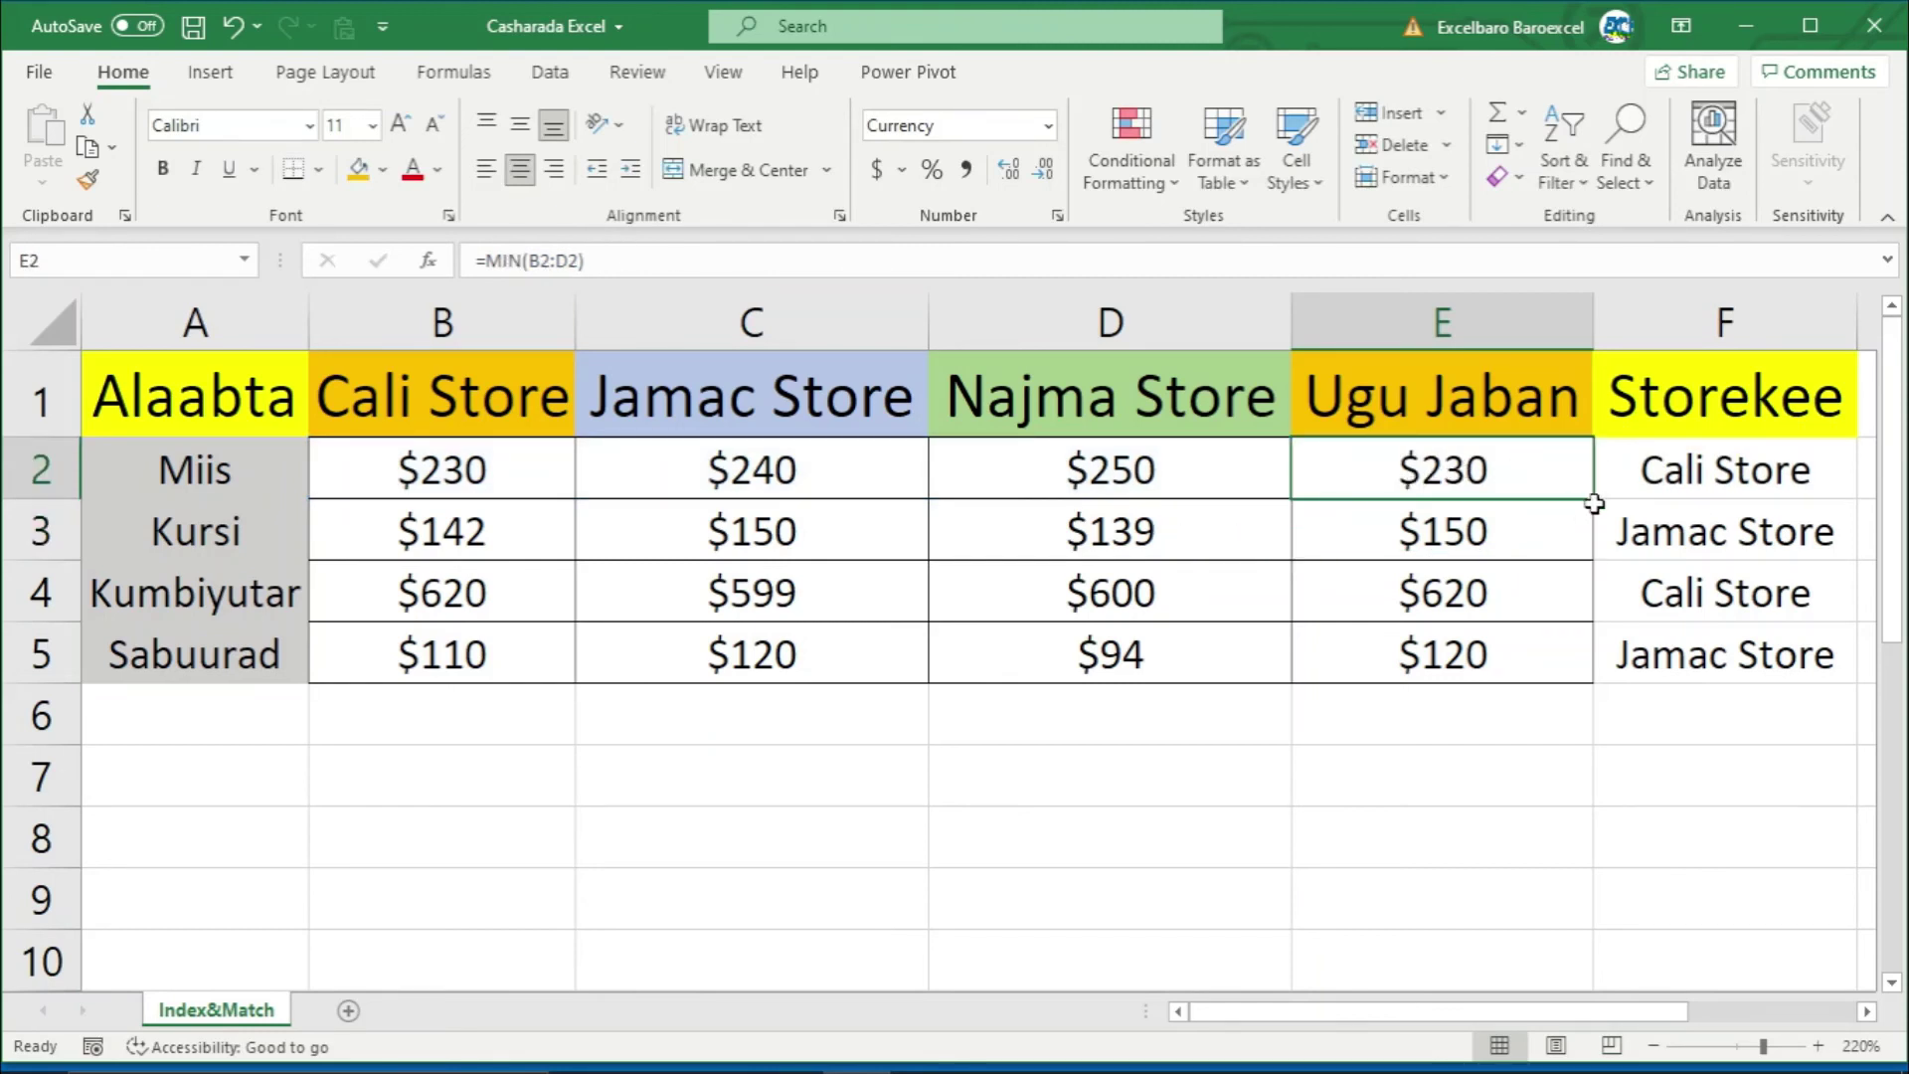
pyautogui.moveTo(1594, 504); pyautogui.dragTo(1582, 664)
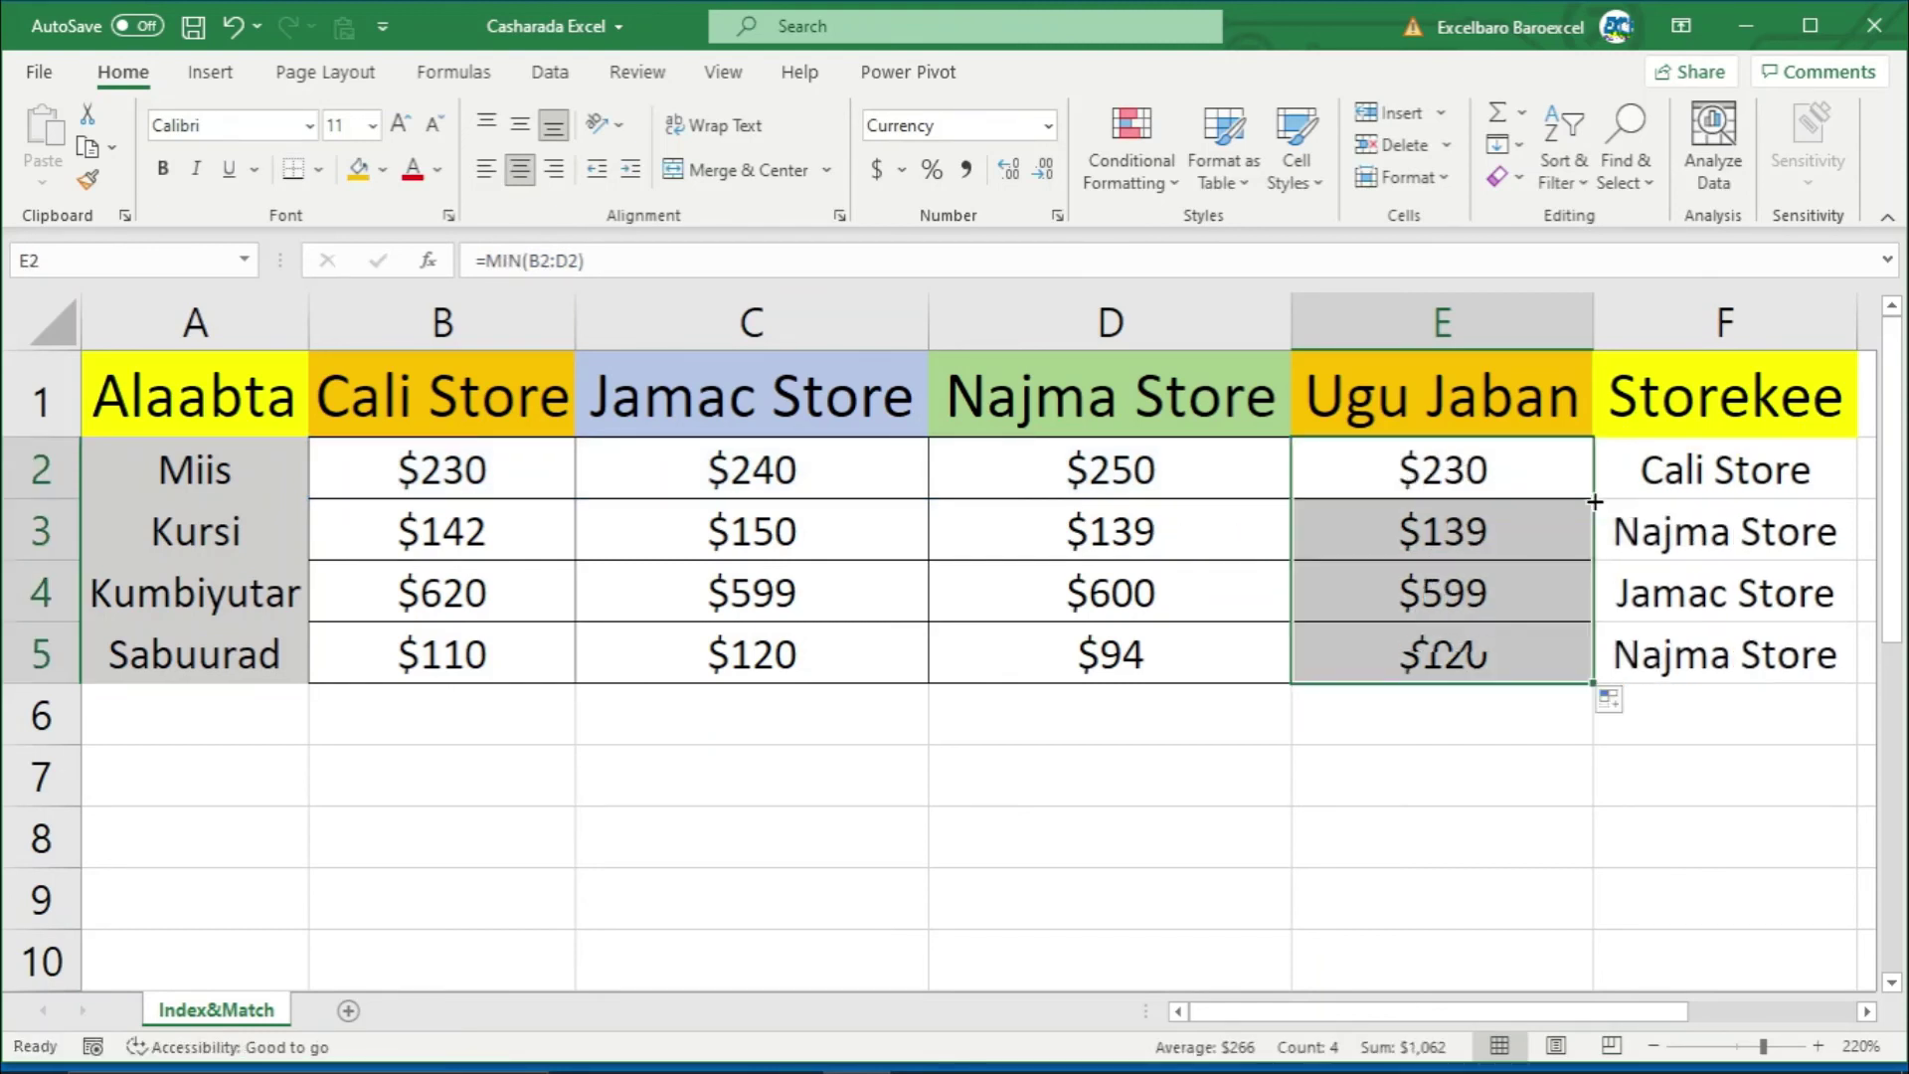
pyautogui.click(1558, 736)
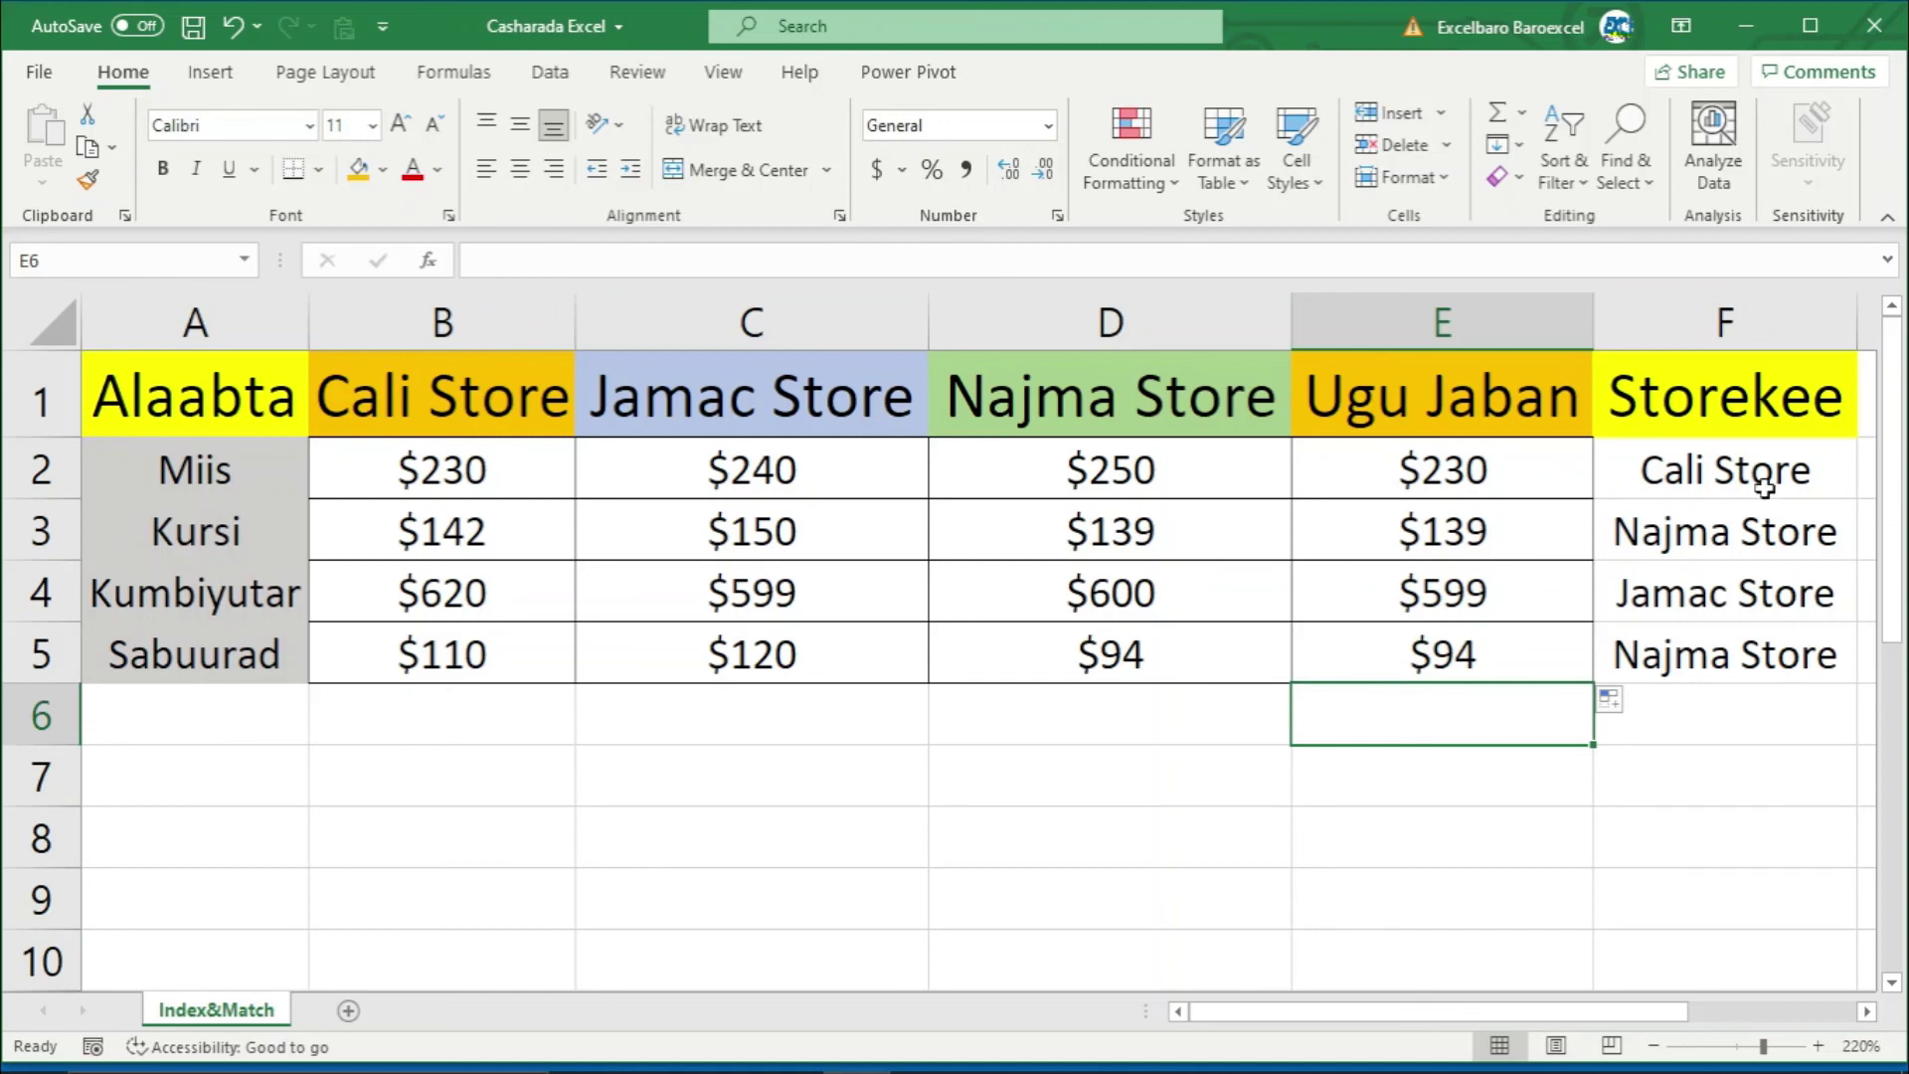
# Step: Check the store names in F2 and F4 against the lowest prices of Miis and Kumbiyutar
pyautogui.click(1702, 481)
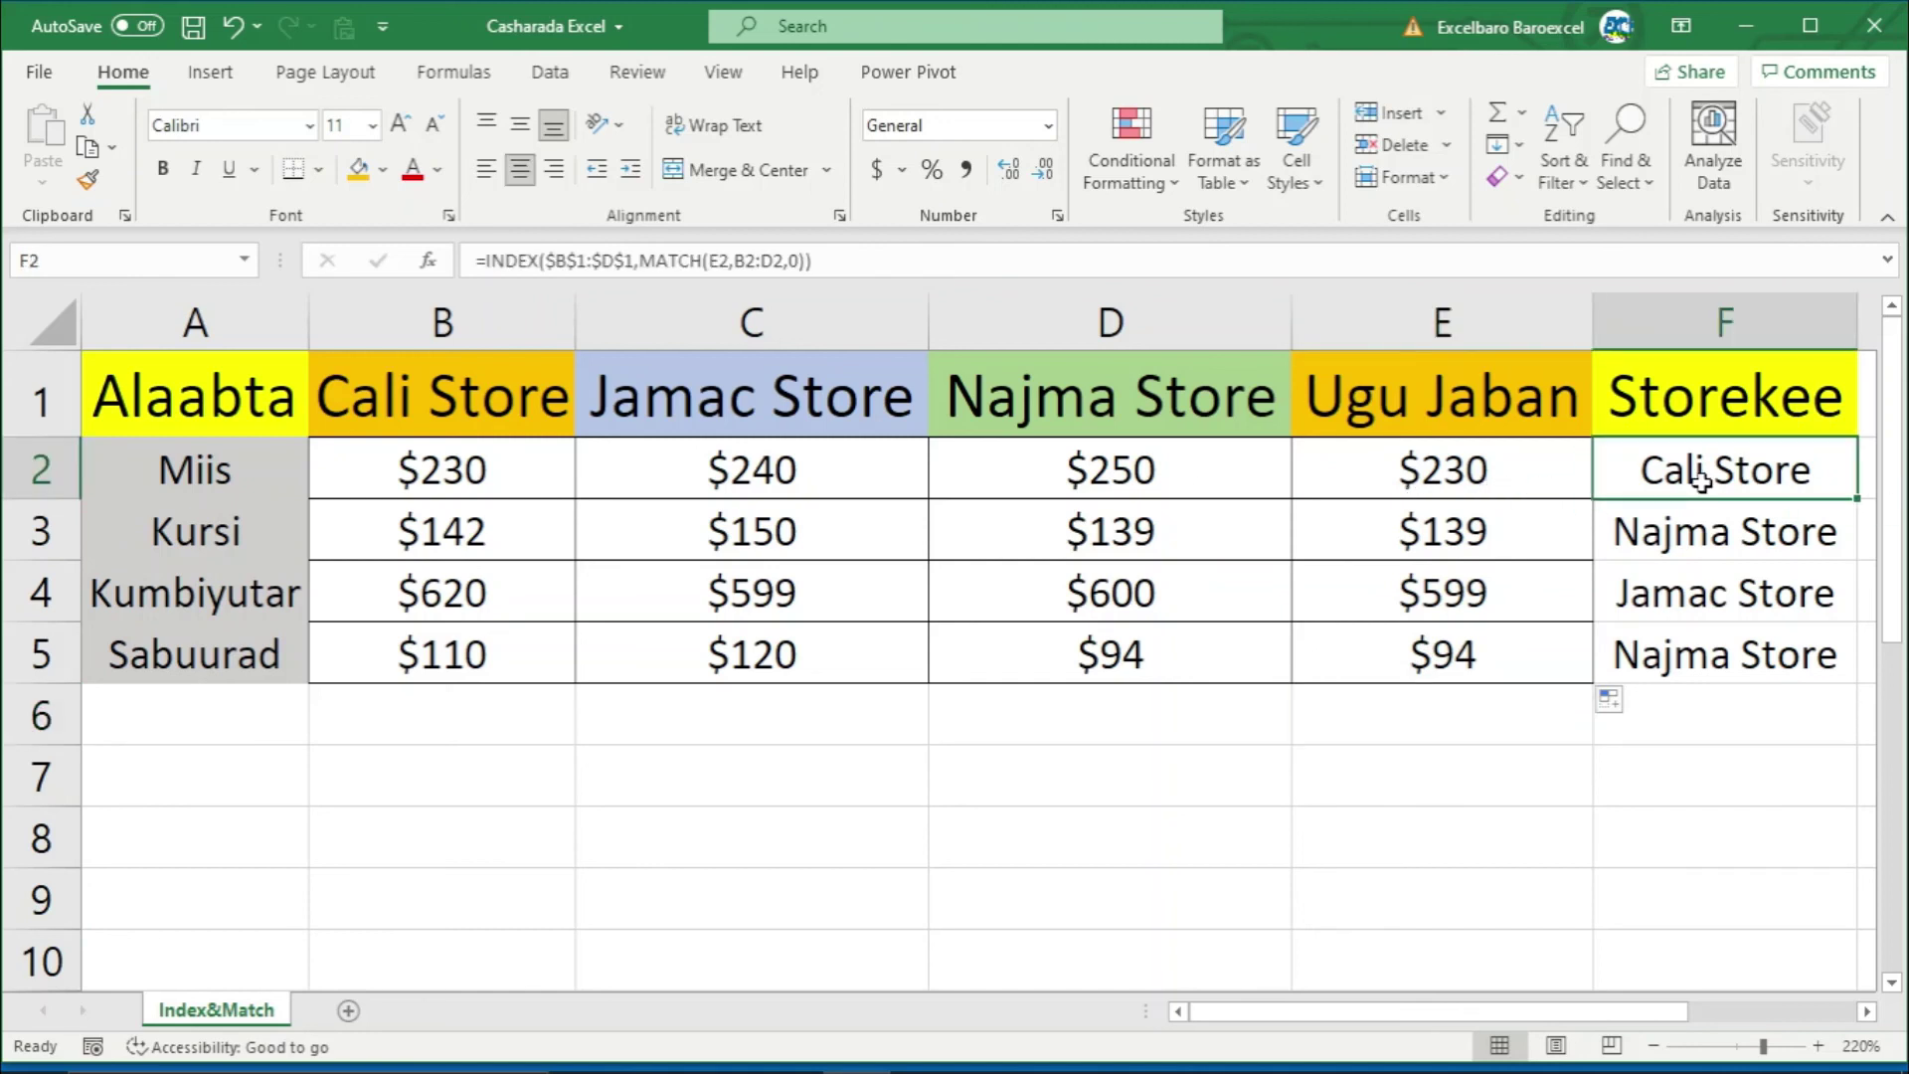
pyautogui.click(1694, 600)
pyautogui.click(1271, 780)
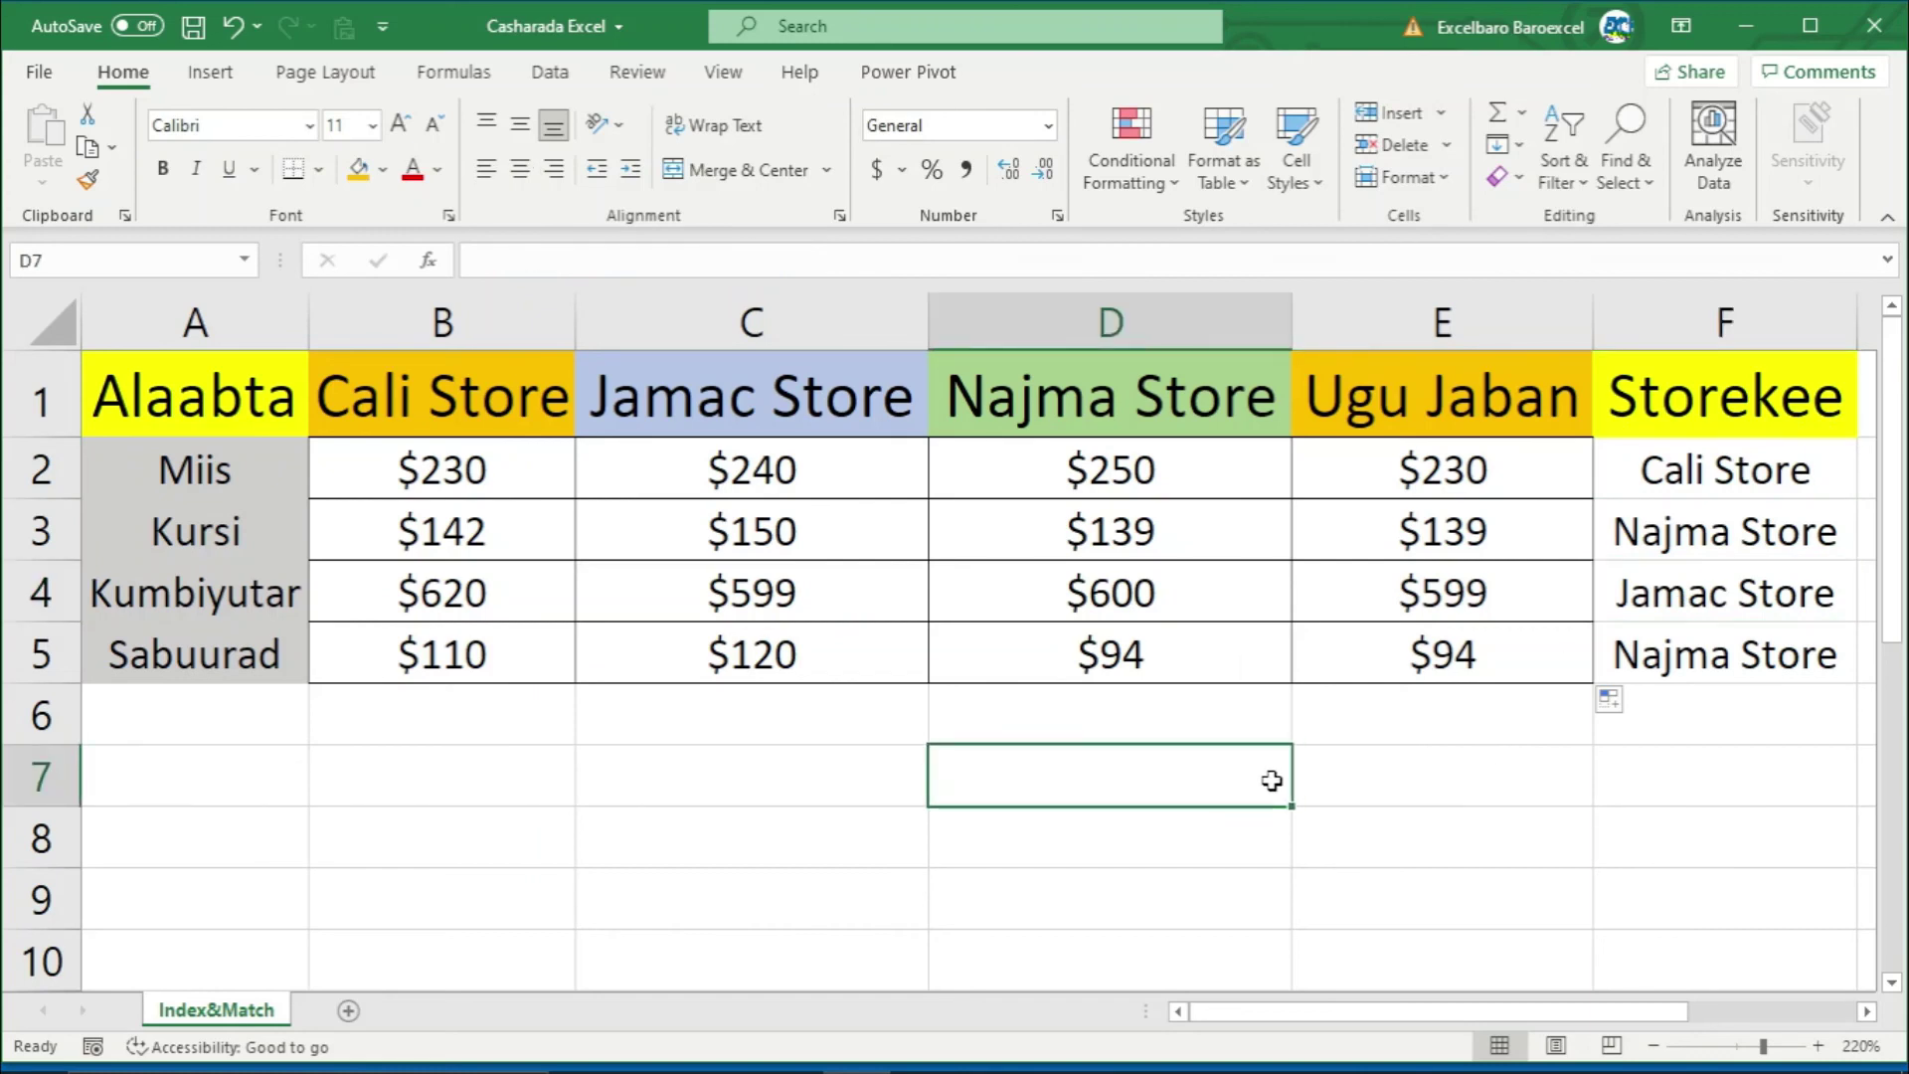